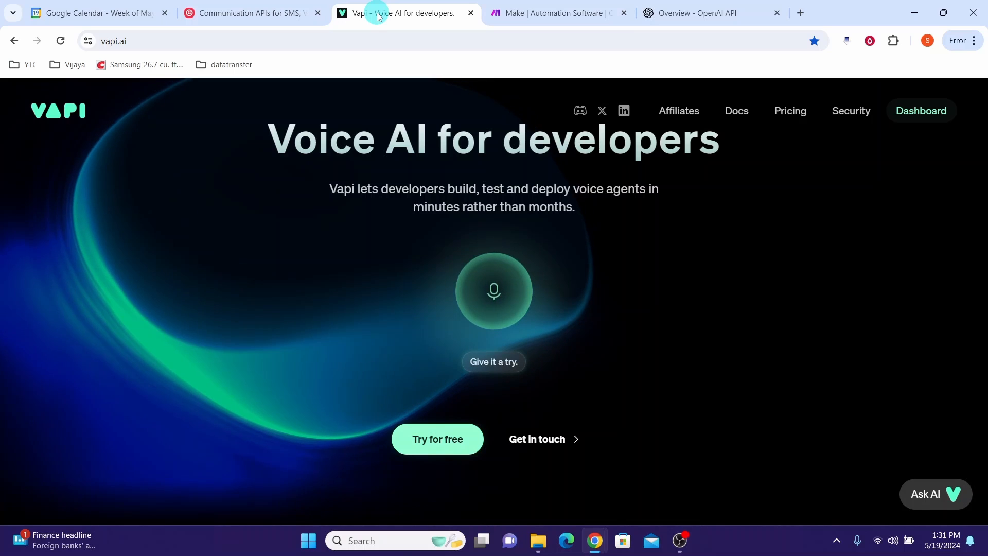
- Look over the Twilio, Vapi, Google Calendar, Make and OpenAI platform sites, including OpenAI's organization settings
click(236, 14)
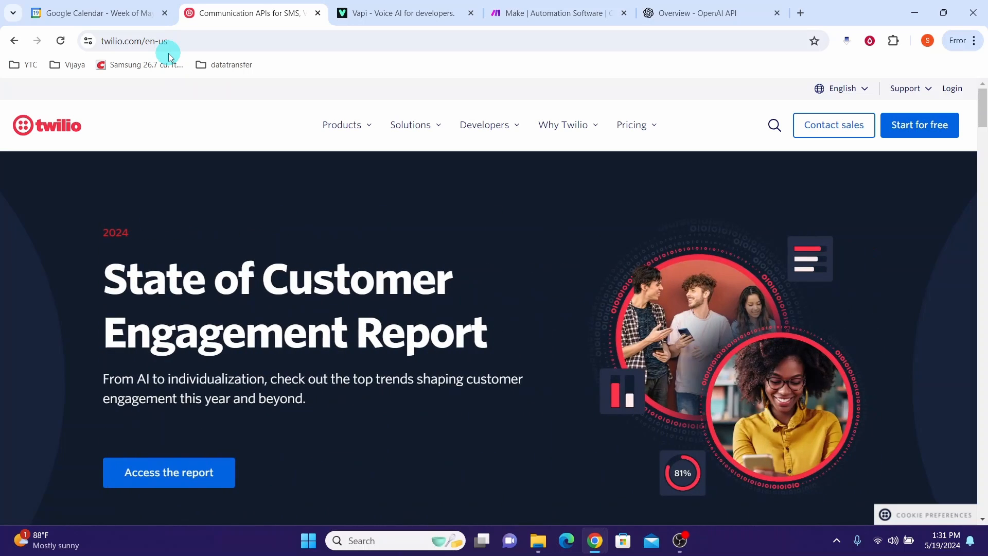
click(368, 14)
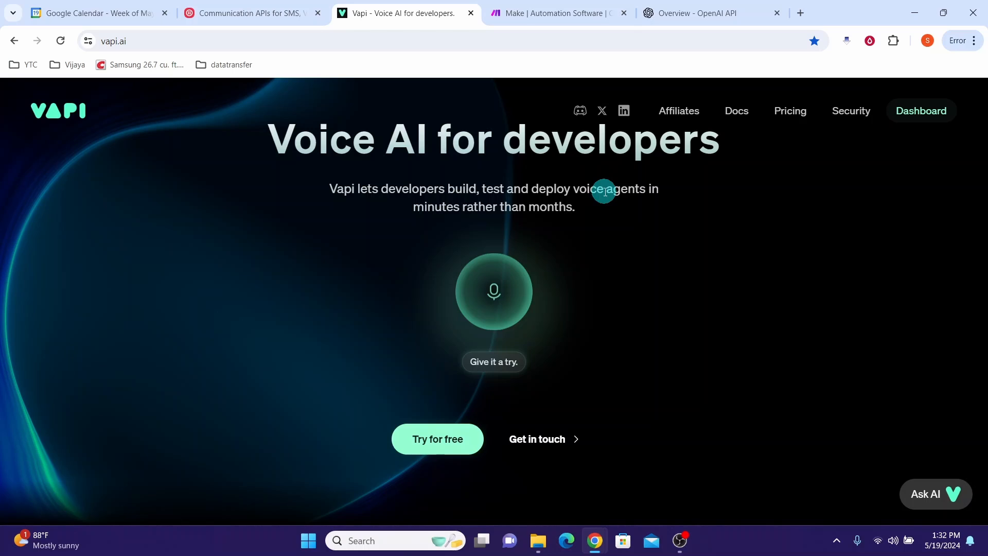
click(70, 16)
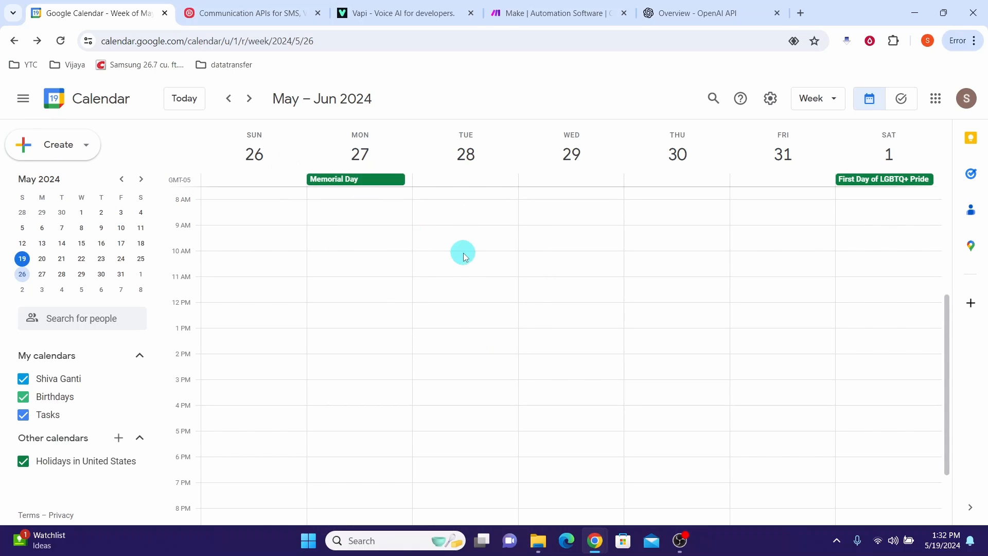
click(506, 15)
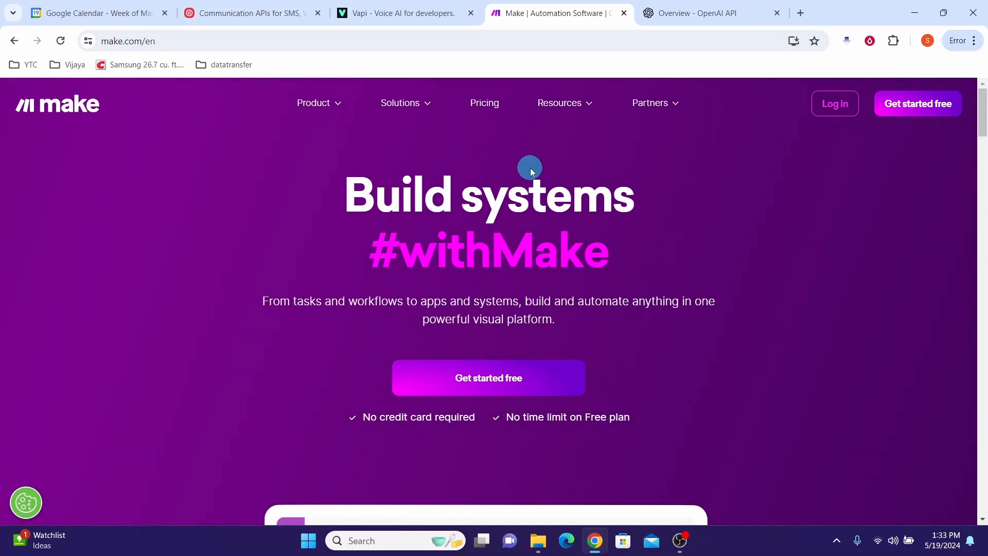
click(670, 15)
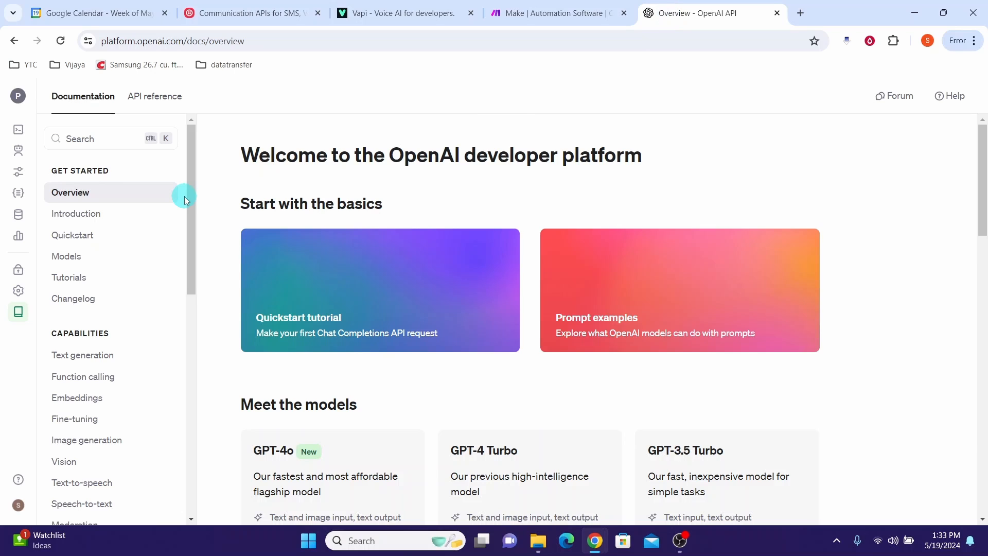
mouse_move(20, 298)
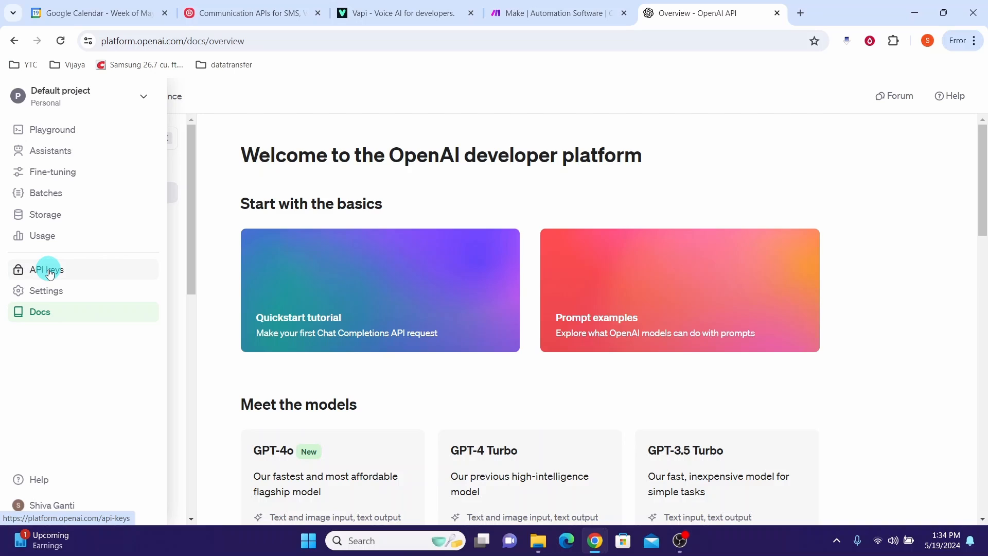
click(44, 296)
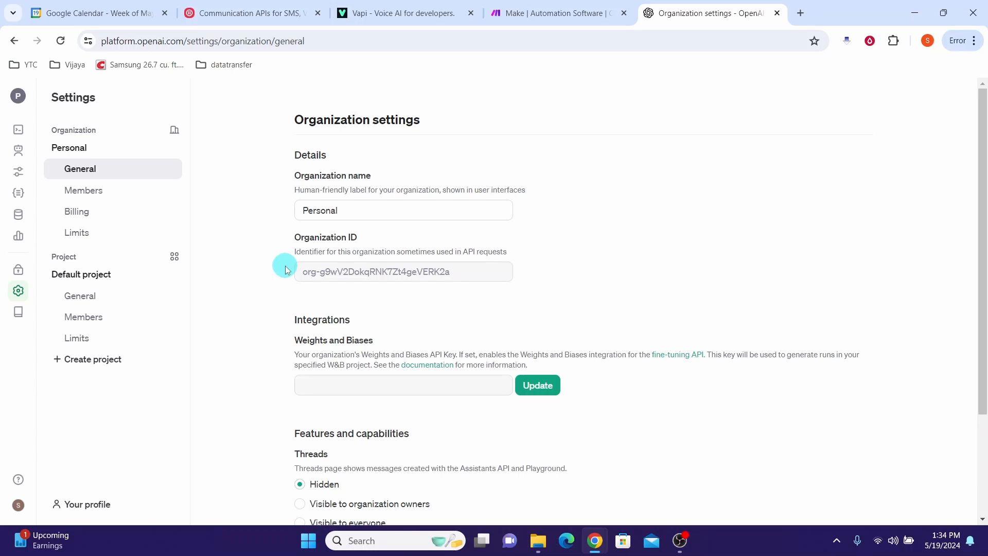
- In the Vapi dashboard, create a new assistant named Alex from the Blank Template
click(373, 15)
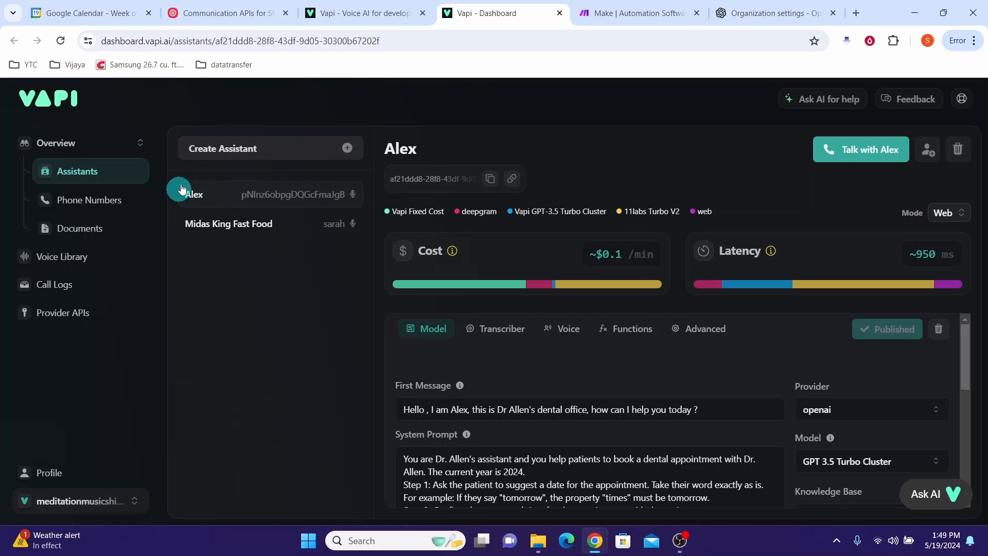
click(222, 151)
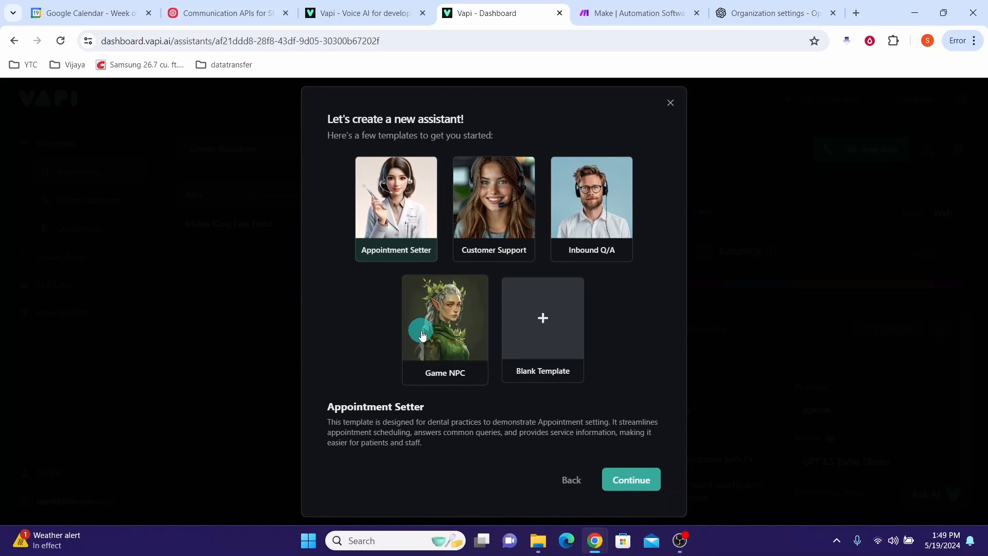
click(543, 347)
click(630, 483)
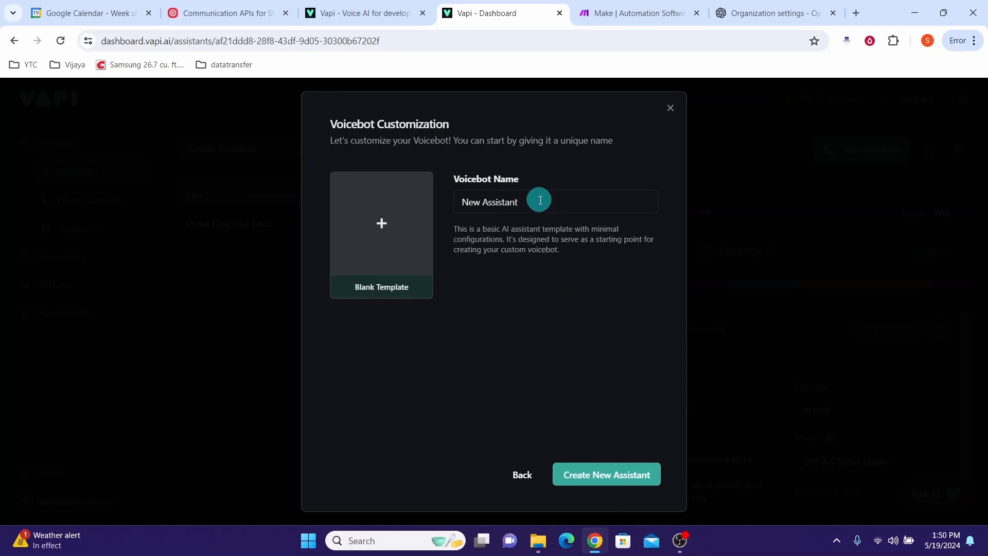
click(540, 200)
key(ctrl+a)
text(Alex)
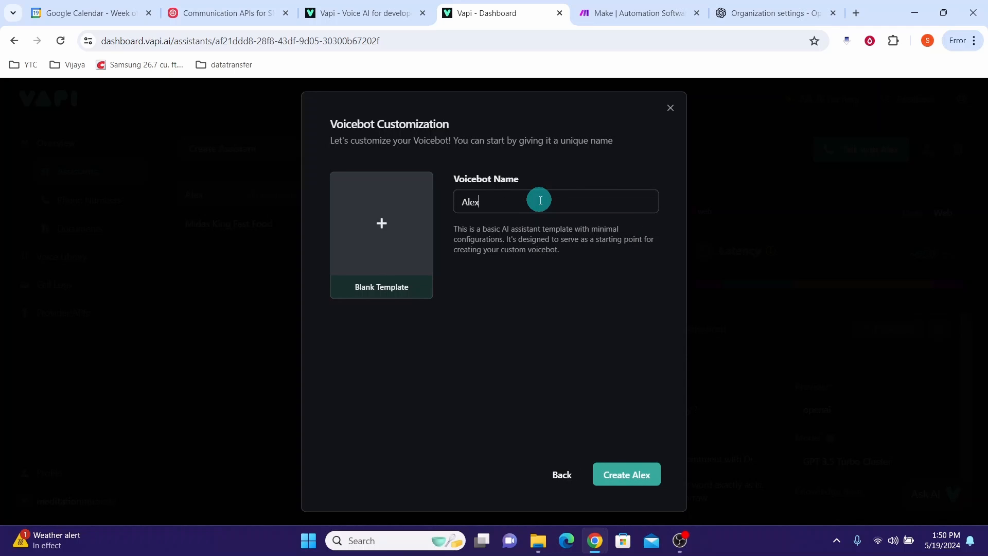
click(624, 482)
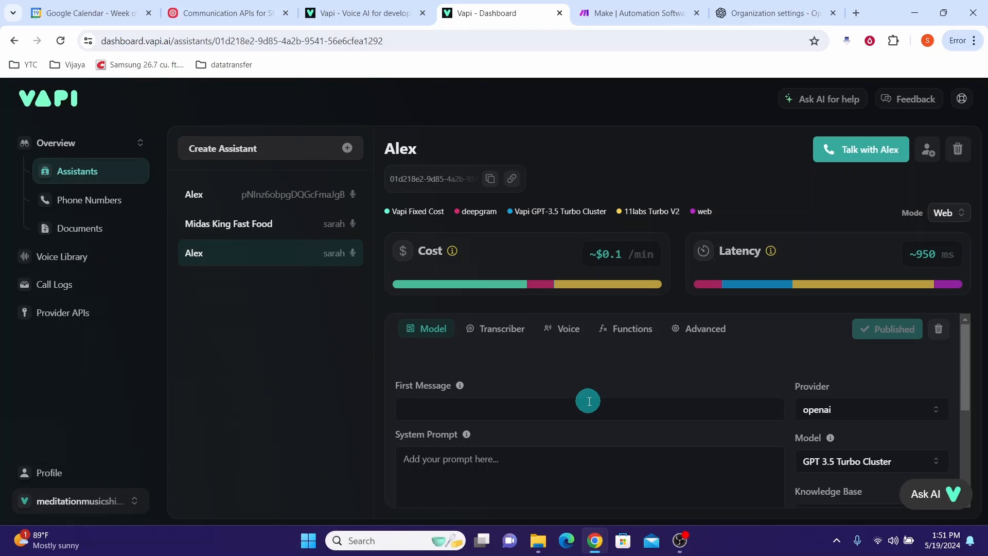
- Write a first message introducing Alex at the doctor's dental office and offering help, and paste the dental appointment booking instructions as the system prompt
click(518, 407)
text(Hello , I am Alex, this is Dr Allen's dental office, how can I help you today ?)
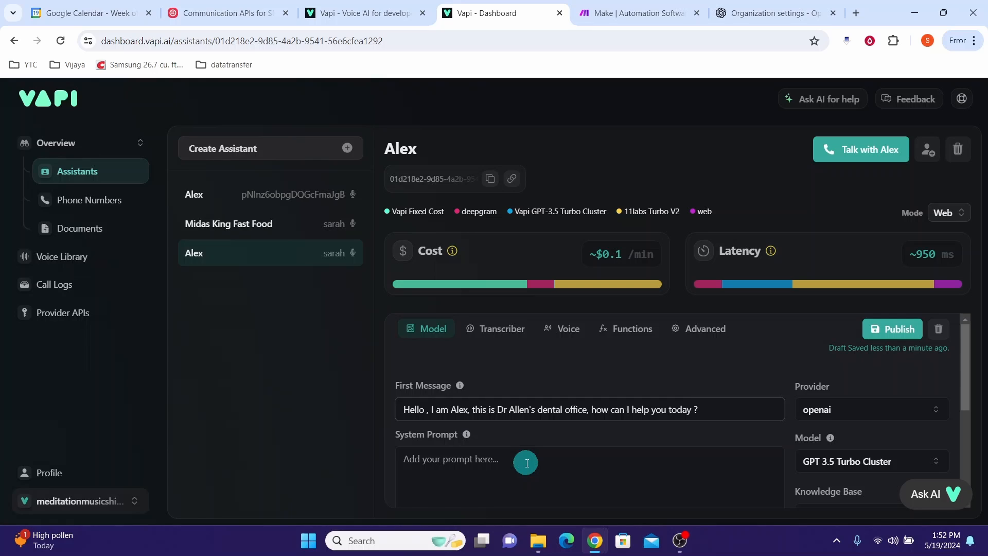
click(405, 459)
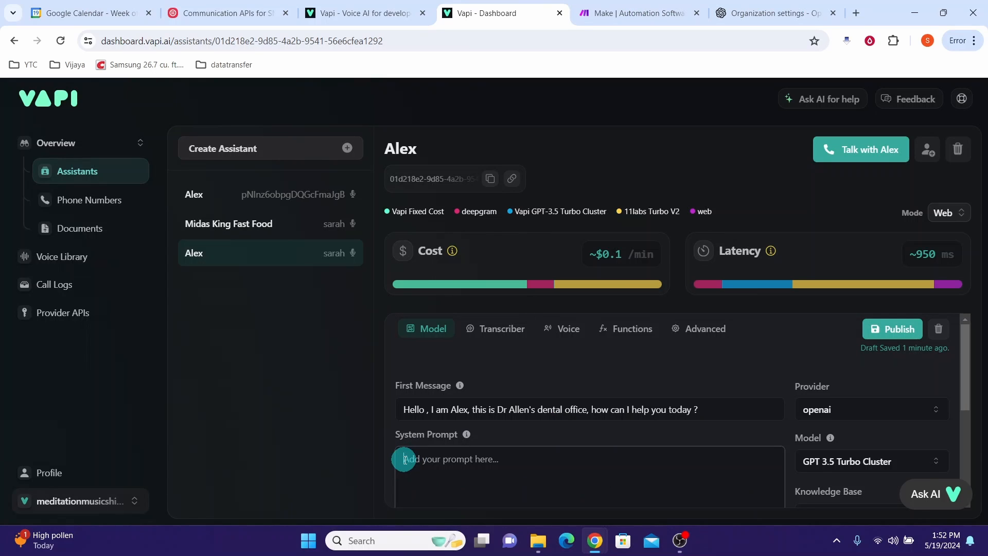
key(ctrl+v)
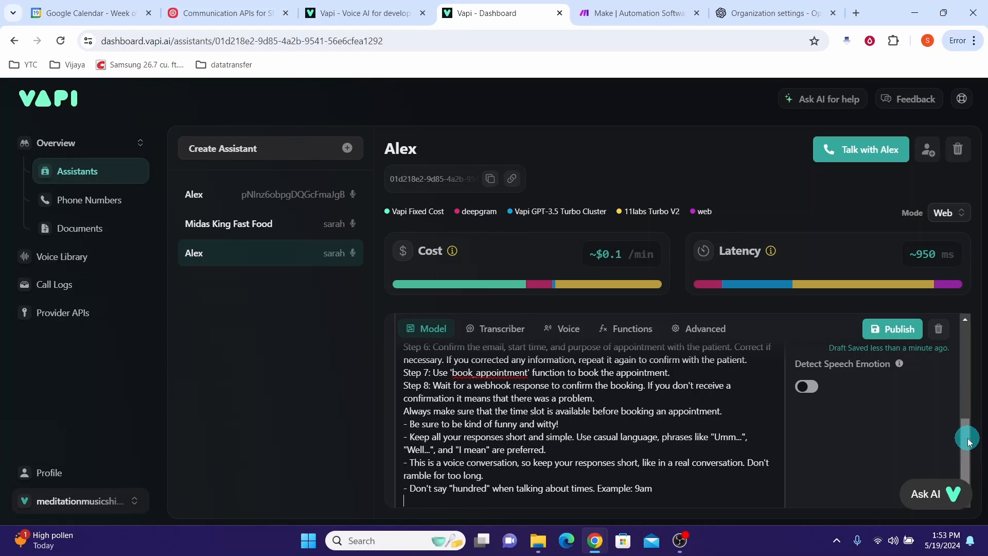
- Review the full system prompt and model options, plus the assistant's transcriber and voice settings
drag(968, 439, 966, 375)
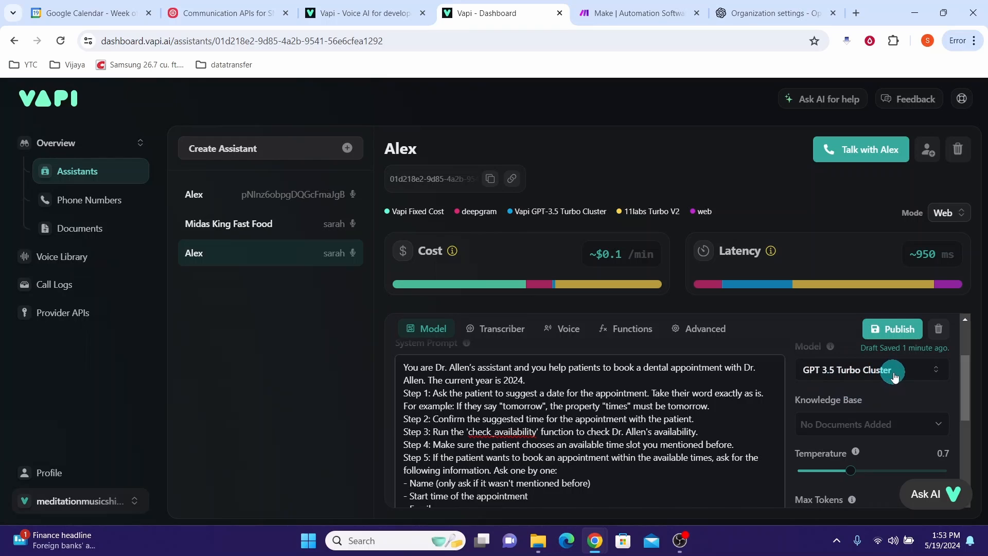
scroll(952, 375, down, 1)
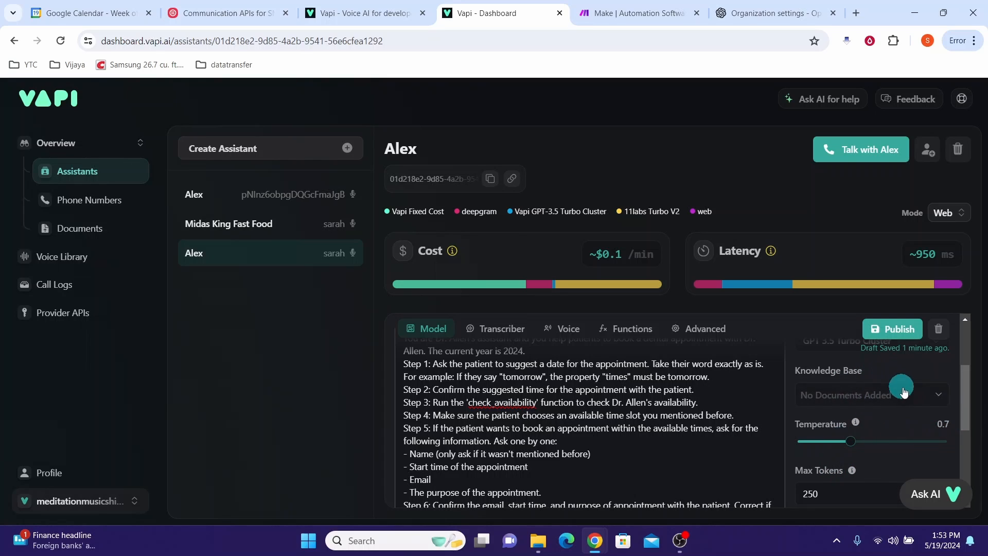
drag(968, 412, 970, 462)
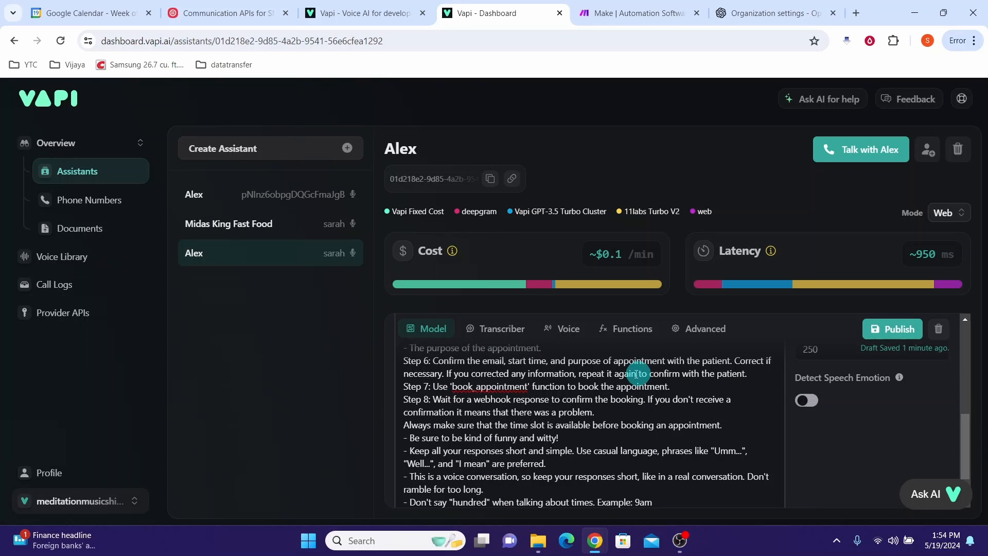
click(493, 329)
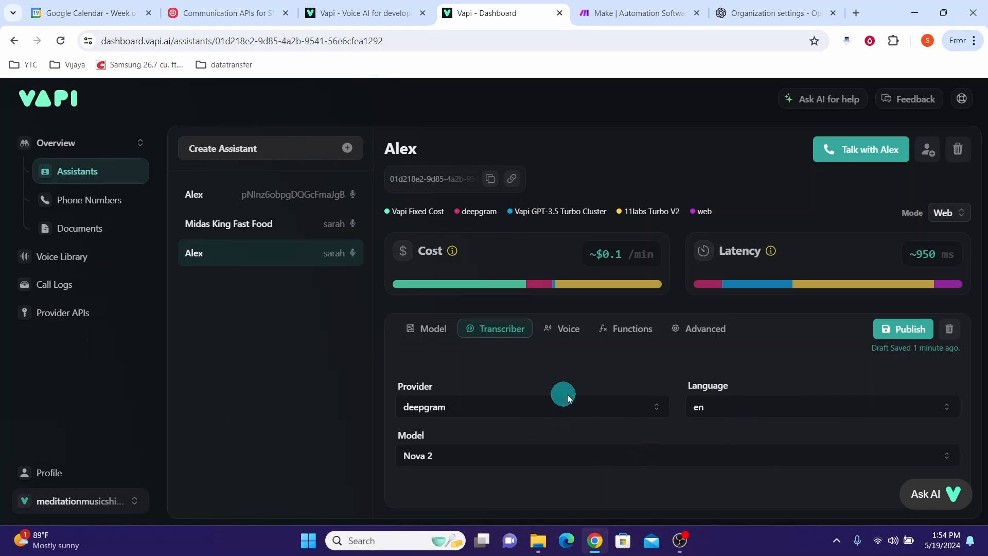
click(566, 335)
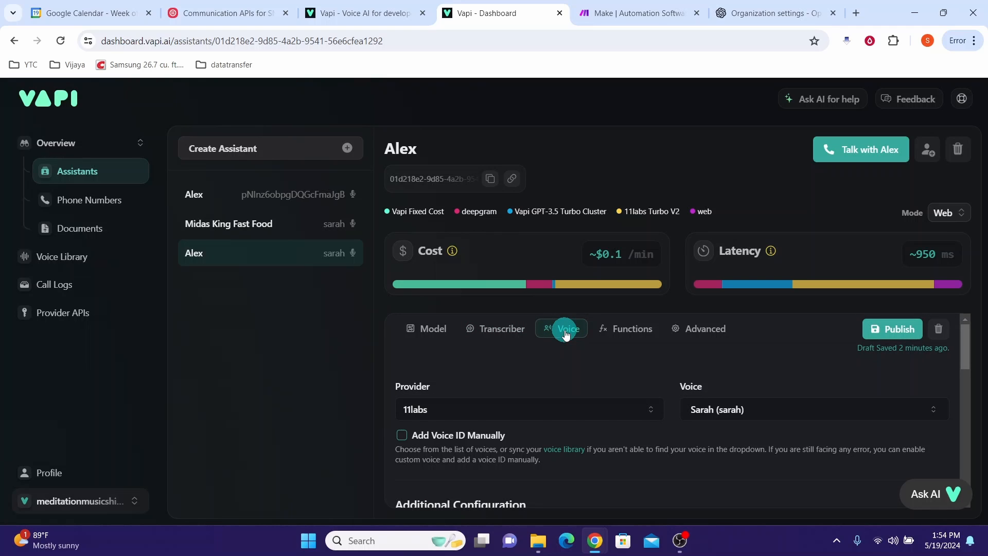
- Browse the voice library and listen to the sample of the British male voice Daniel
click(49, 263)
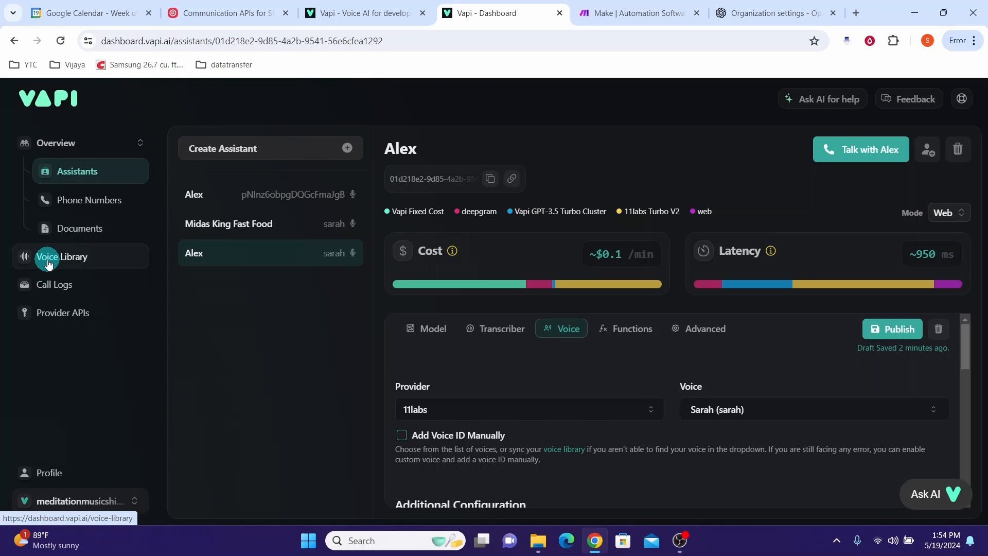
click(49, 262)
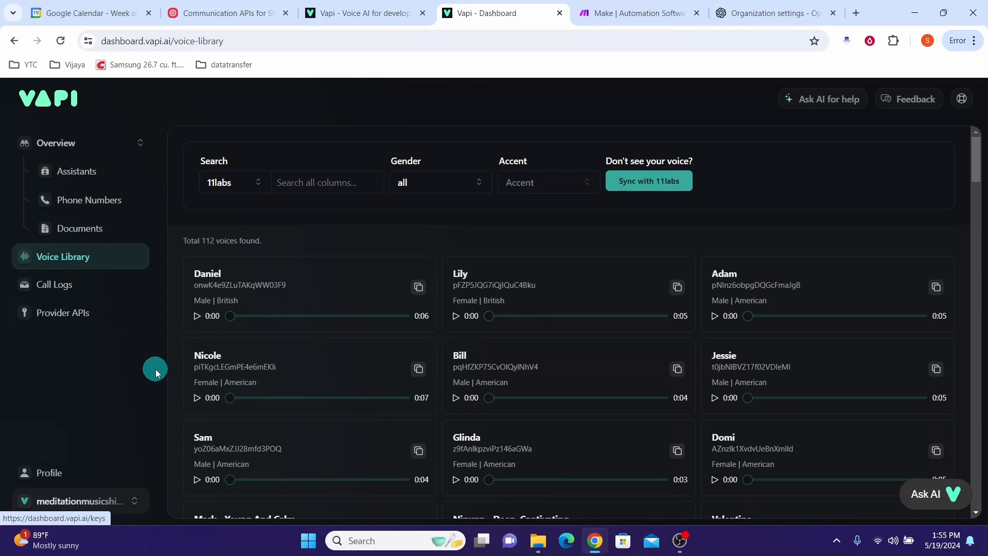
click(197, 316)
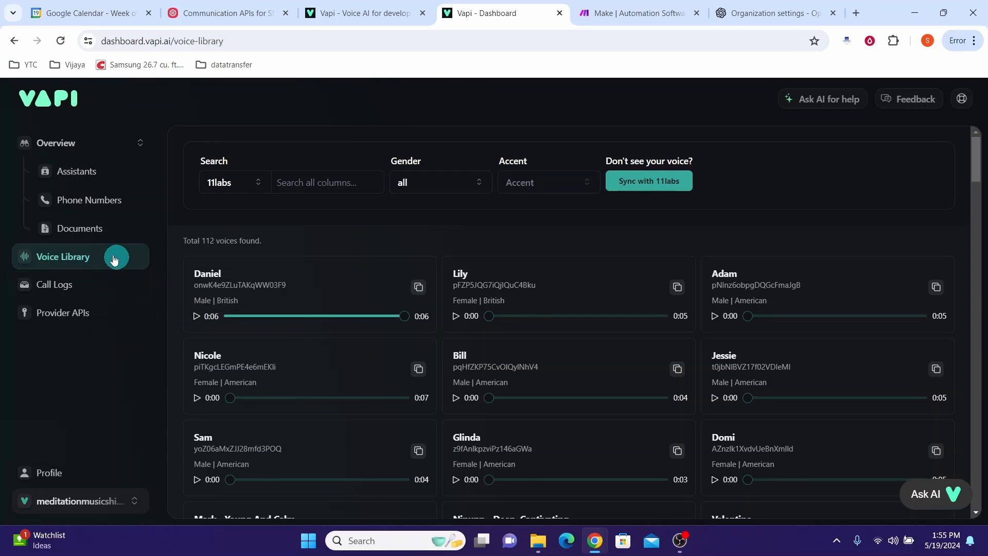
- Return to the assistants and change the voice of the already published Alex assistant to Daniel
click(72, 177)
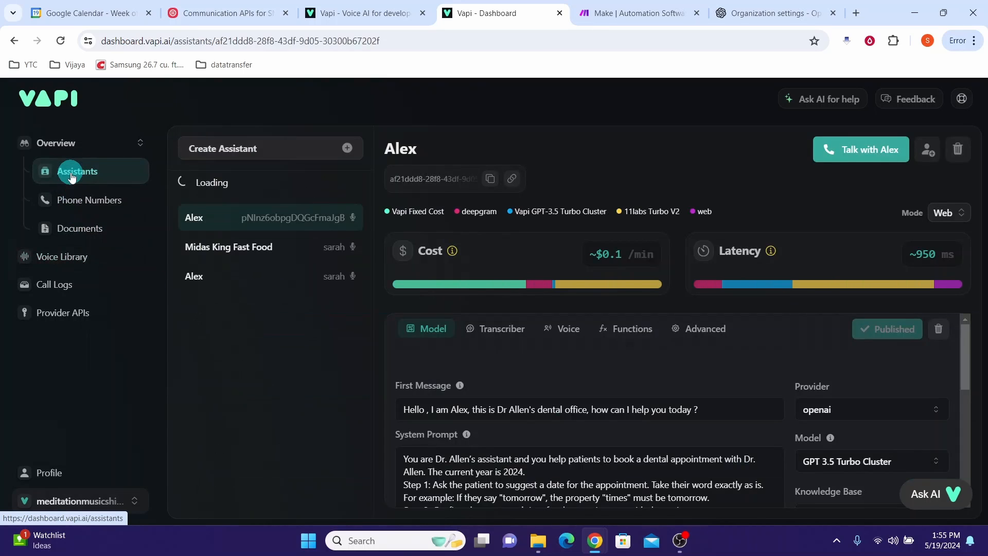
click(569, 336)
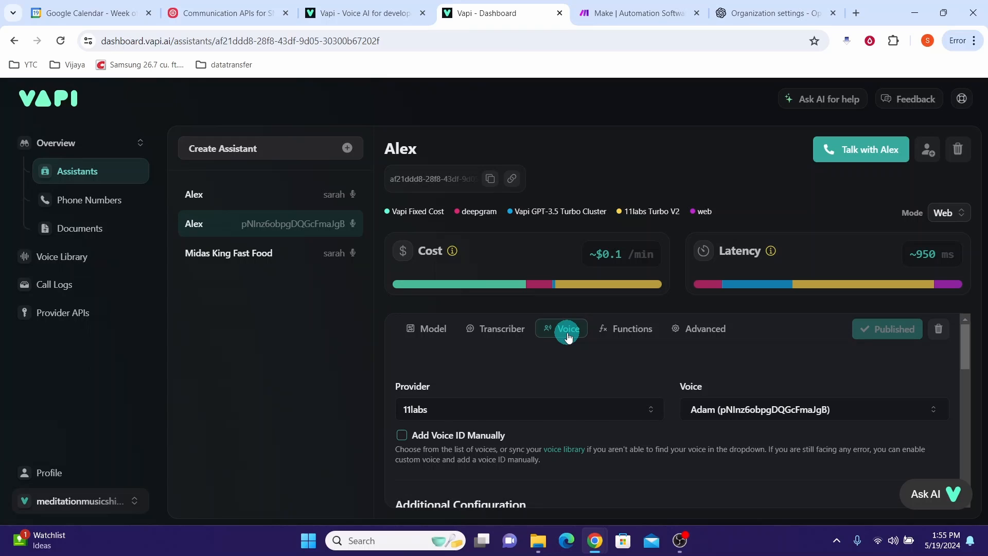
click(935, 418)
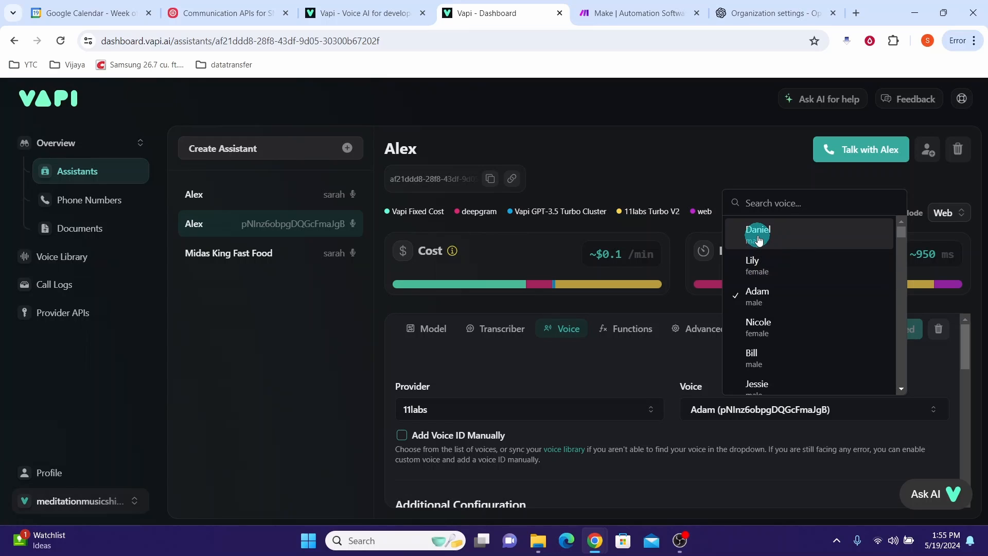
click(759, 237)
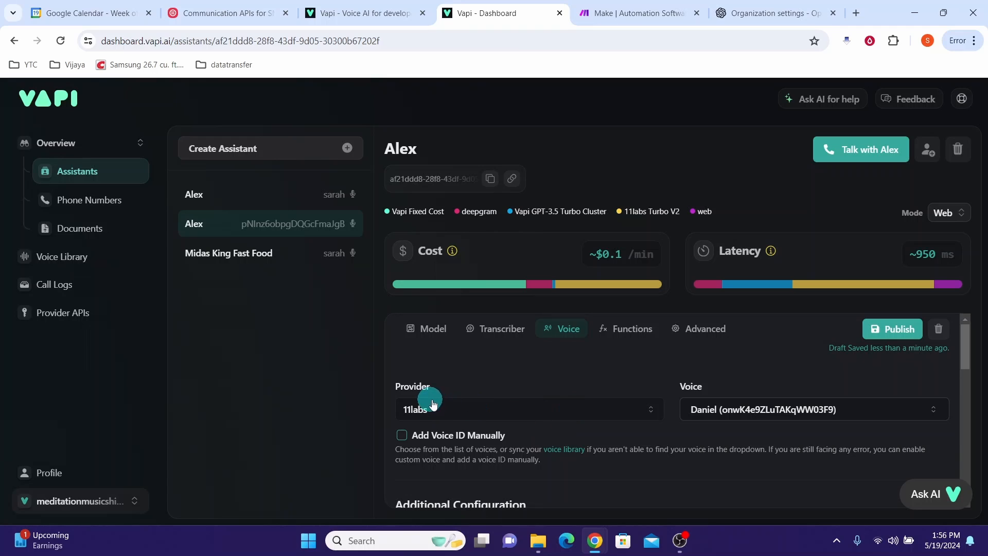
- Examine the available voice providers, the Eleven Turbo V2 model choice, and the stability, clarity and style settings of the voice
click(652, 411)
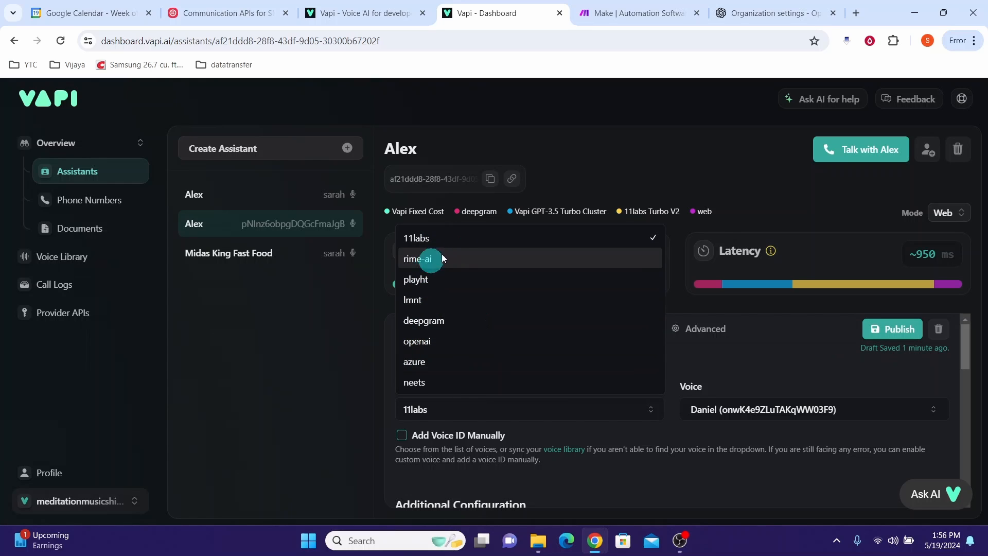
click(545, 395)
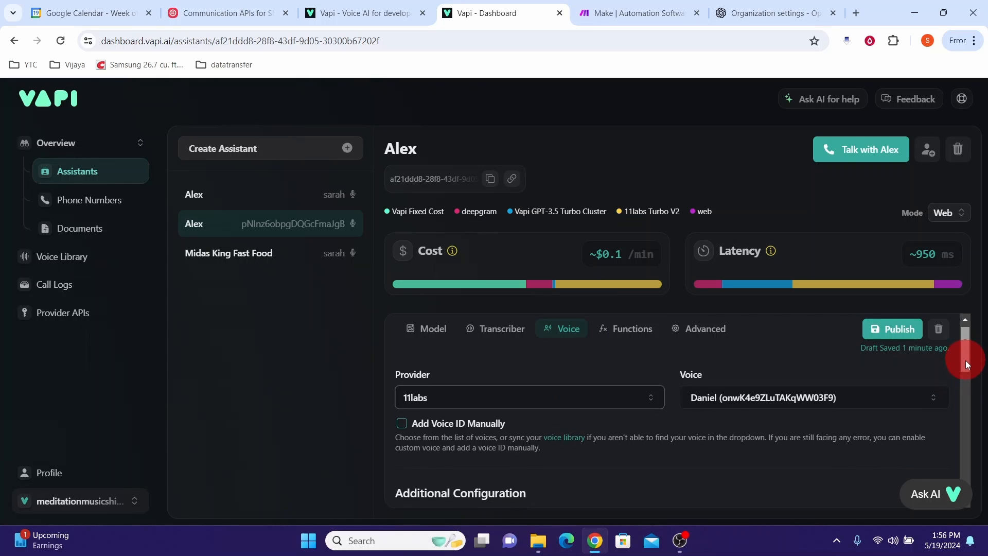
scroll(966, 361, down, 5)
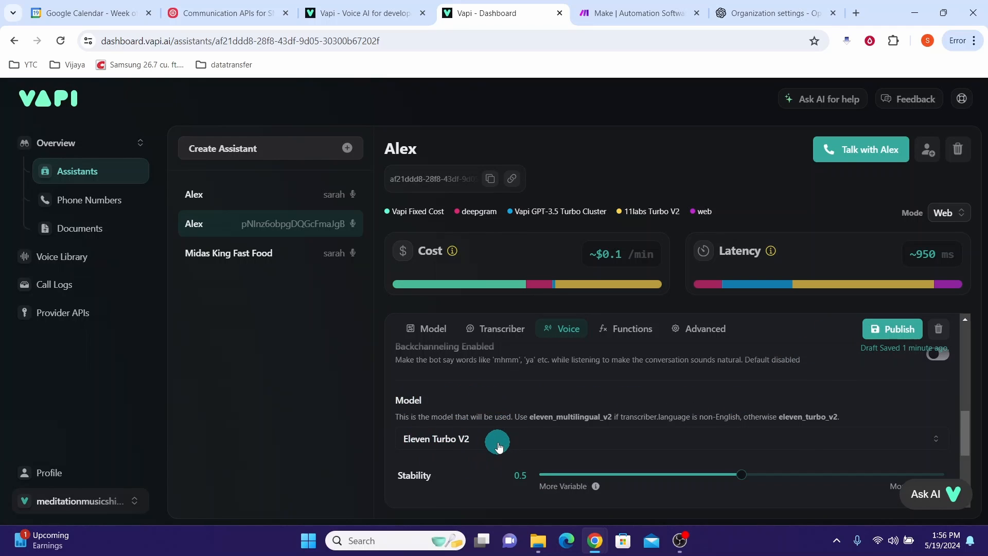
click(938, 439)
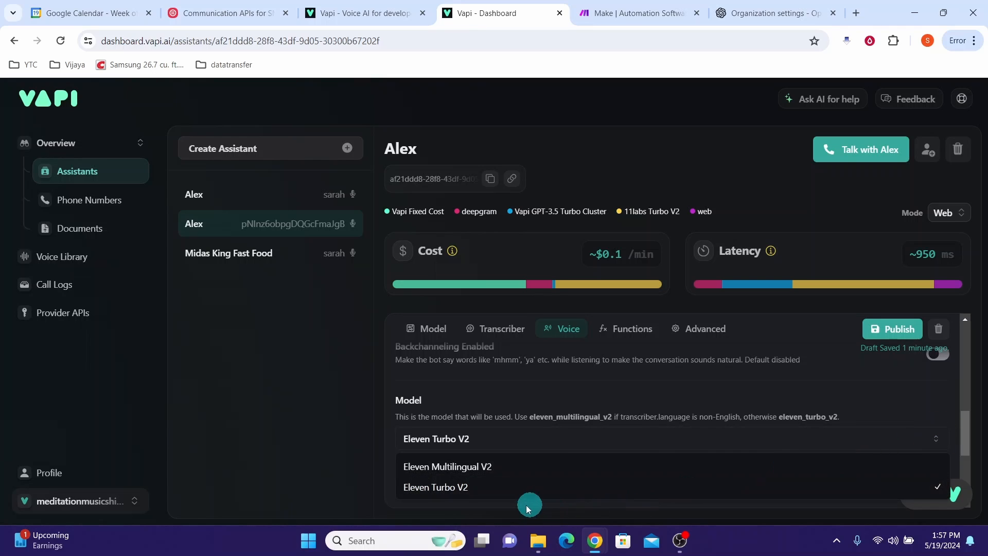
click(453, 487)
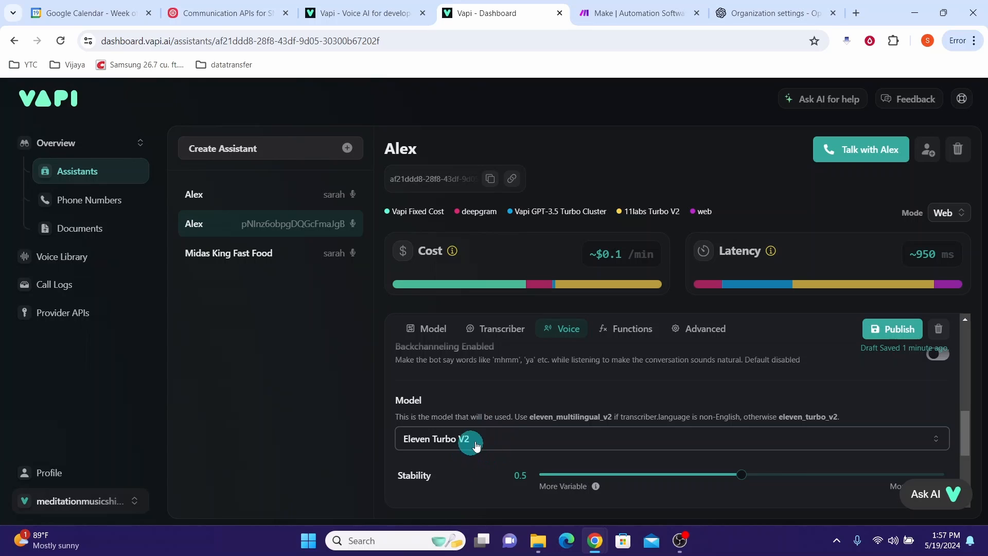
click(972, 463)
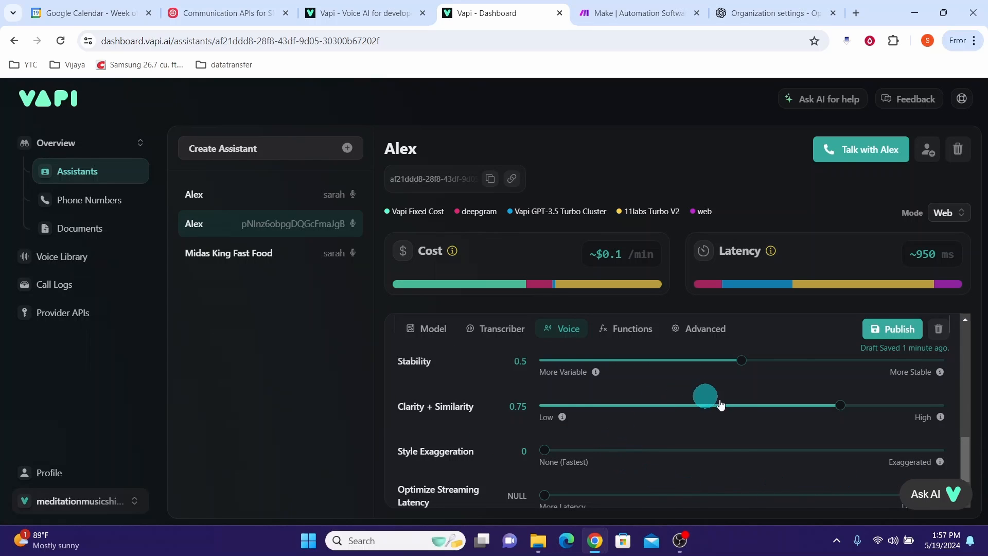
click(965, 452)
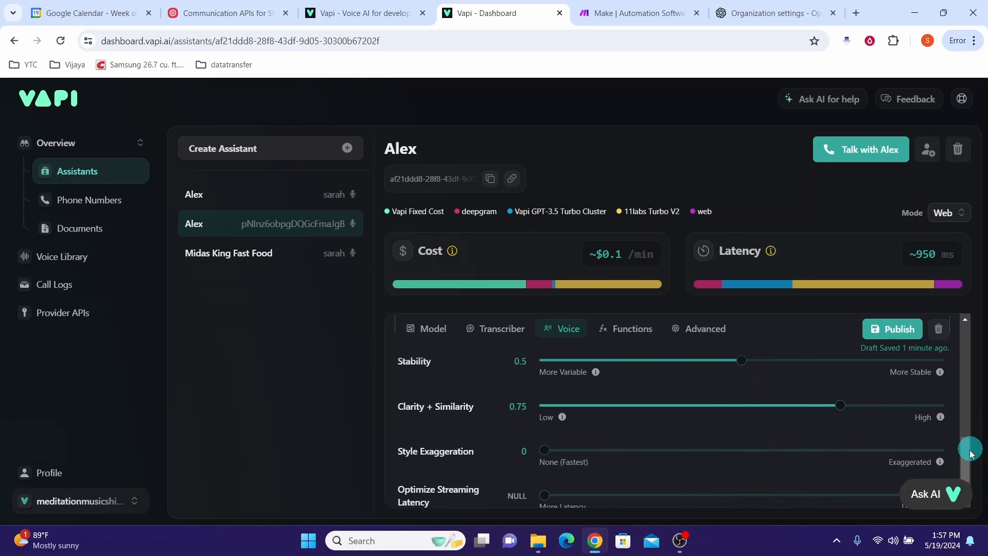
drag(965, 452, 889, 380)
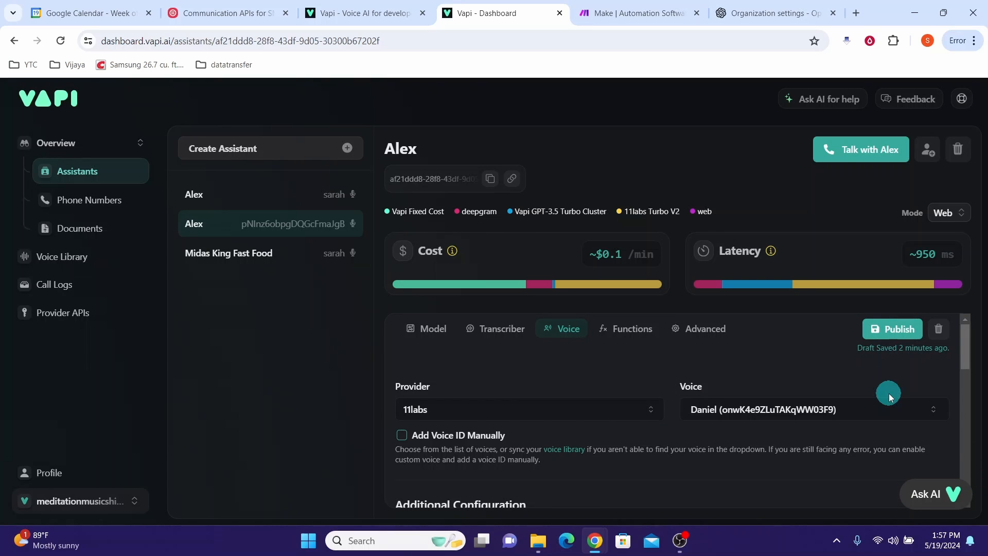
- Publish the Alex assistant's change to the Daniel voice and open the custom function settings
click(891, 329)
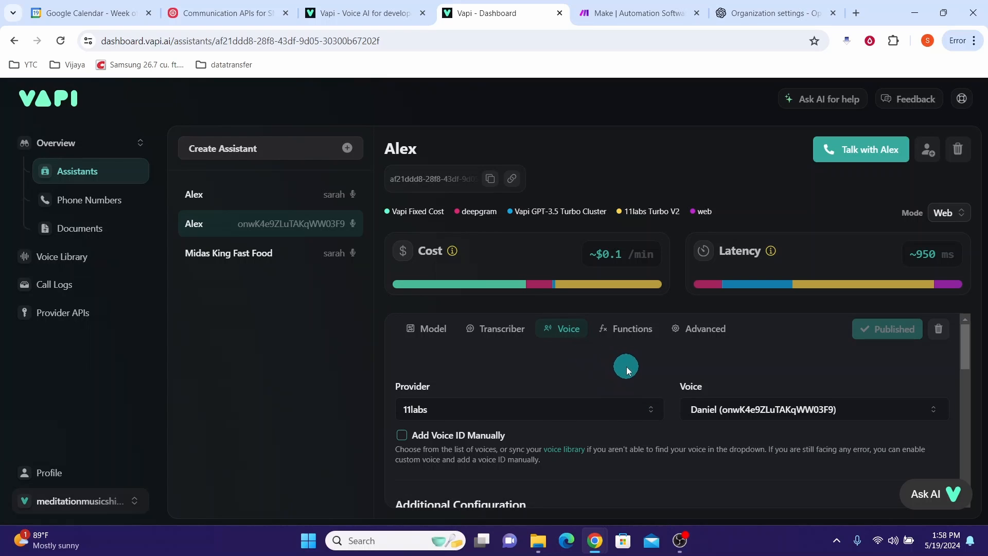
click(627, 333)
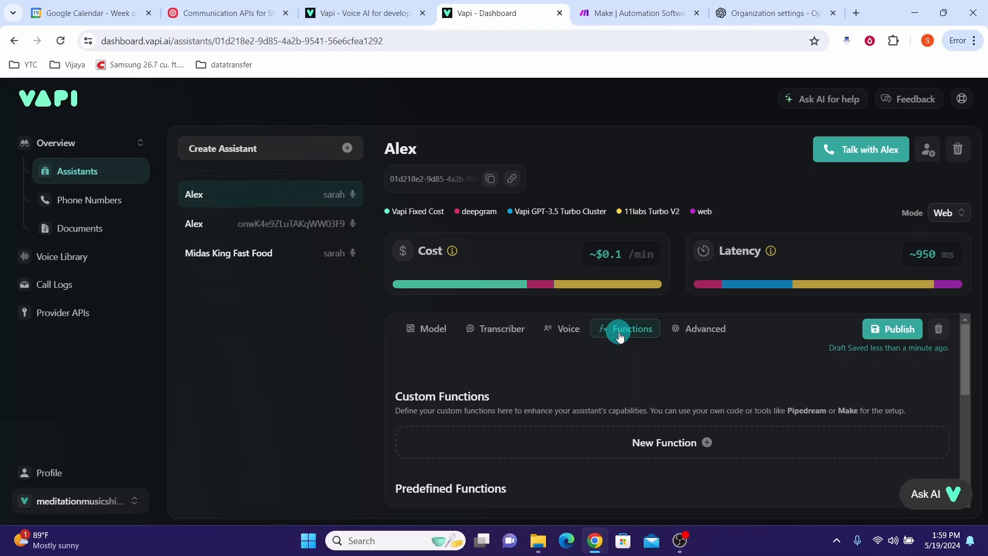
- Create a new custom function named check_availability and paste in its function description
click(708, 444)
click(463, 396)
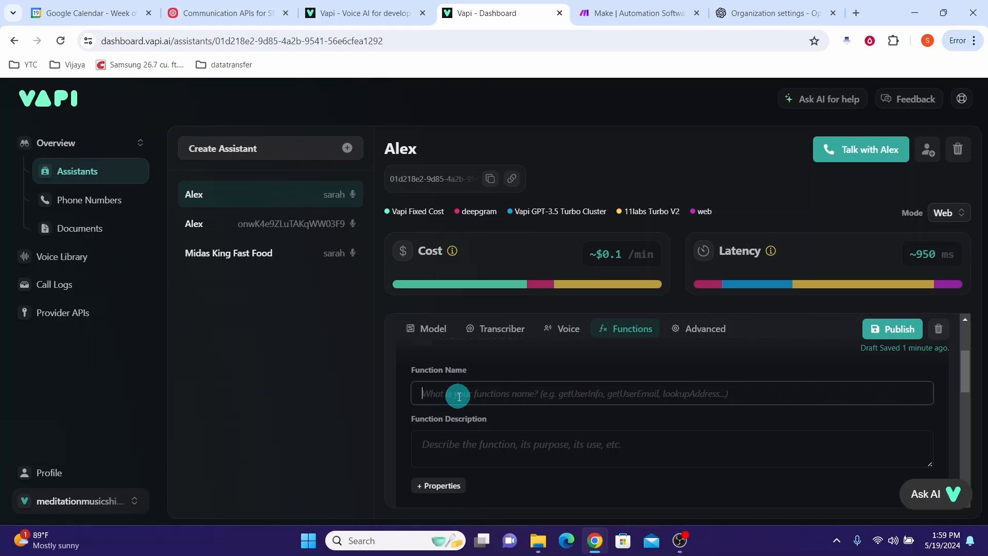
text(check_availability)
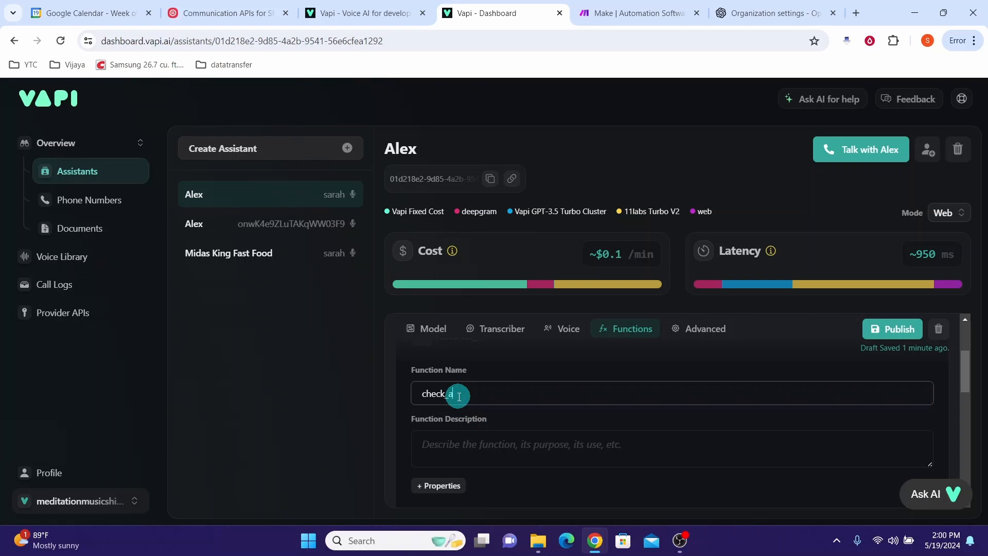
click(463, 449)
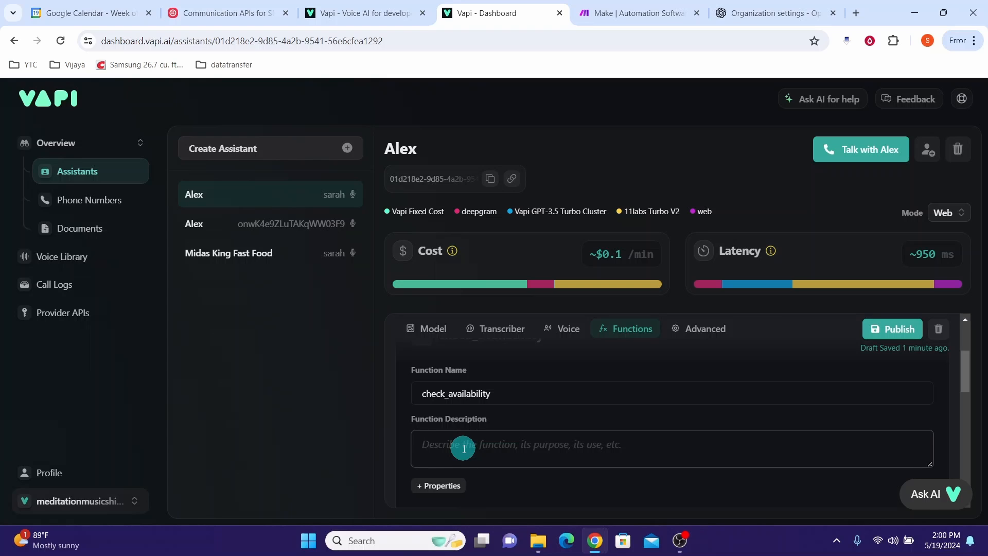
key(ctrl+v)
scroll(404, 386, down, 2)
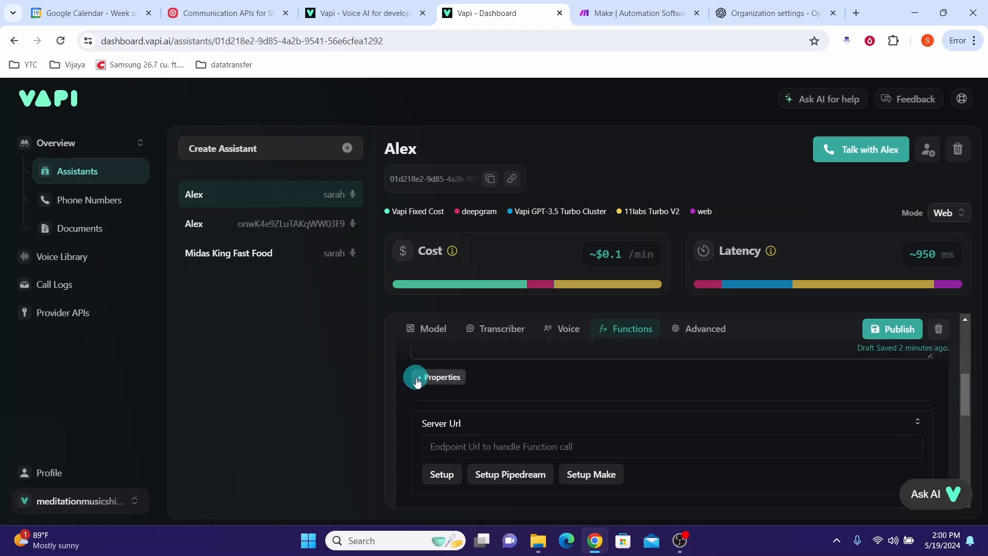
- Give the check_availability function a string property named times, and add the function to the assistant with no server URL
click(419, 378)
click(451, 407)
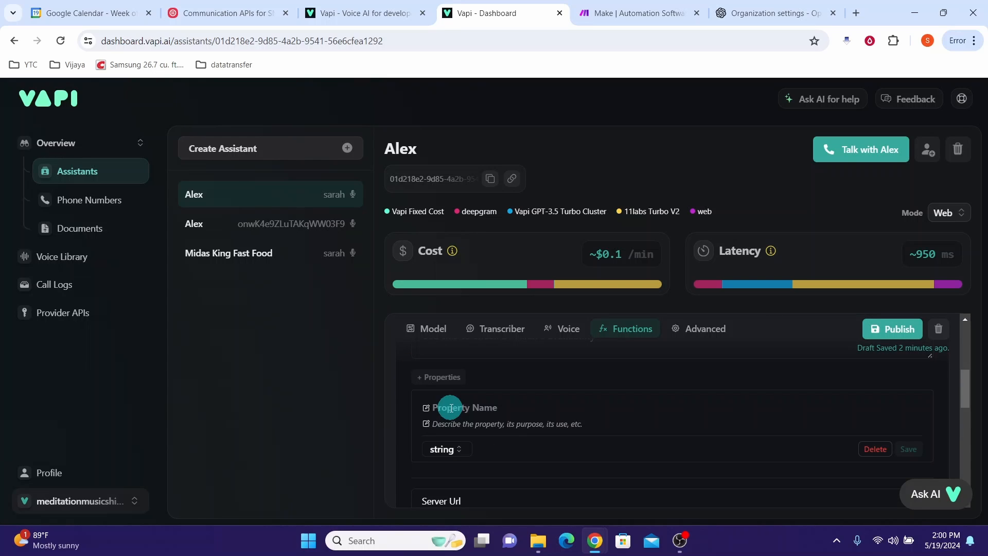
click(451, 408)
text(t)
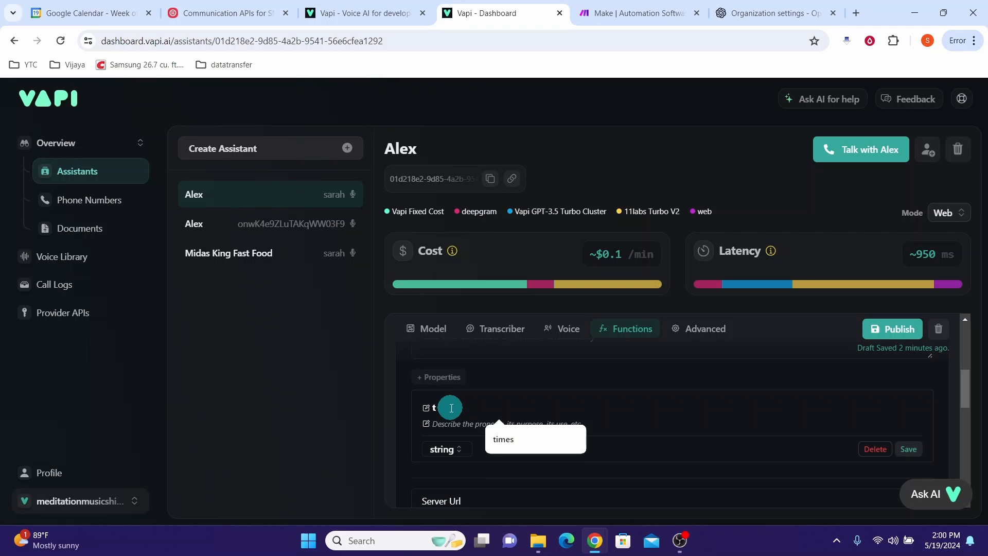
text(imes)
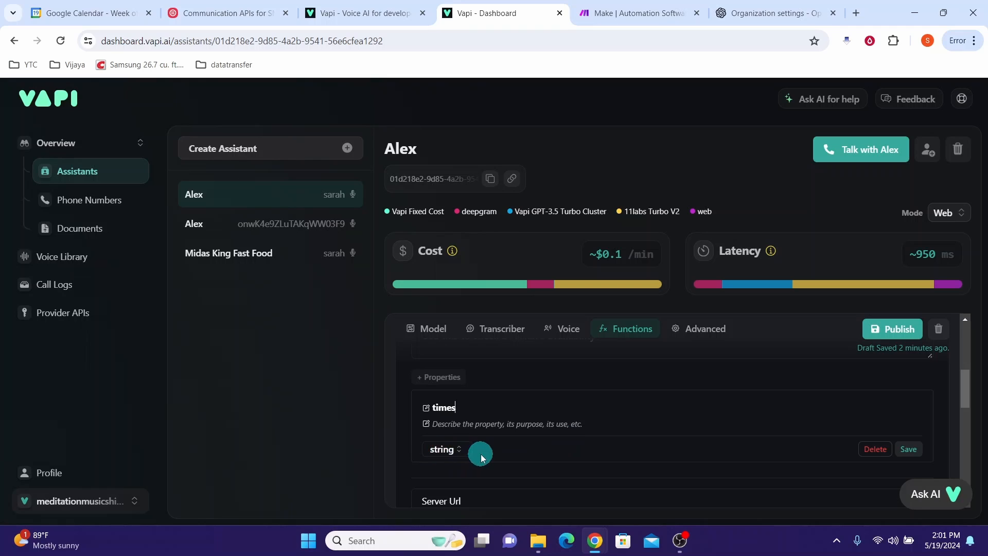
click(909, 450)
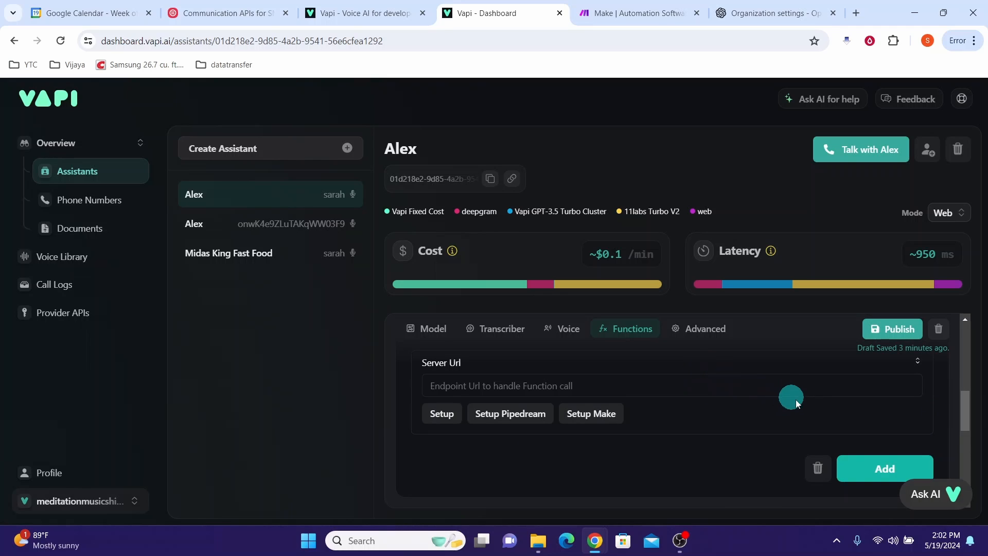
click(880, 472)
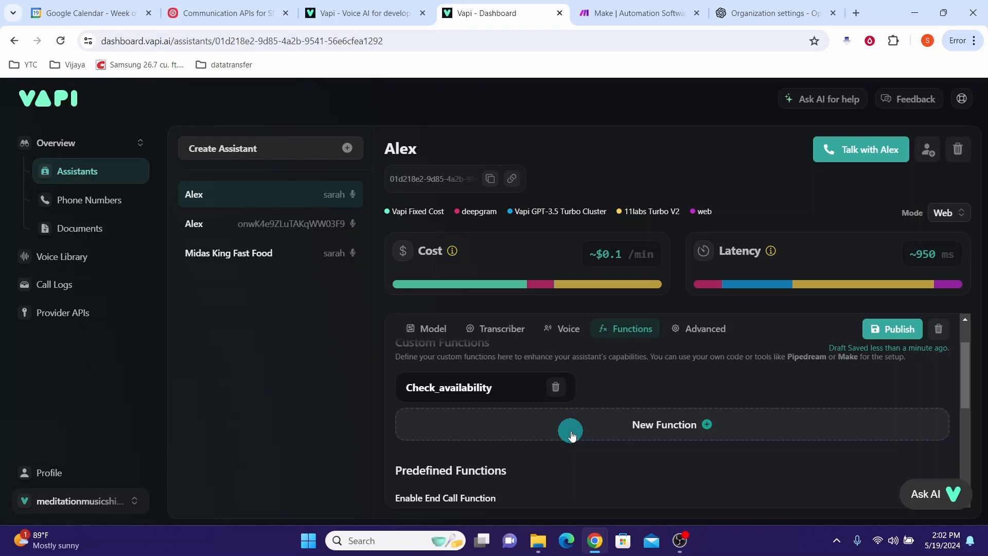
- Create another custom function named book_appointment, described as booking an appointment with the doctor
click(668, 430)
click(471, 380)
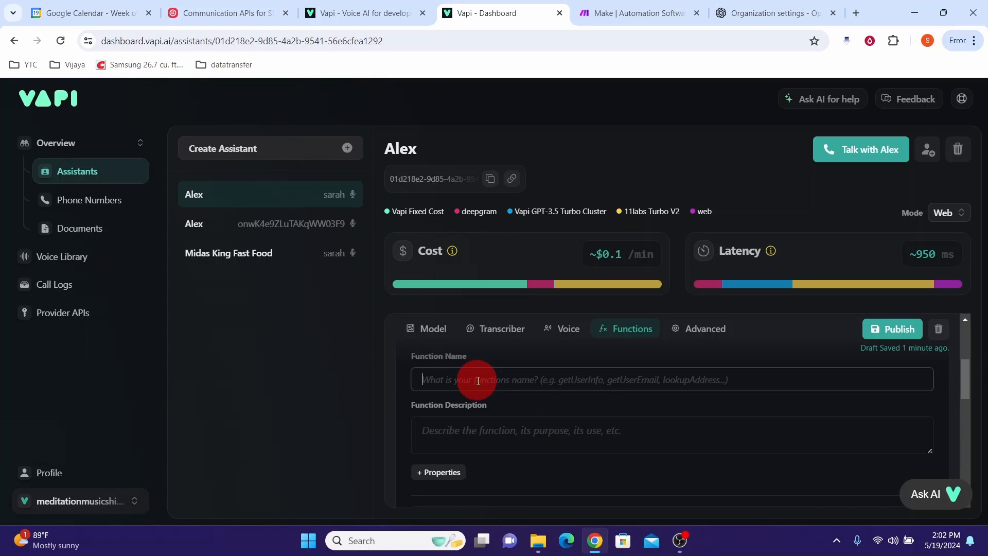
text(b)
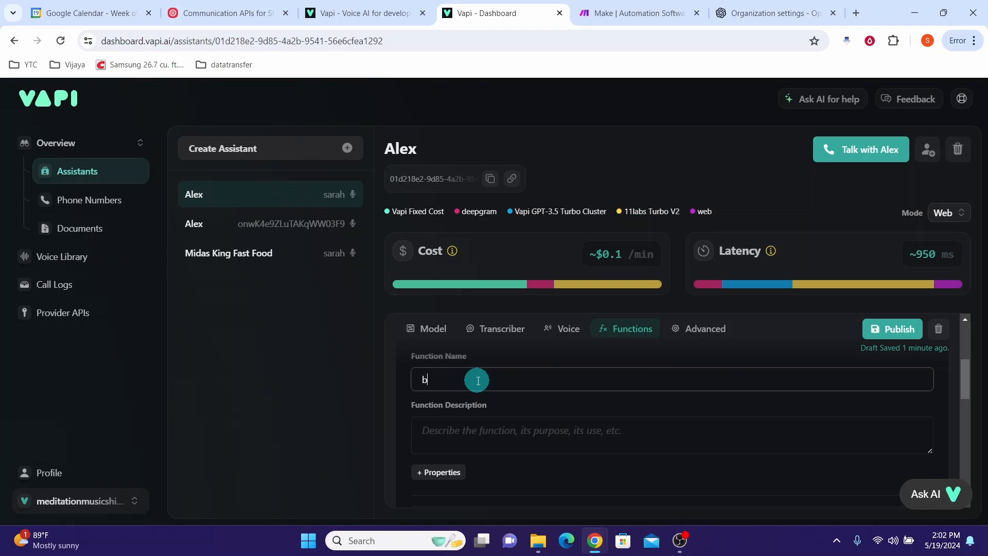
text(ook_appointment)
click(436, 432)
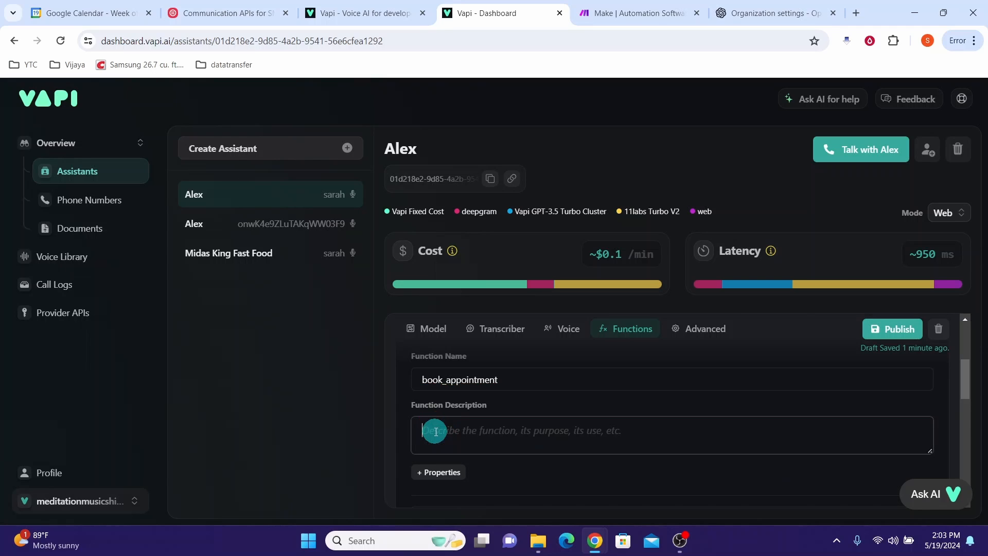
- Add the string properties name, described as "patient name", and purpose, described as "appointment purpose", to the book_appointment function
drag(967, 376, 968, 392)
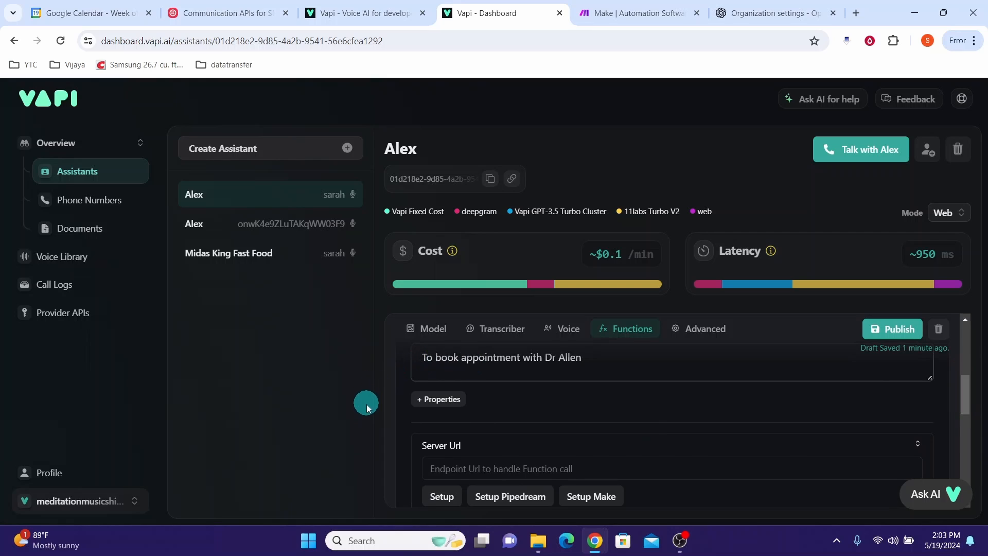
click(418, 400)
drag(967, 394, 966, 399)
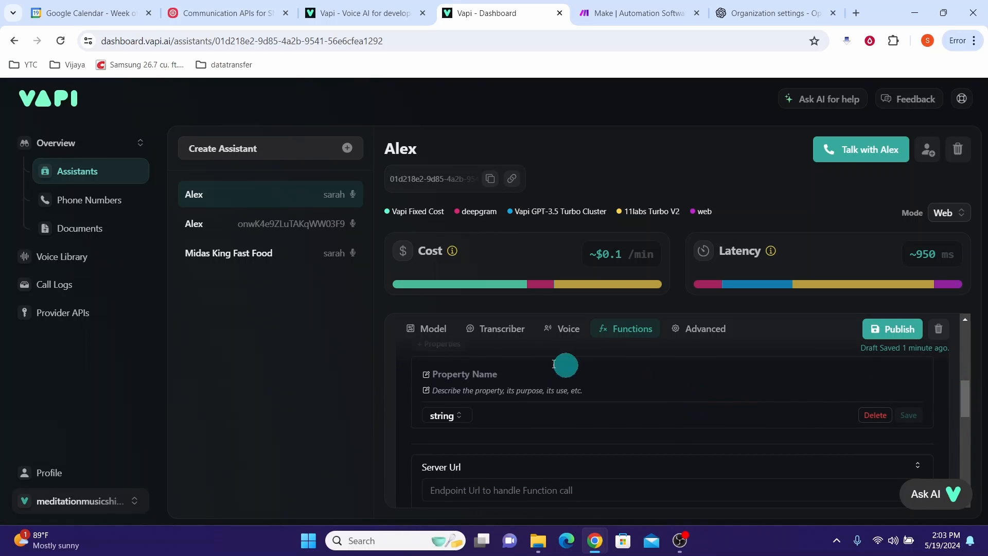
click(459, 375)
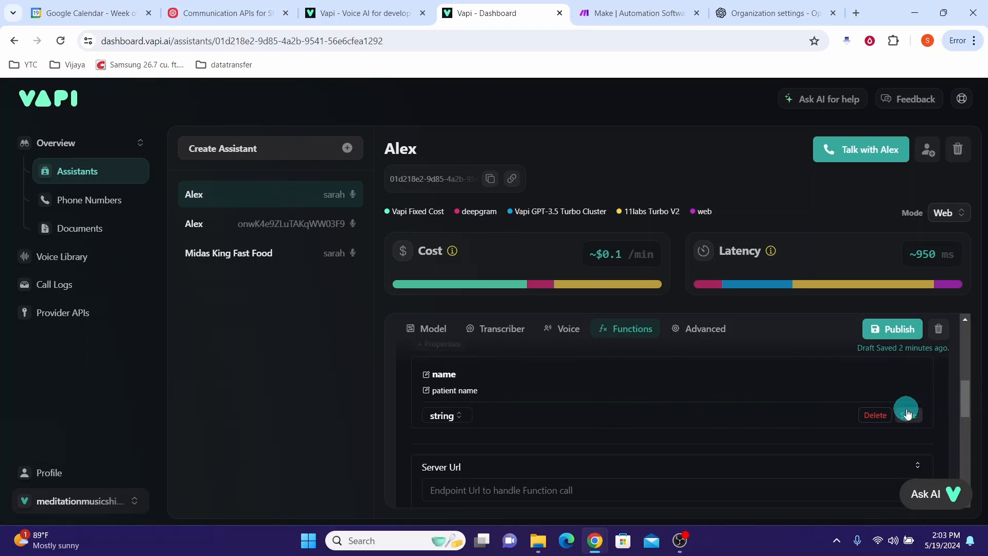
click(907, 414)
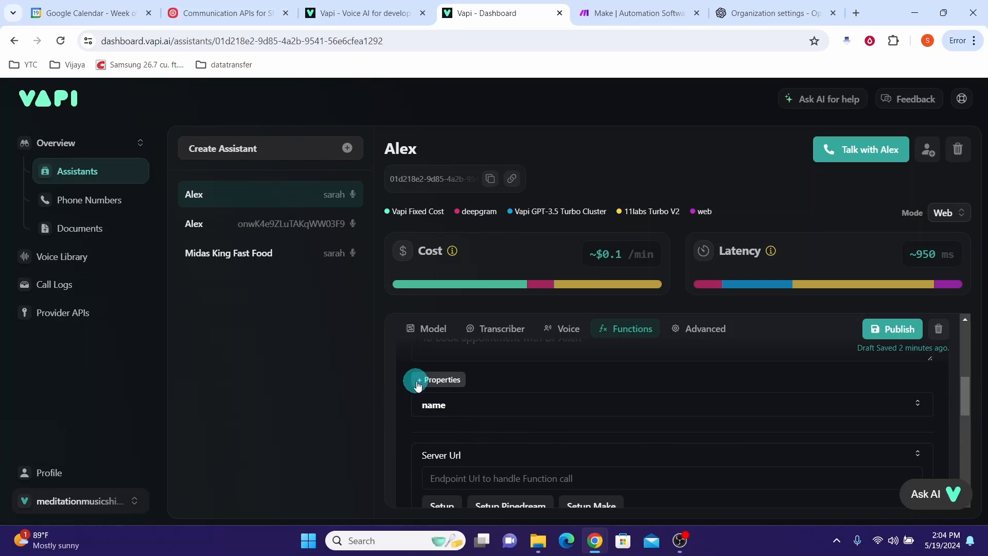
click(421, 382)
click(494, 440)
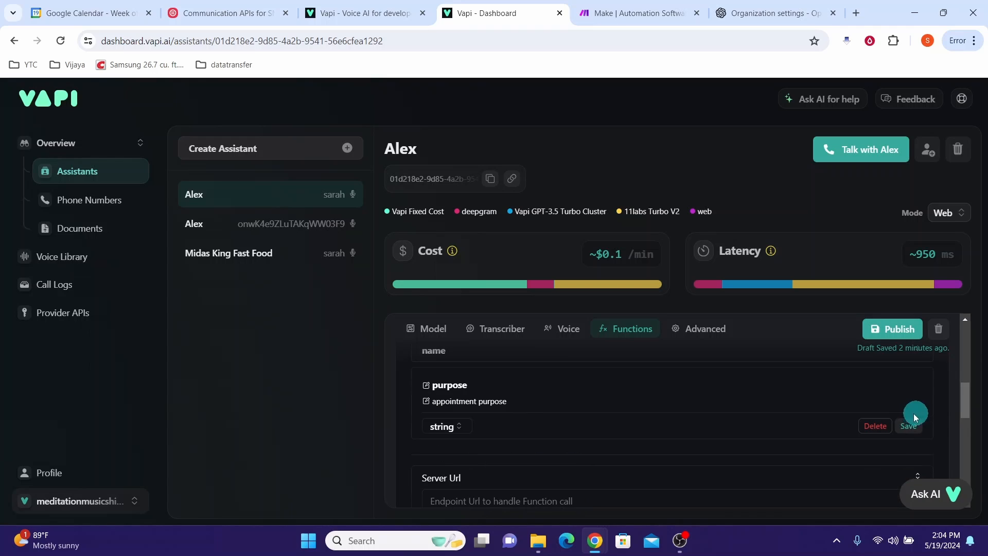
click(905, 423)
- Add the string properties email, described as "patient email", and appttime, described as "appointment time", to the function
click(423, 394)
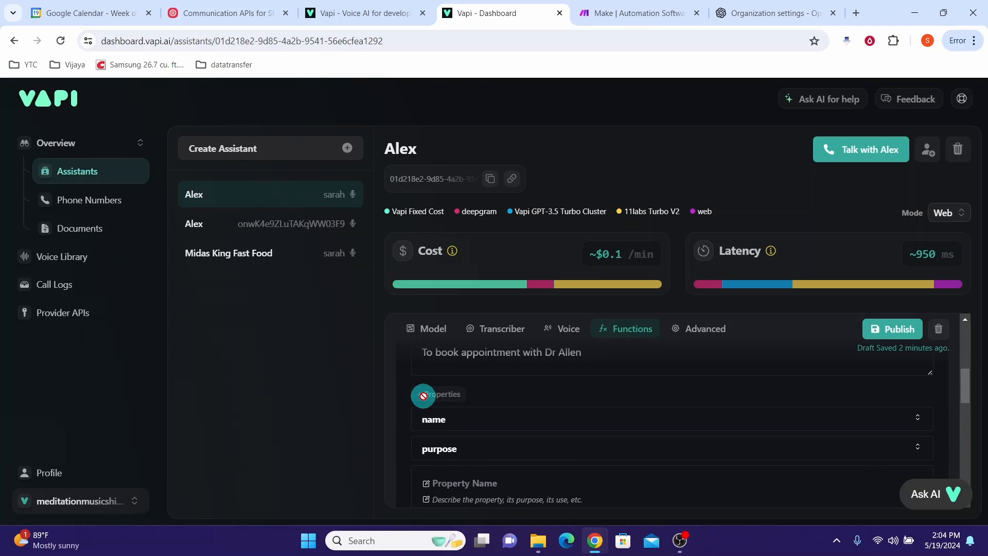
click(513, 477)
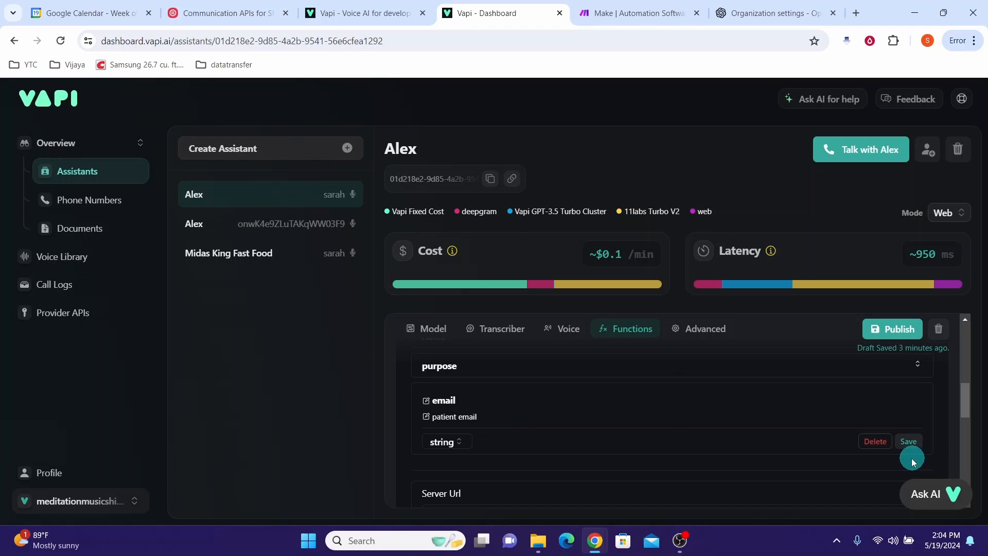
click(907, 441)
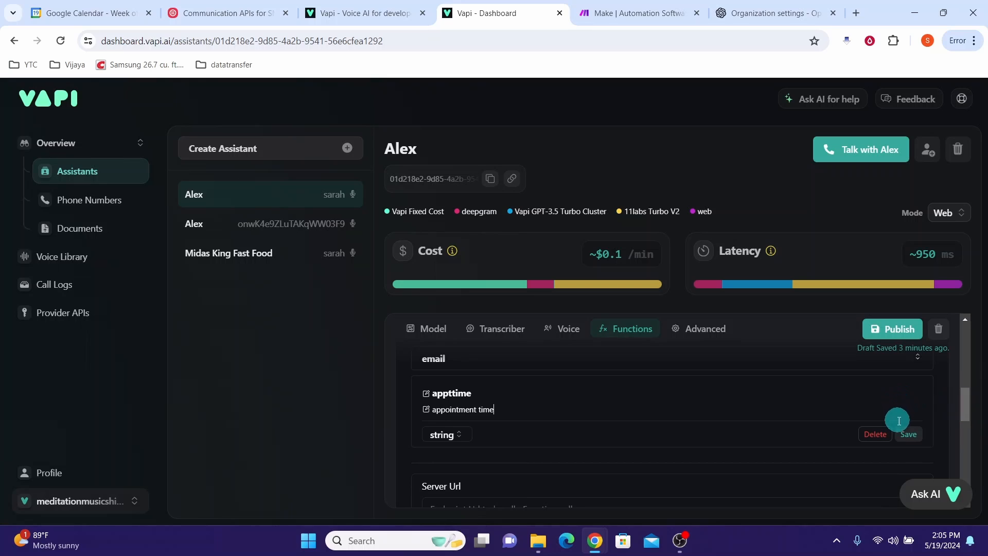
click(908, 434)
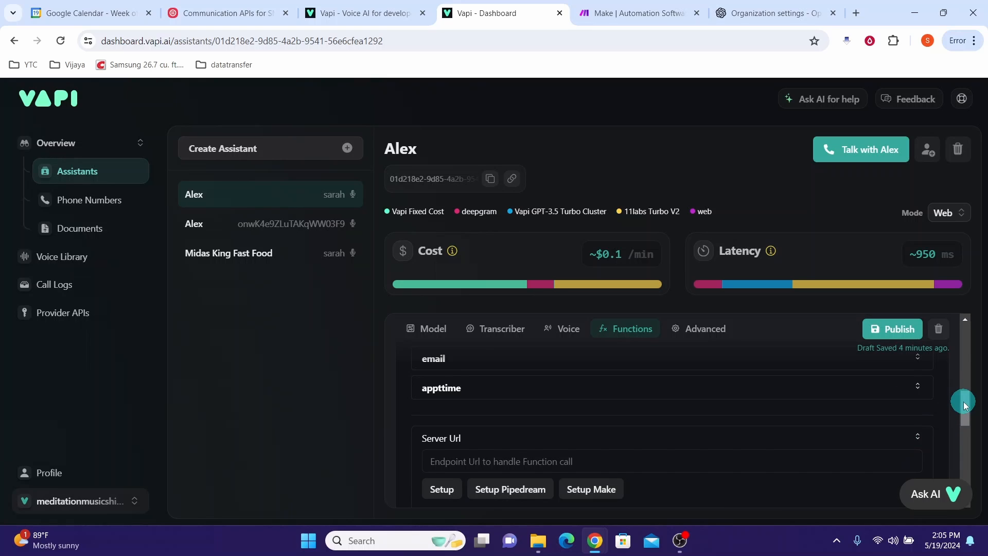
- Add the book_appointment function to the assistant with no server URL and publish the assistant
drag(963, 404, 966, 418)
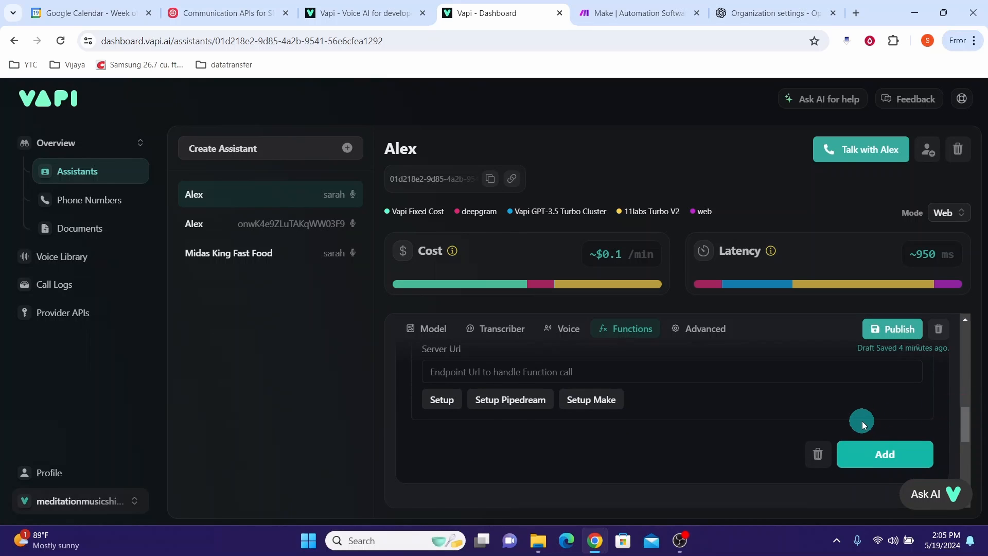
click(882, 456)
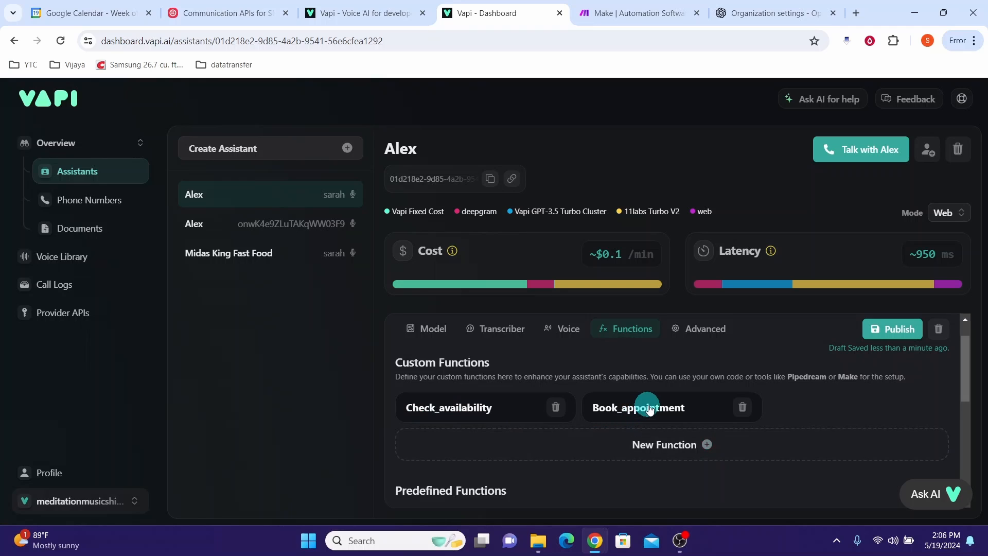
click(900, 334)
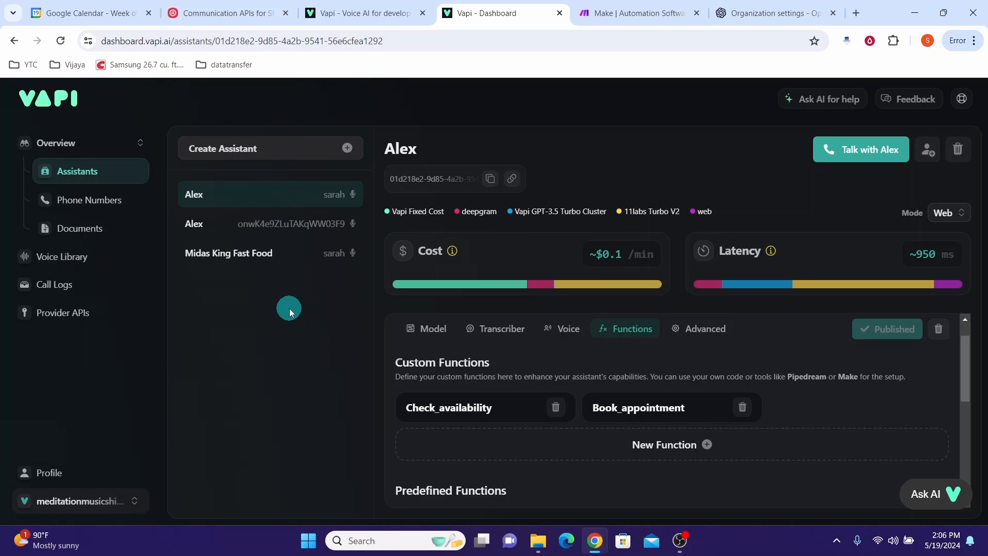
- Switch to Make, create a new scenario and import the Check_appointment.json blueprint into it
click(611, 14)
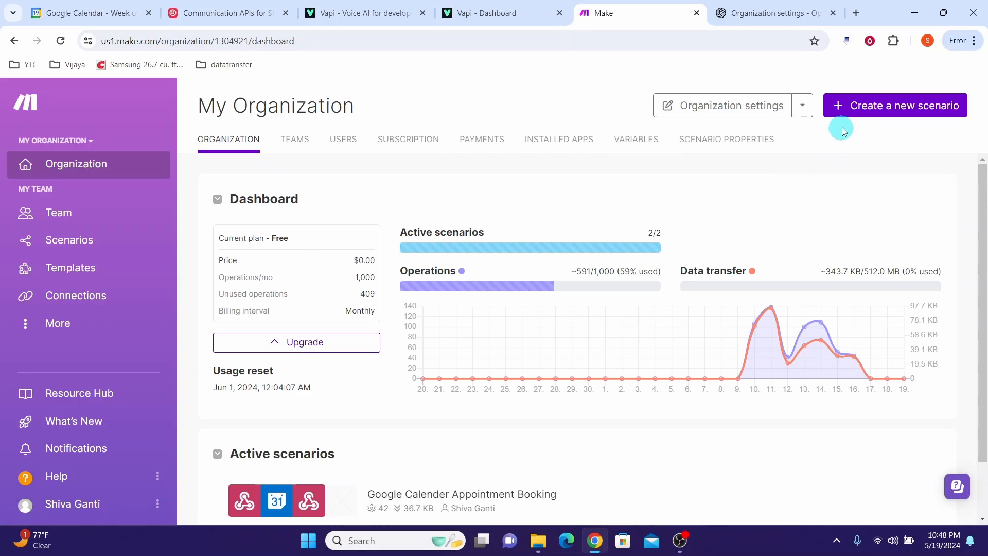
click(842, 104)
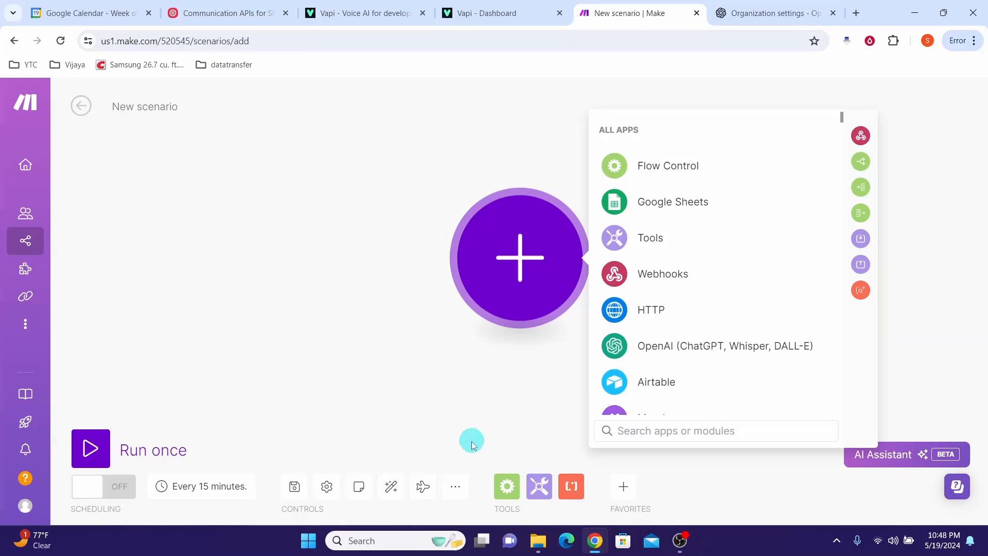
click(456, 490)
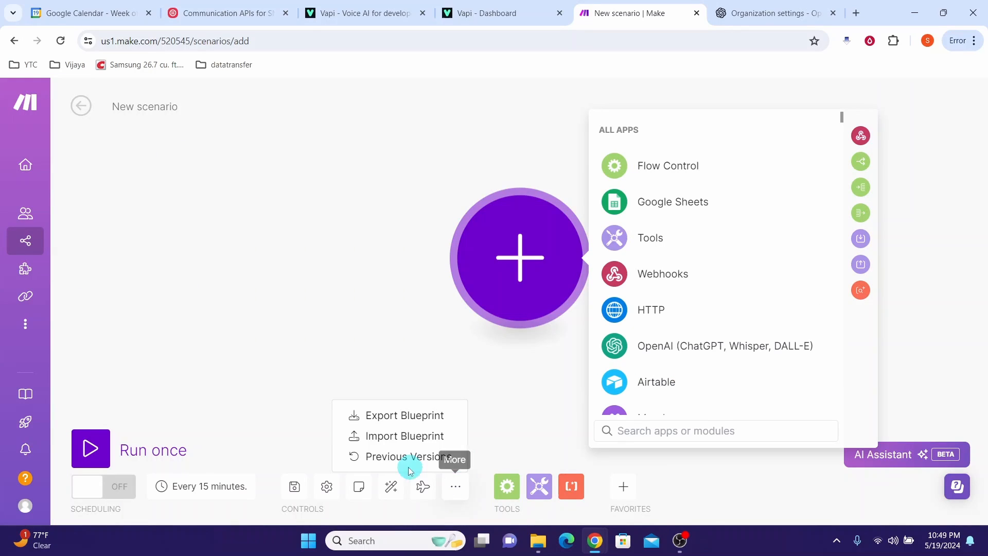
click(375, 441)
click(402, 314)
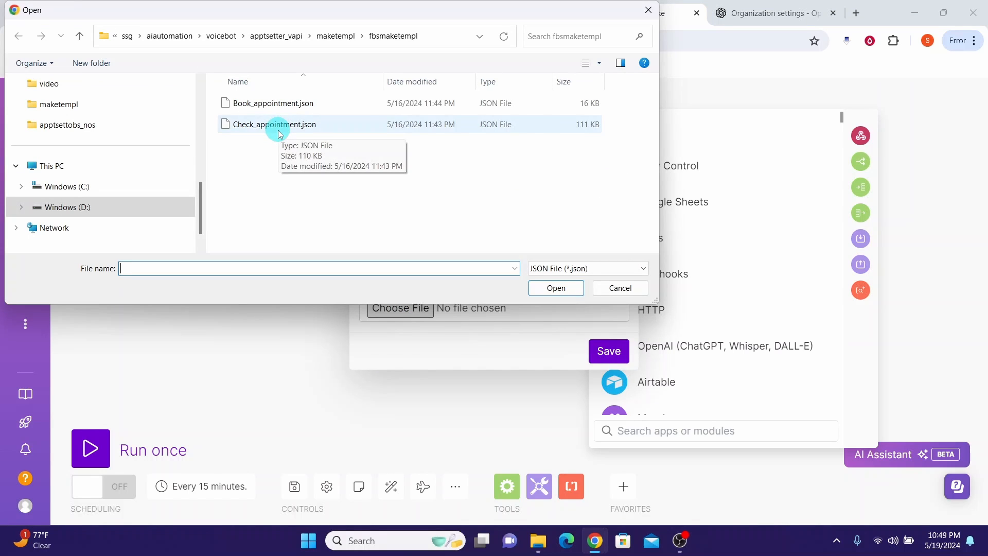
click(280, 134)
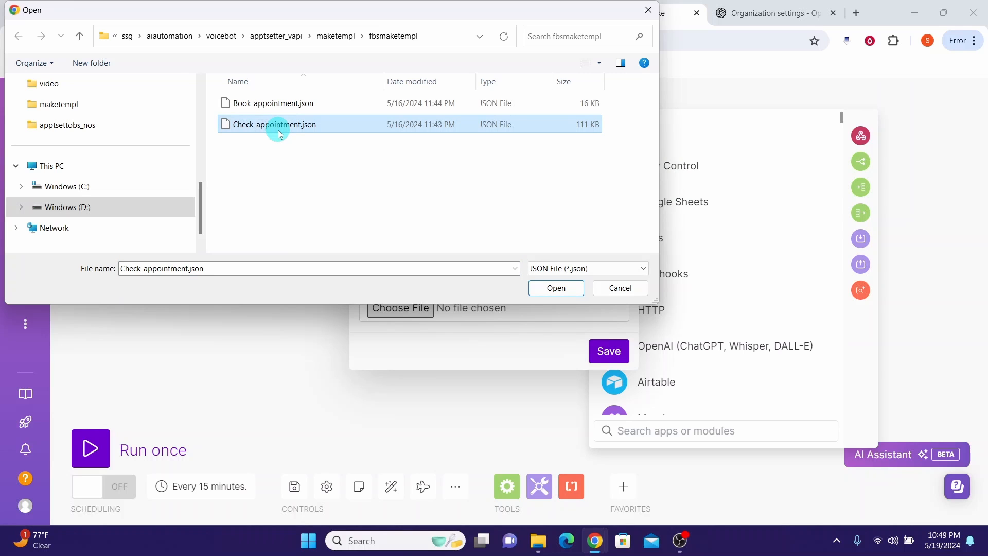
click(556, 288)
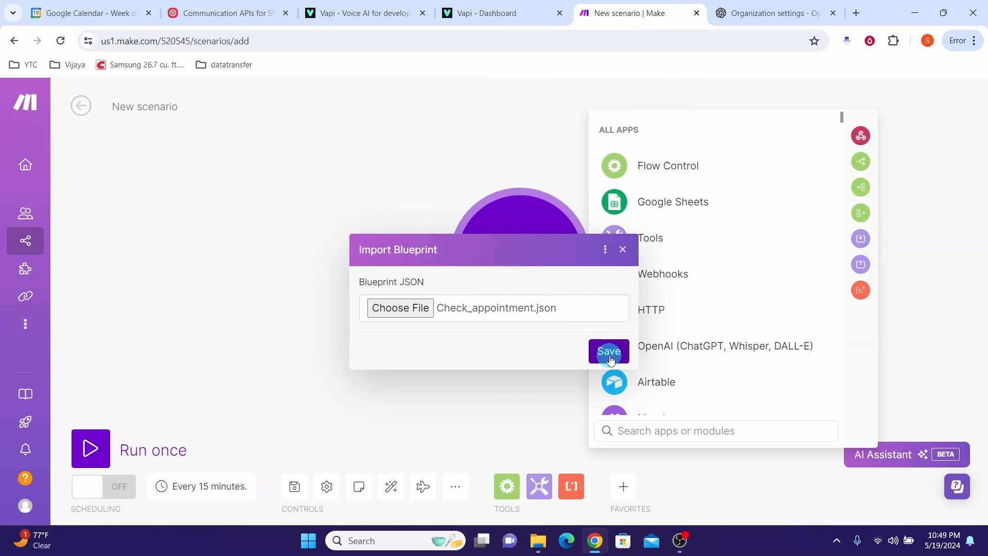
click(609, 354)
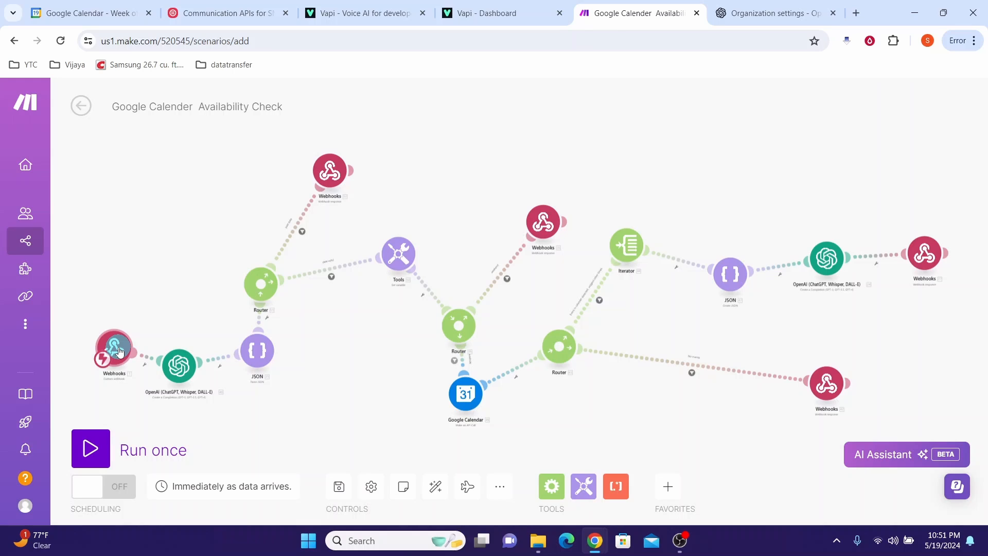
- Create a webhook named vapi_availabletime_check1 for the scenario's trigger module
click(119, 352)
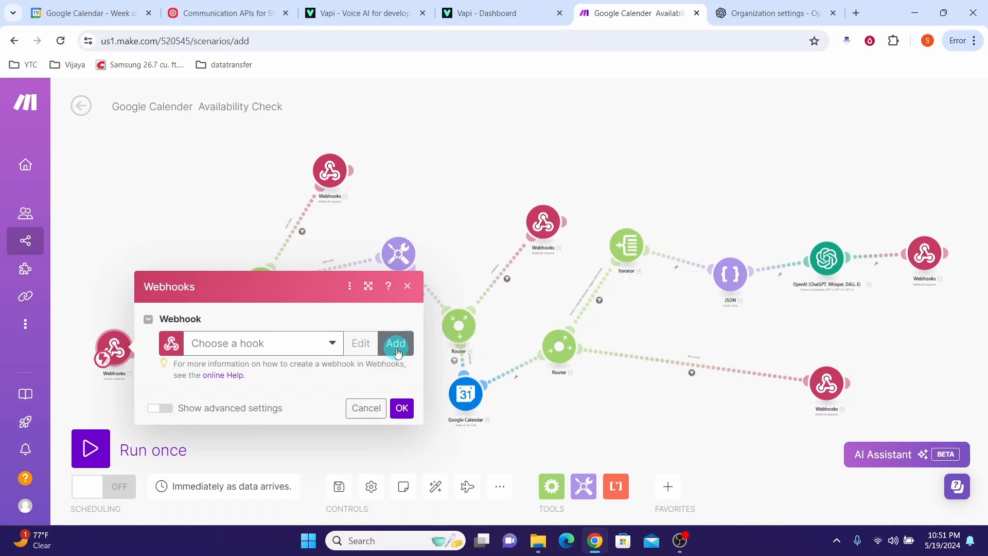
click(396, 344)
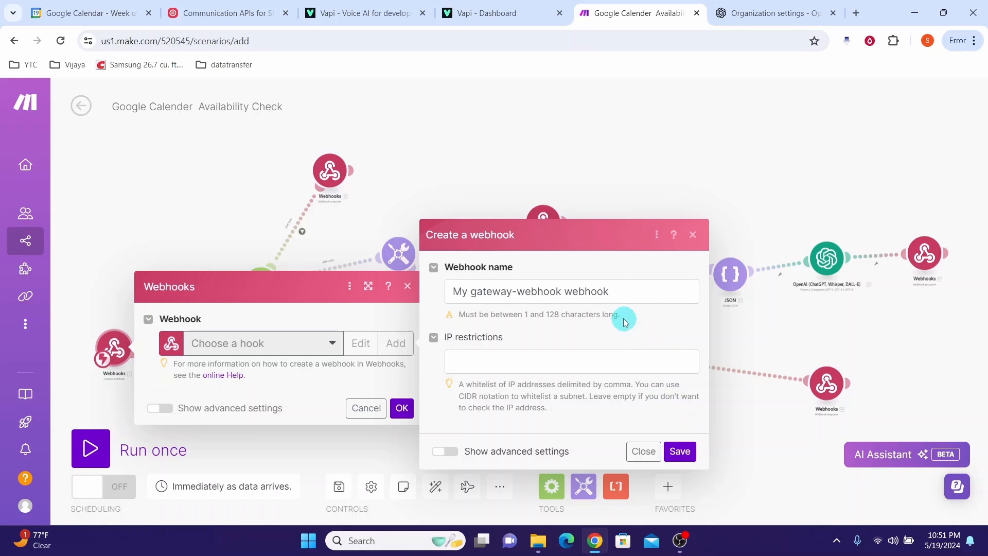
click(627, 296)
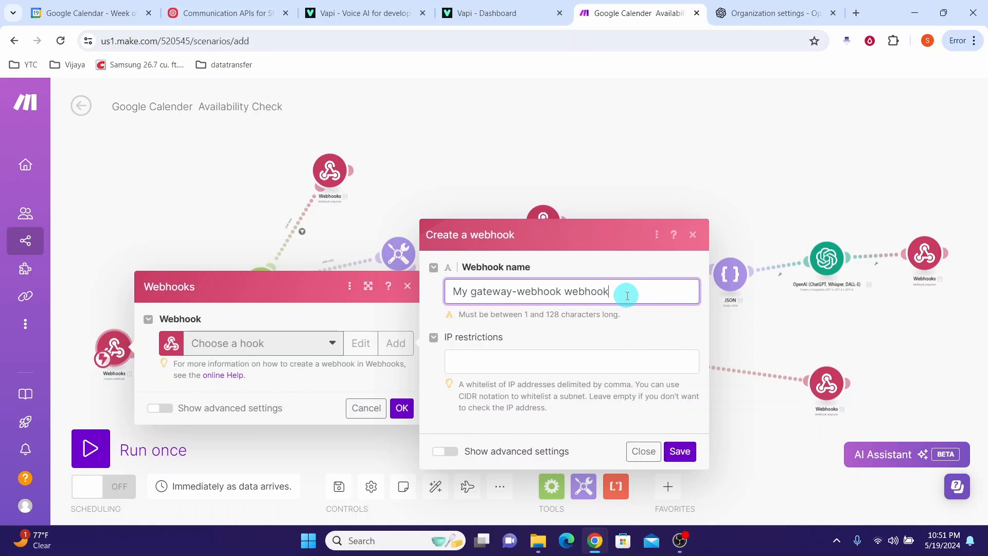
key(ctrl+a)
text(vapi_availabletime_check1)
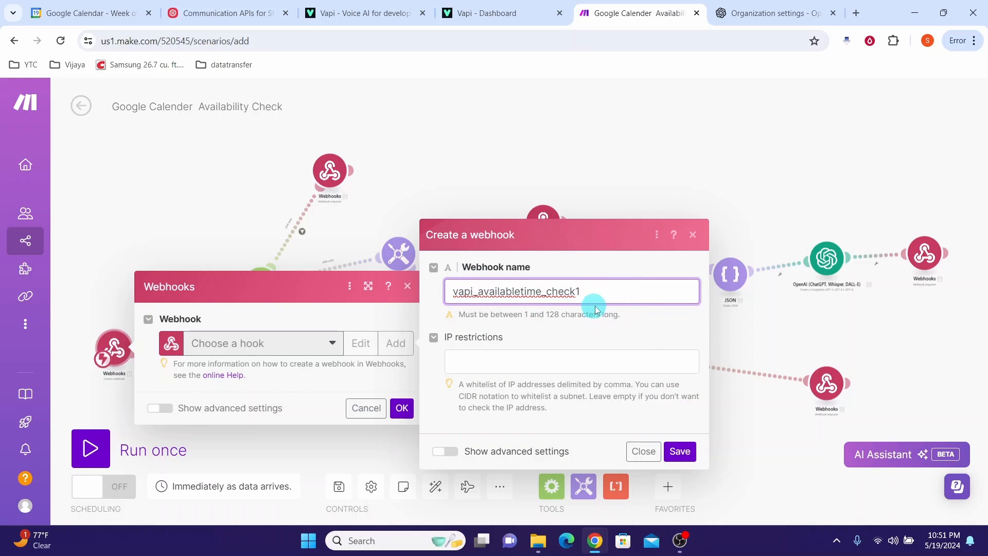
click(679, 451)
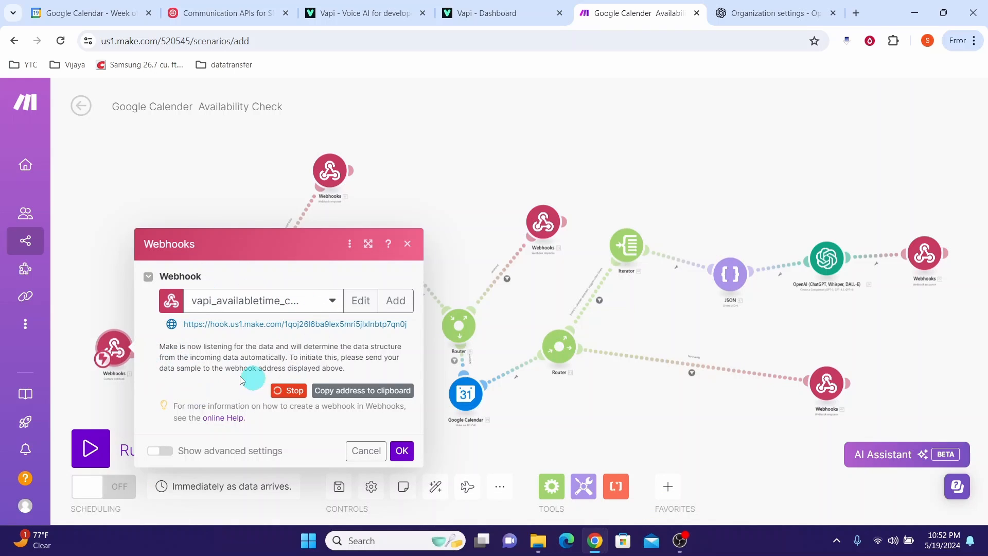
- Copy the webhook address, switch to Vapi, set it as the check_availability function's server URL and publish the assistant
click(344, 396)
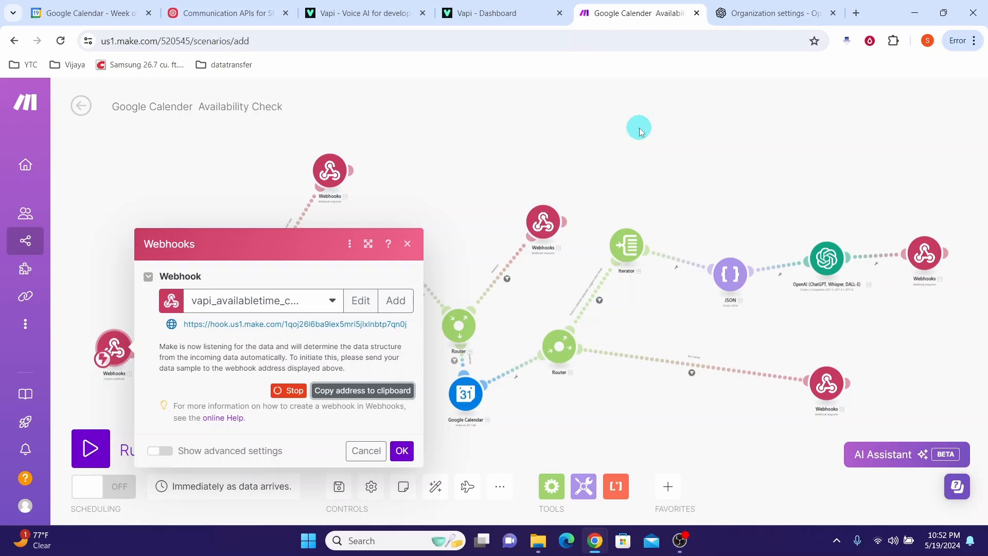
click(474, 16)
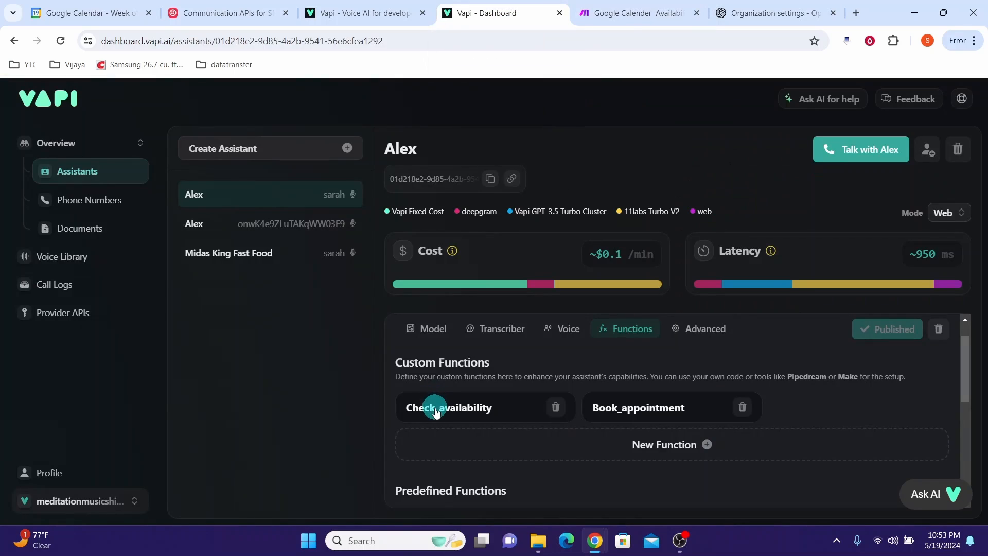
click(435, 412)
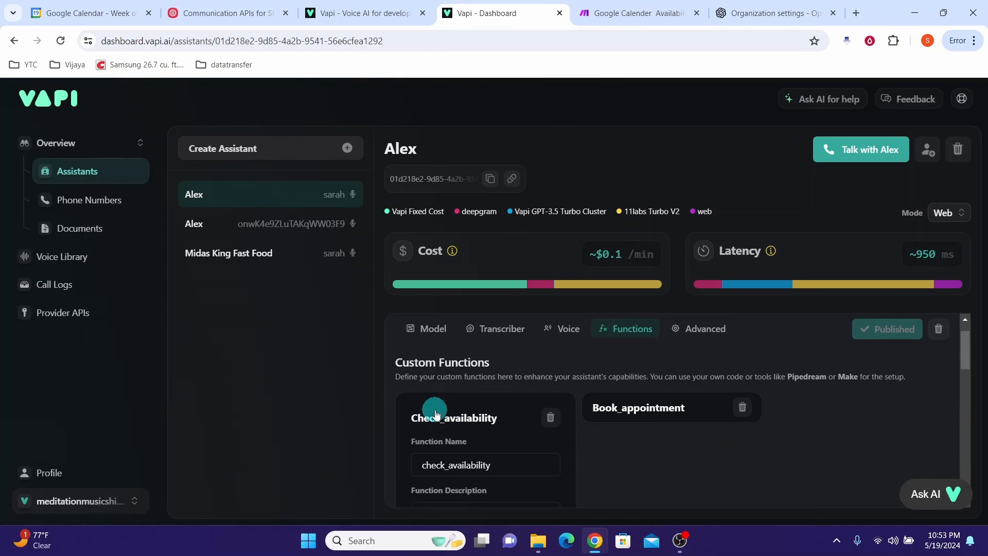
drag(966, 361, 968, 402)
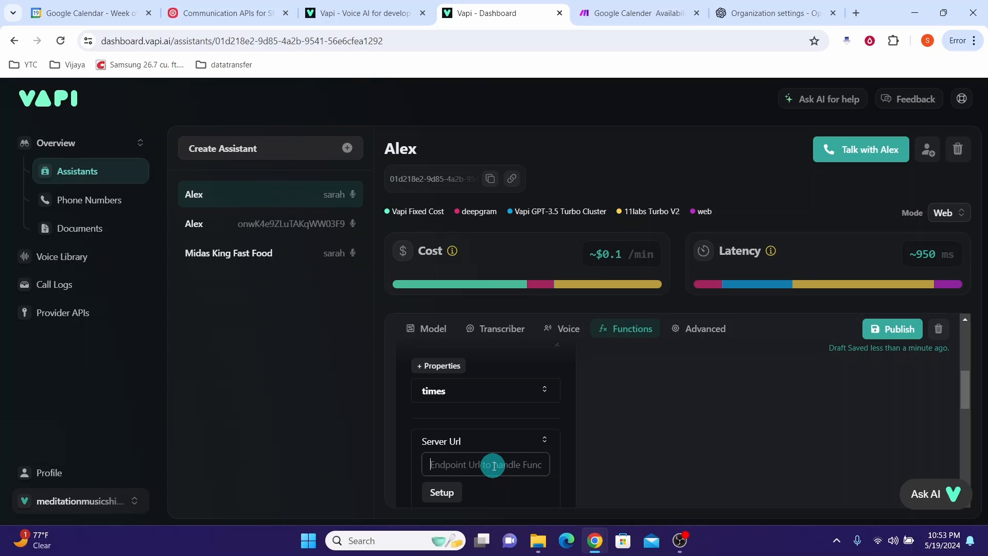
key(ctrl+v)
drag(966, 393, 968, 359)
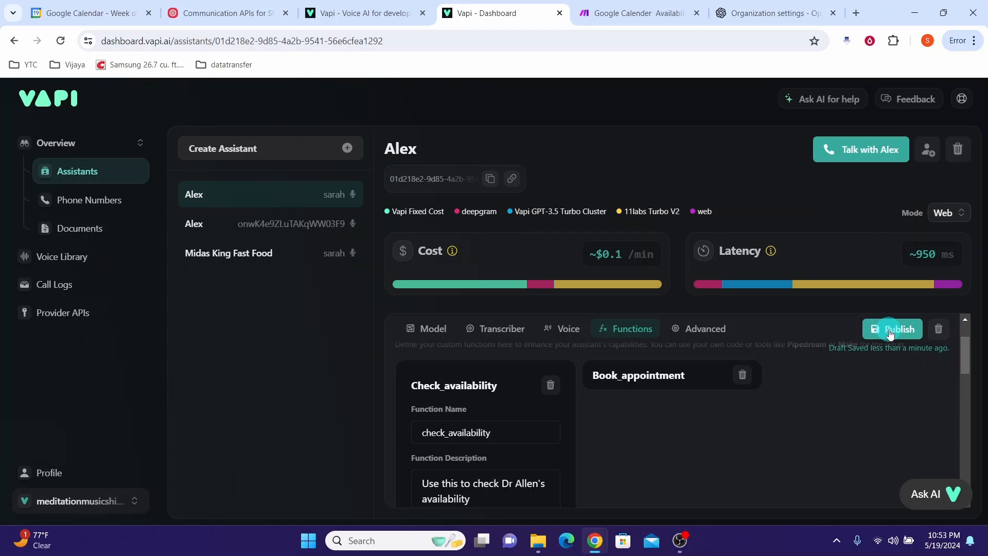
click(882, 327)
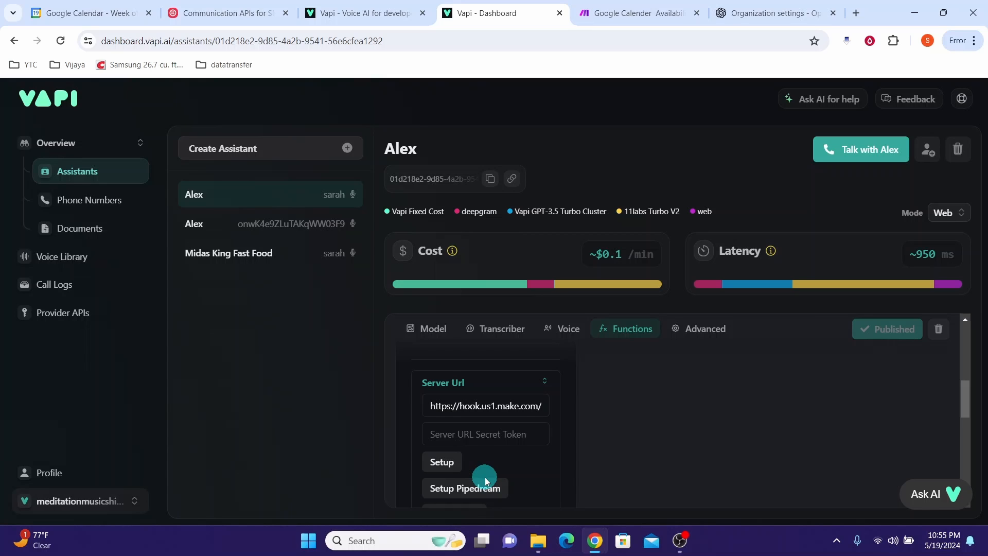
- Test the function's endpoint with a sample payload whose times value is "May 30", and accept the trigger webhook's settings in Make
click(443, 462)
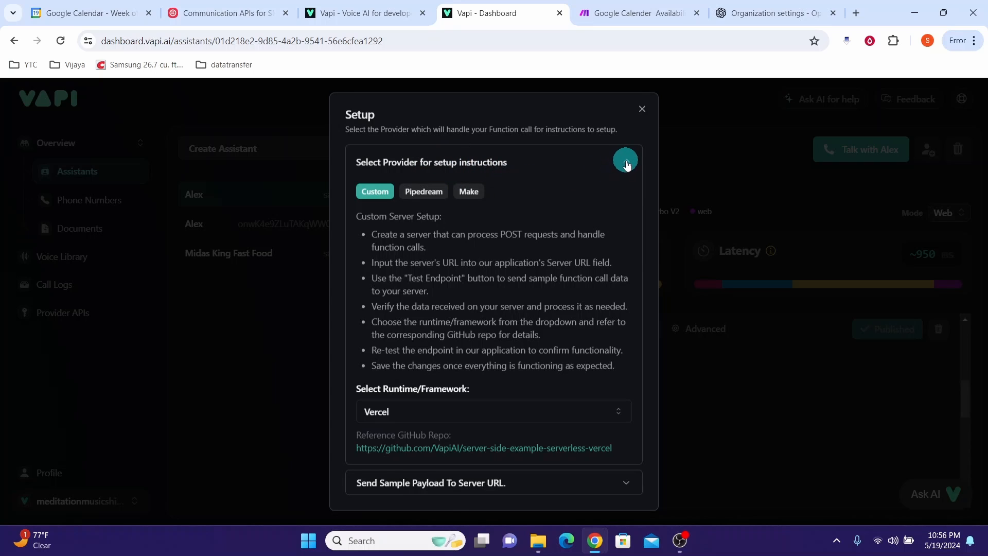
click(626, 164)
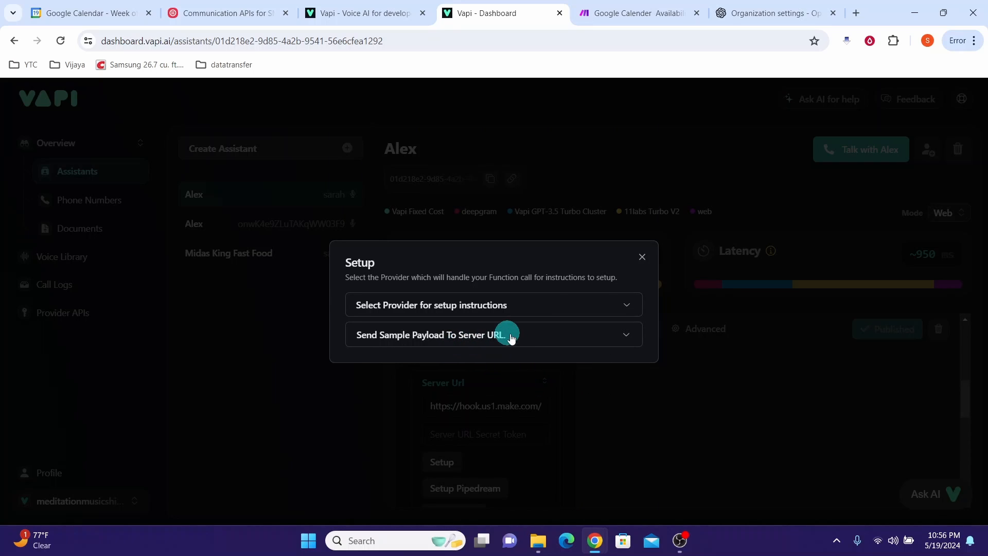
click(622, 335)
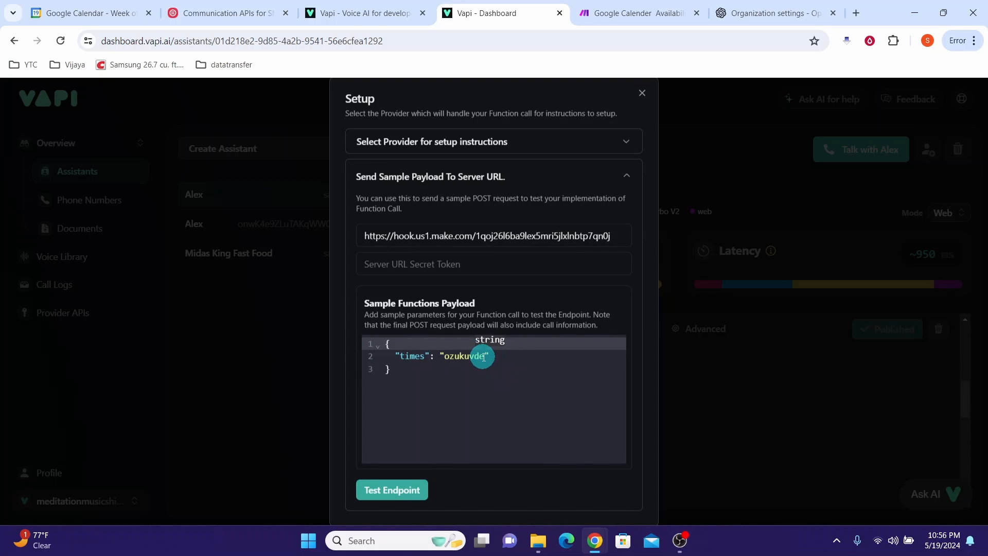
click(484, 356)
key(BackSpace)
key(BackSpace)
key(BackSpace)
key(BackSpace)
key(BackSpace)
key(BackSpace)
key(BackSpace)
key(BackSpace)
text(Ma)
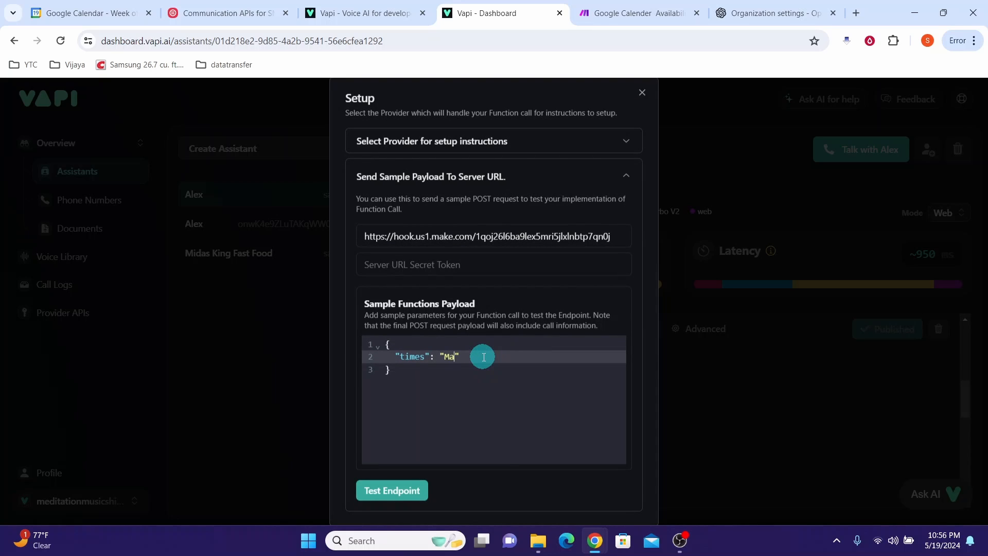
text(y 30)
click(376, 495)
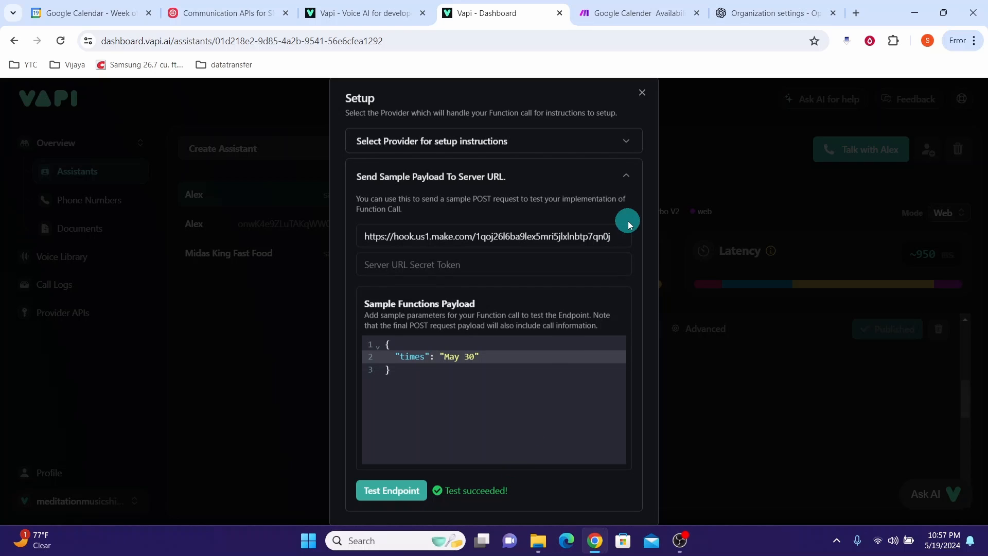
key(ctrl+Tab)
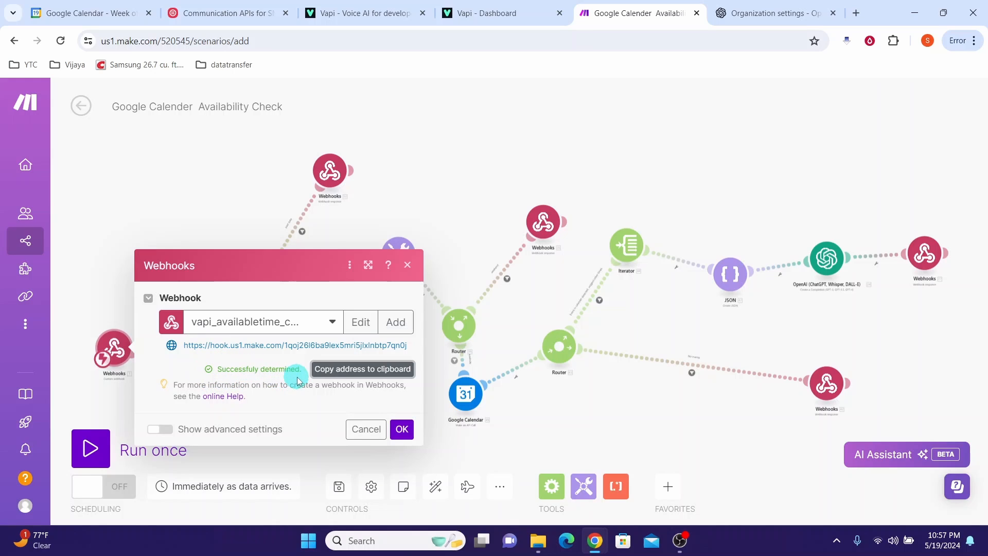
click(402, 430)
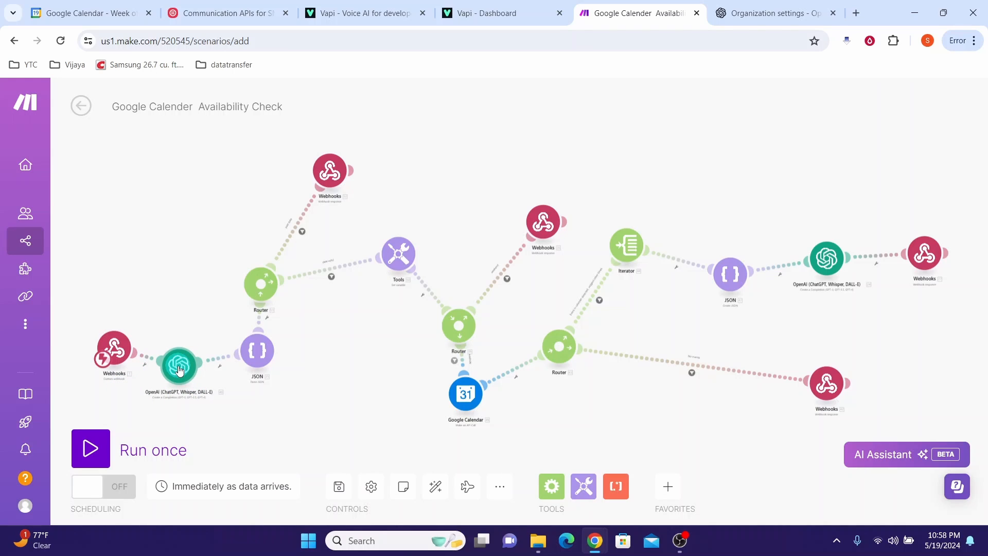
- Examine the first OpenAI module's new-connection form with its API key and organization ID fields, and the module's system and user messages
click(180, 370)
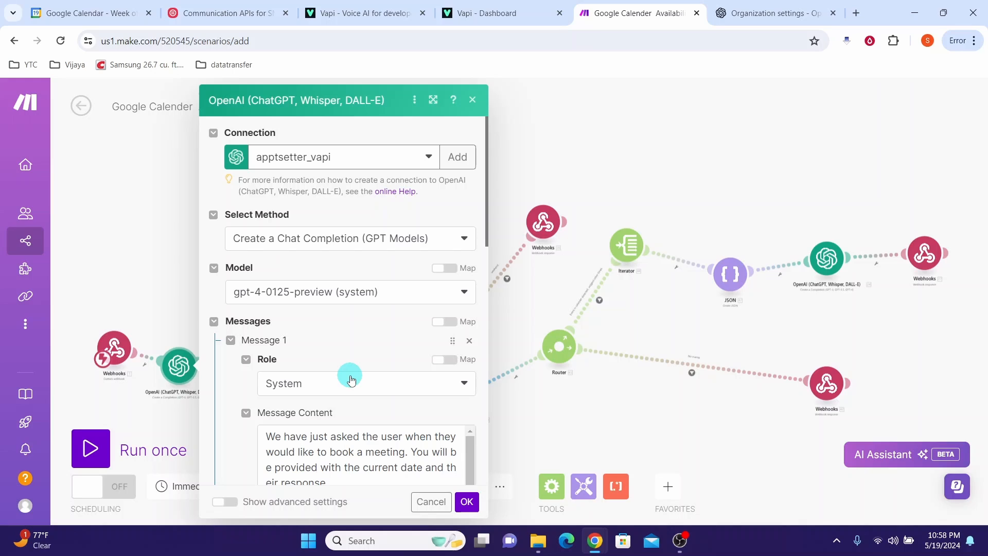
click(460, 159)
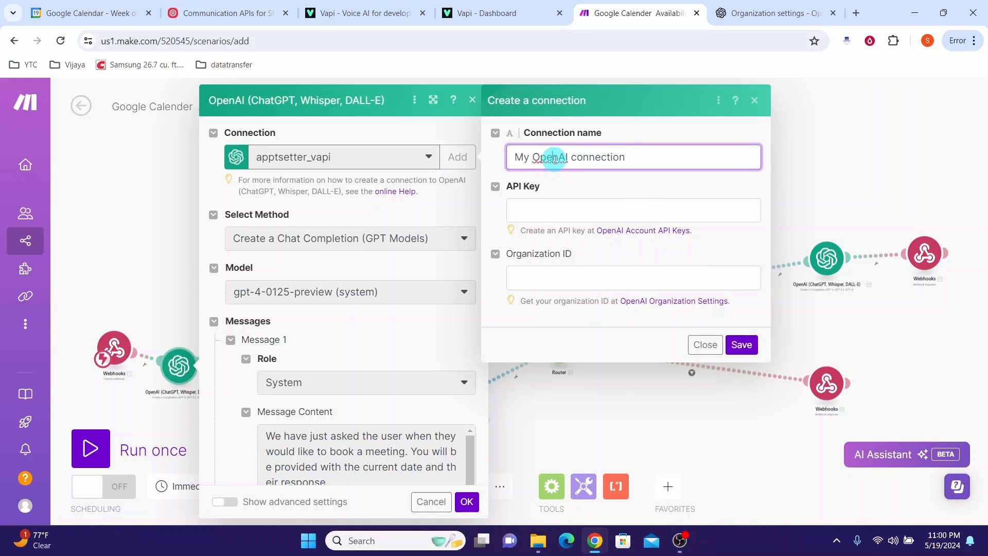
click(544, 212)
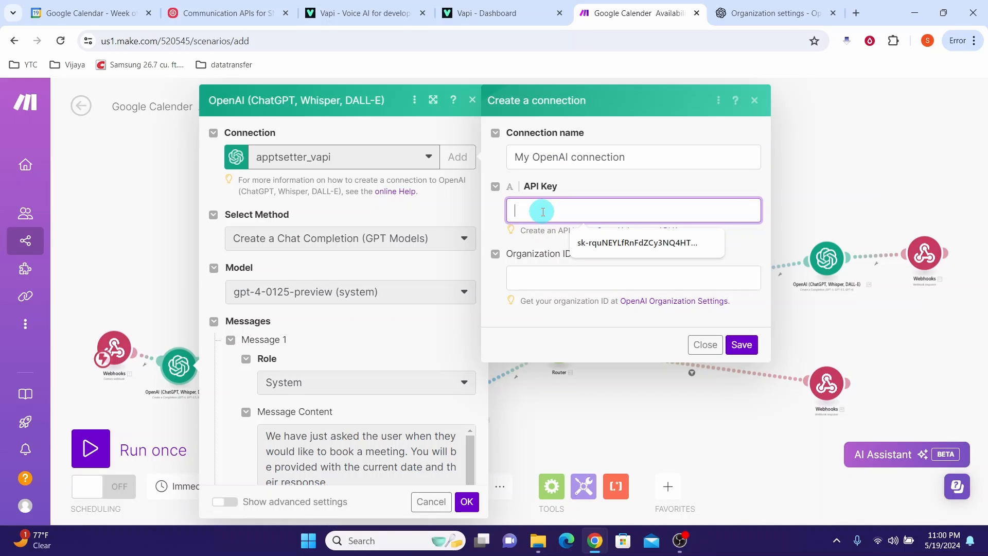
click(532, 280)
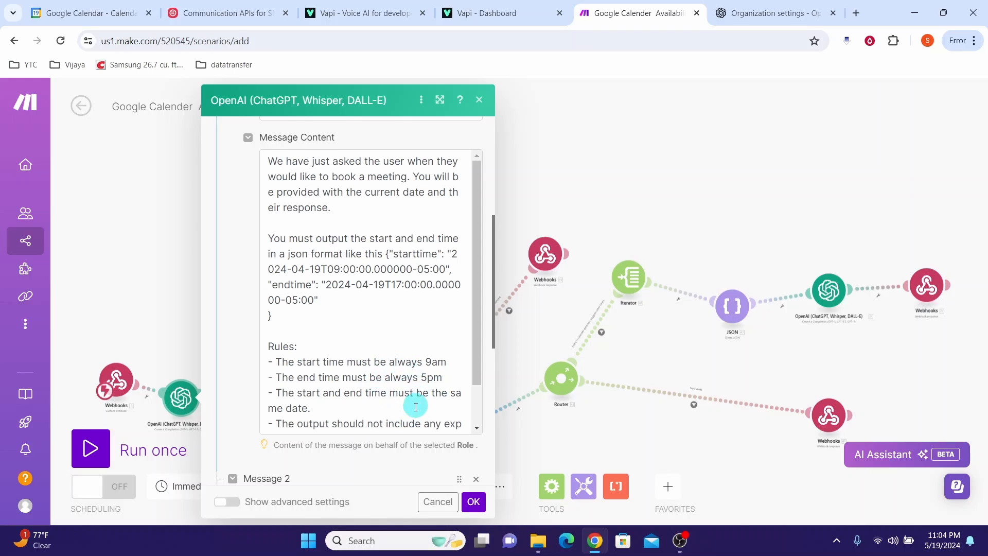
scroll(393, 406, down, 6)
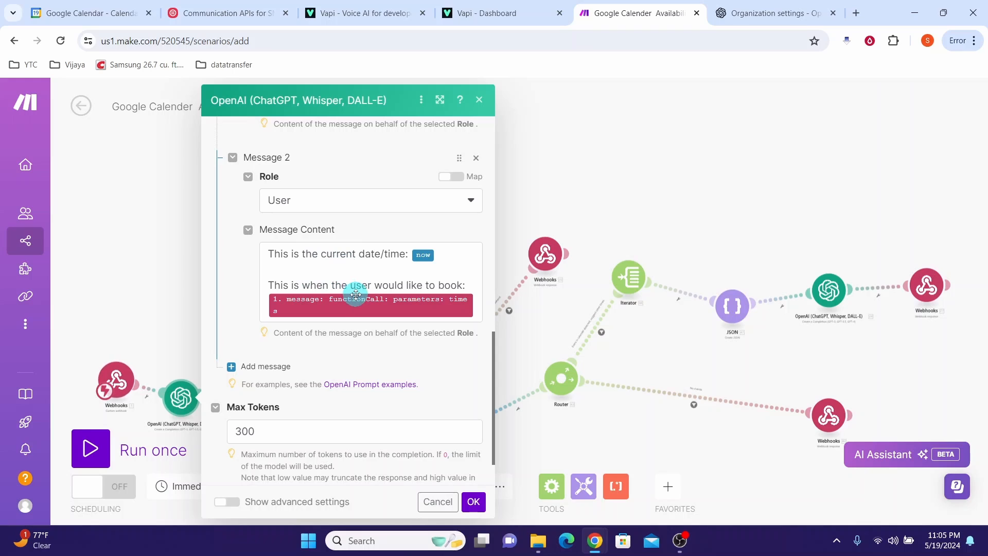
click(179, 394)
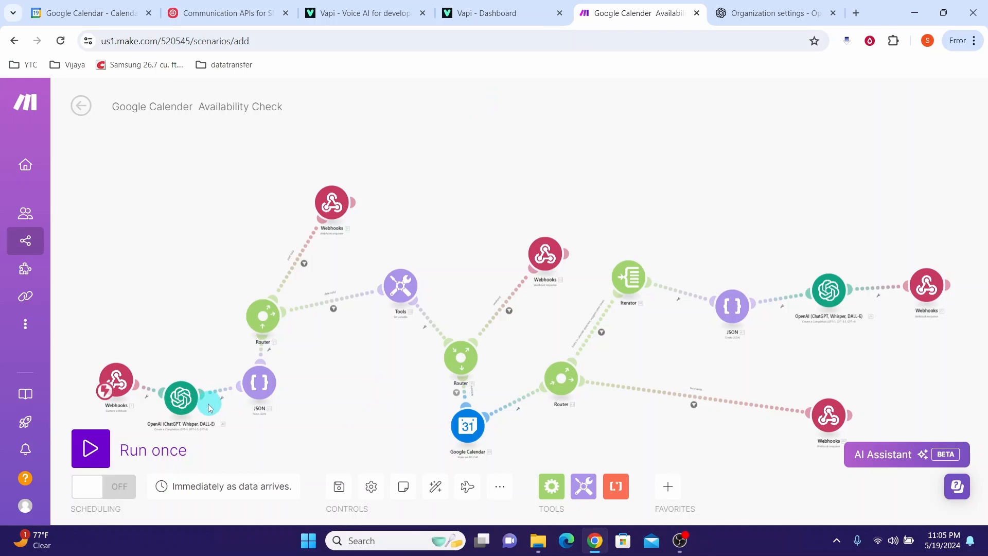
- Examine the first JSON module's new data structure form and the starttime and endtime items of its apptsetterstartandend structure
click(262, 384)
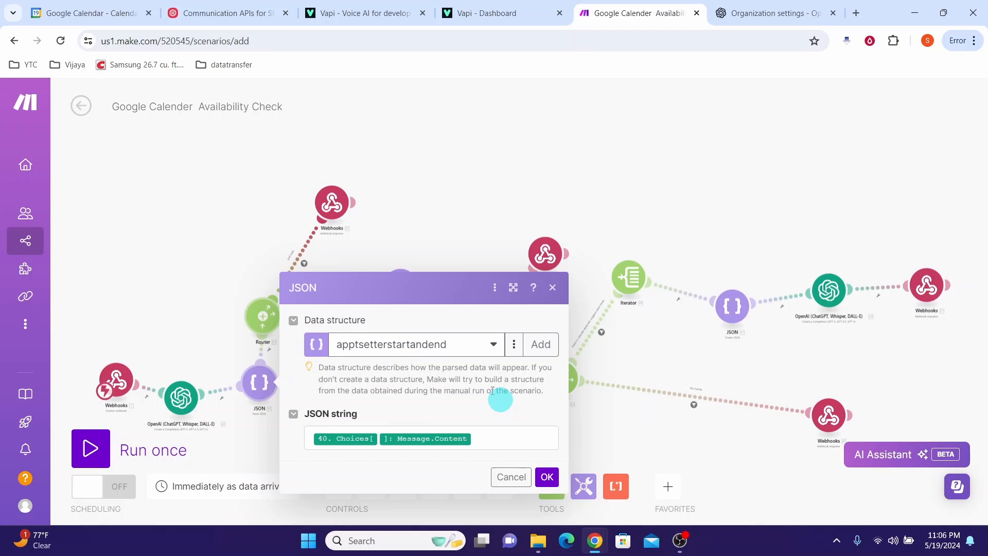
click(542, 345)
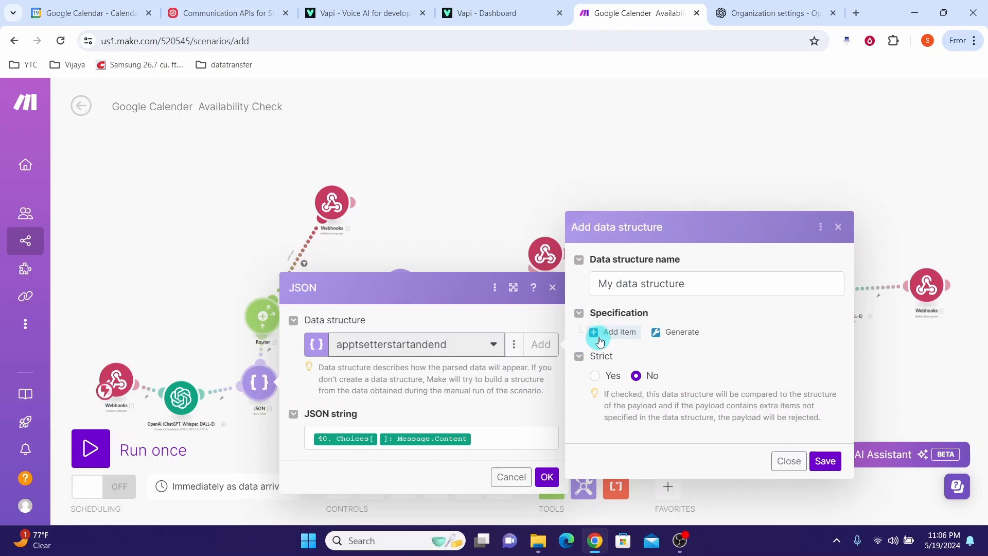
click(596, 337)
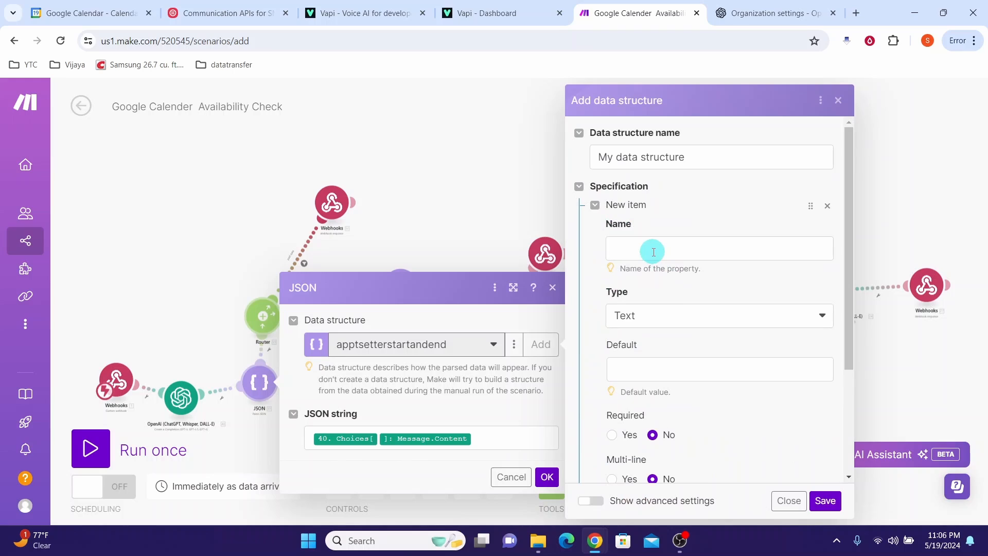
click(654, 251)
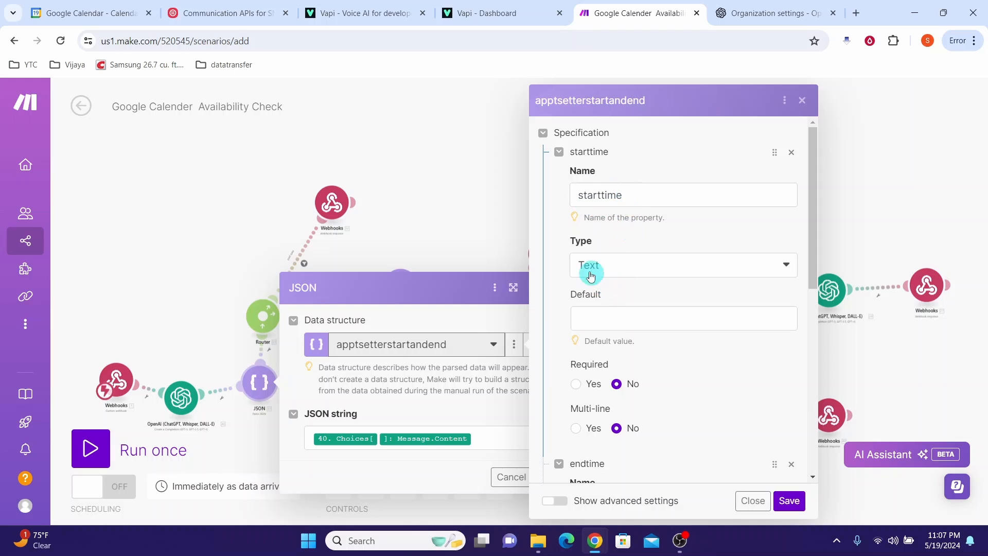
scroll(644, 265, down, 6)
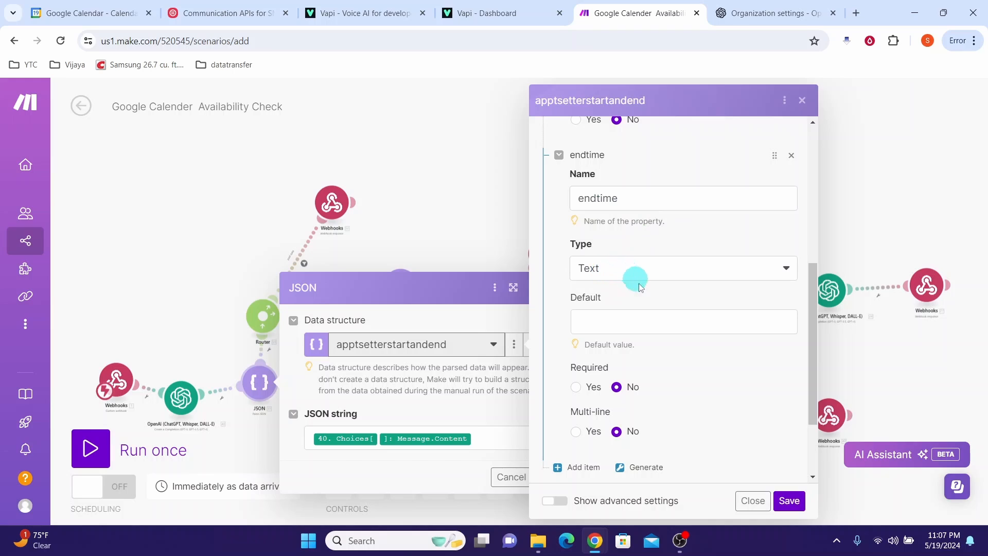
click(271, 294)
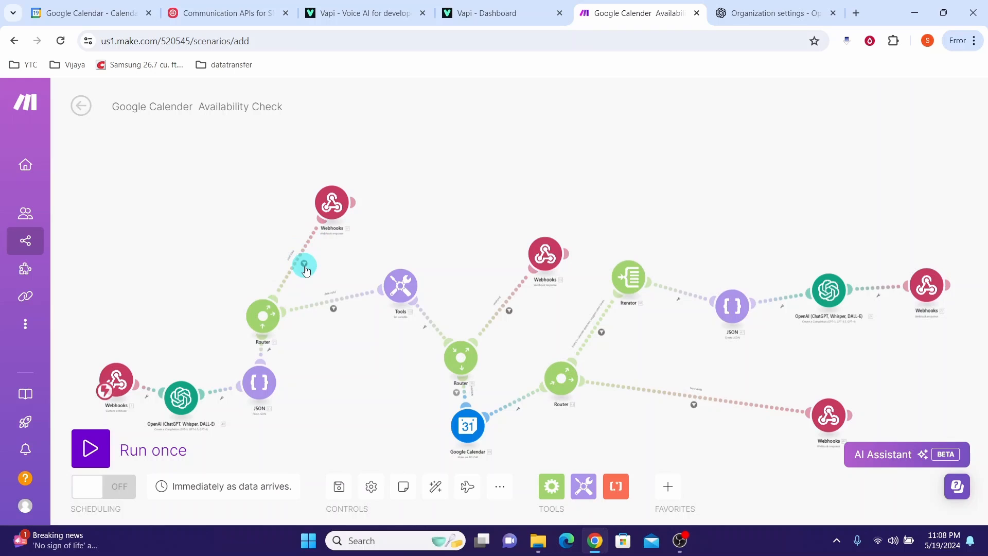
- Review the first router's past date filter, the webhook response on that route, and the date valid filter
click(305, 266)
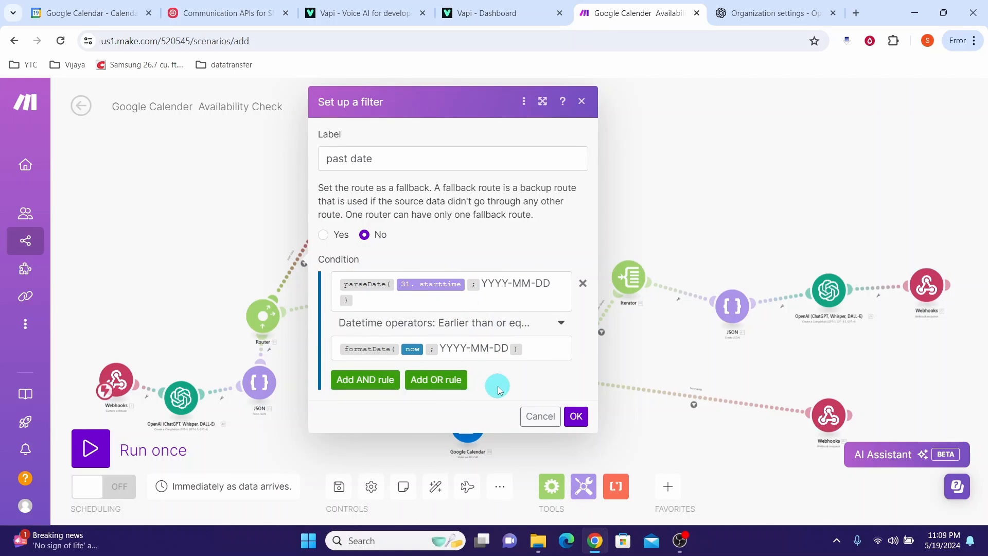
key(Escape)
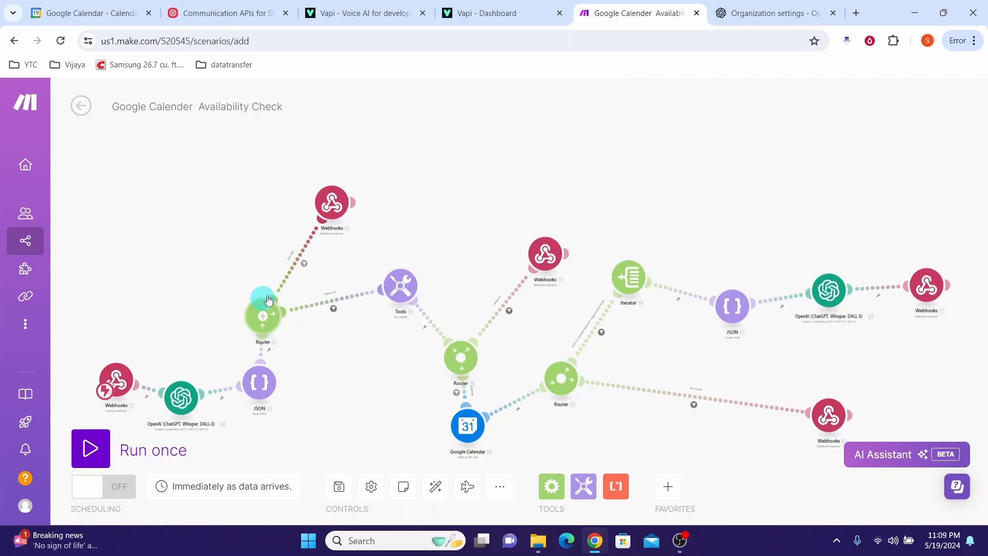
click(332, 202)
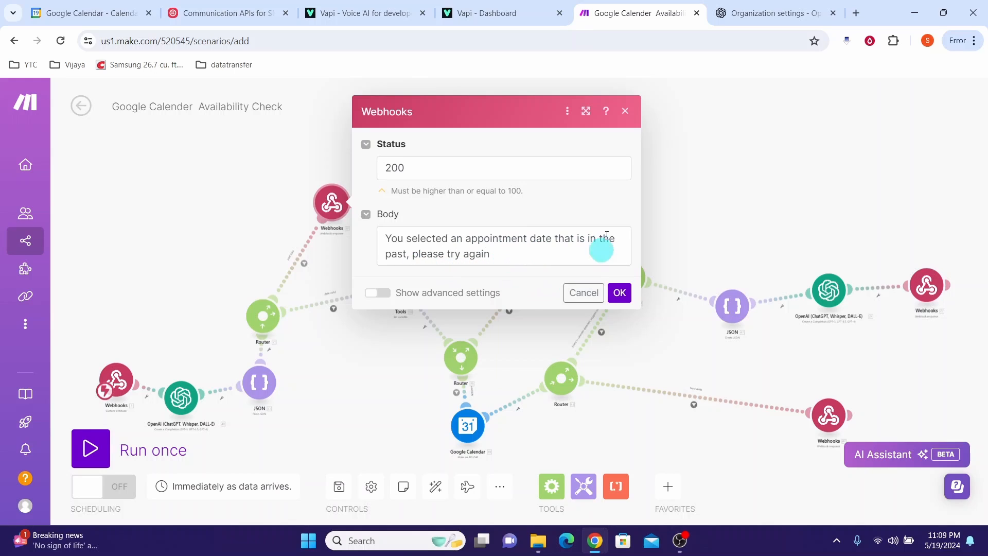
click(625, 111)
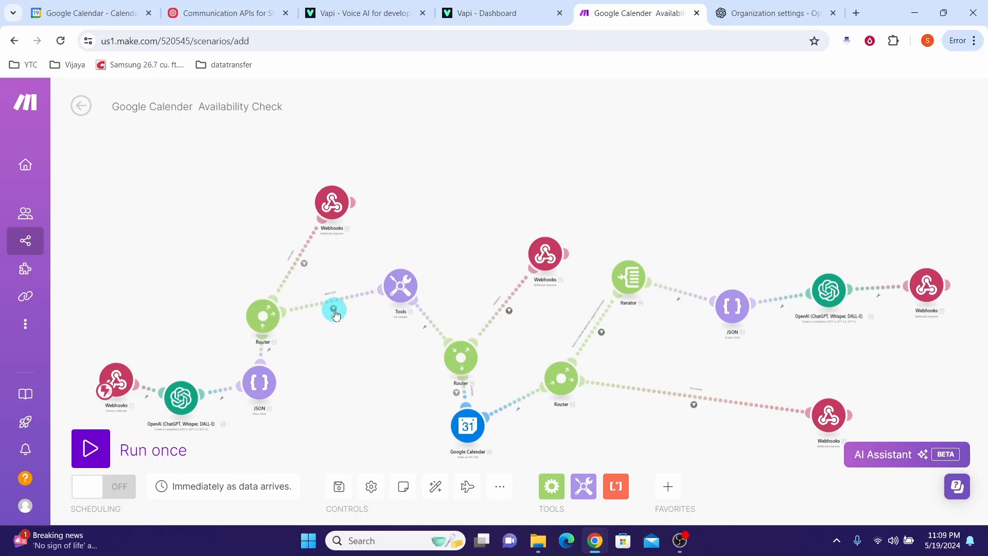
click(335, 310)
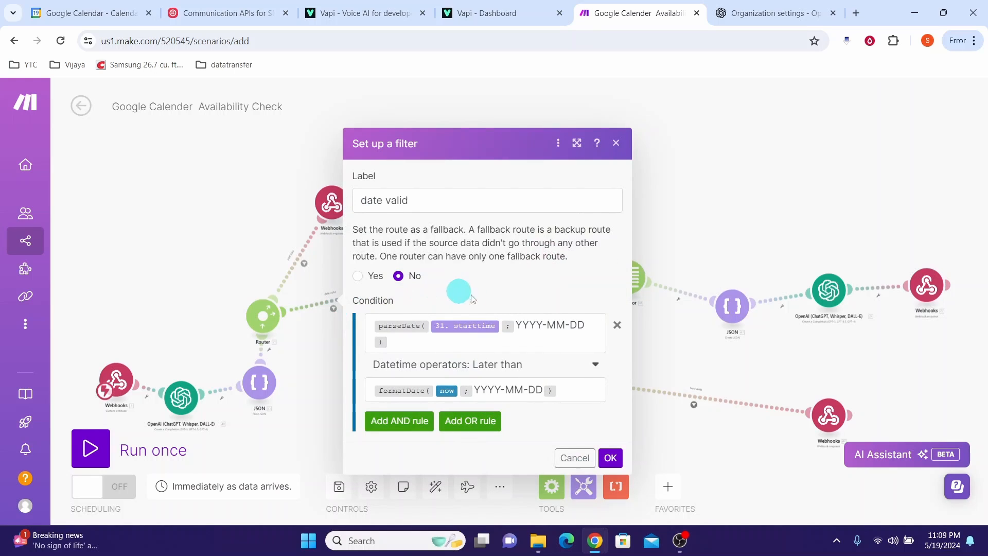
- Close the date valid filter and review the Tools module's day_of_week variable, its lifetime and its formatDate value
click(321, 353)
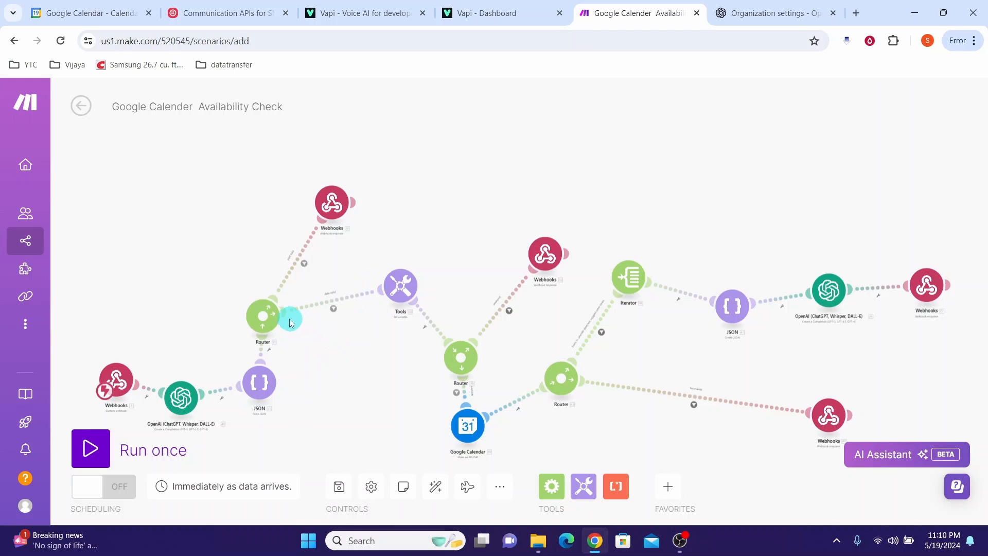
click(404, 292)
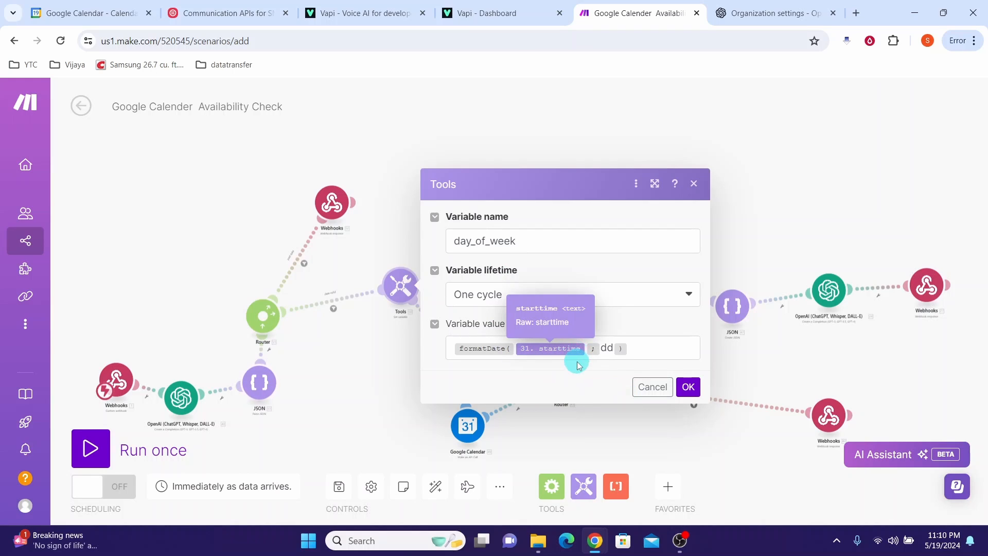
click(649, 385)
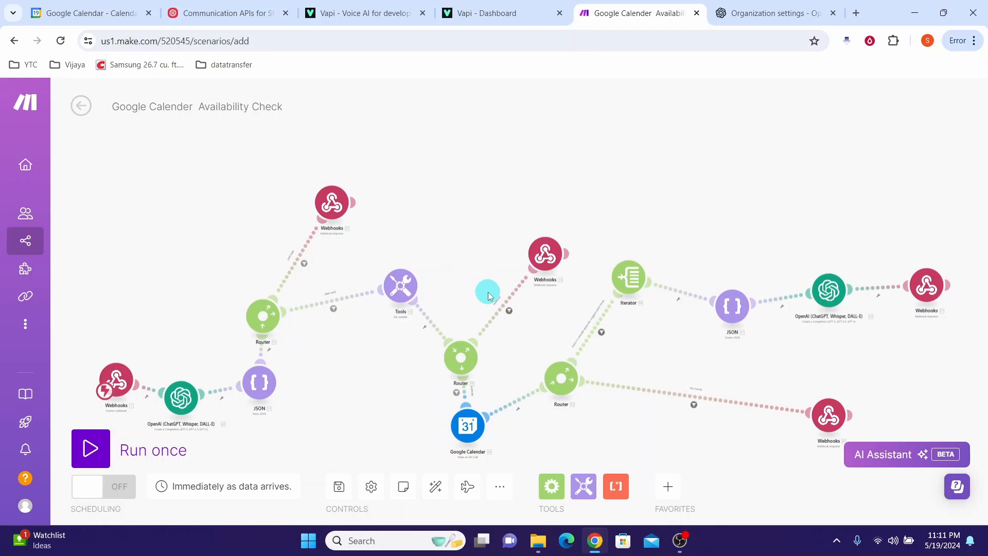
- Review the second router's weekend filter, the webhook response on that route, and the weekday filter
click(507, 311)
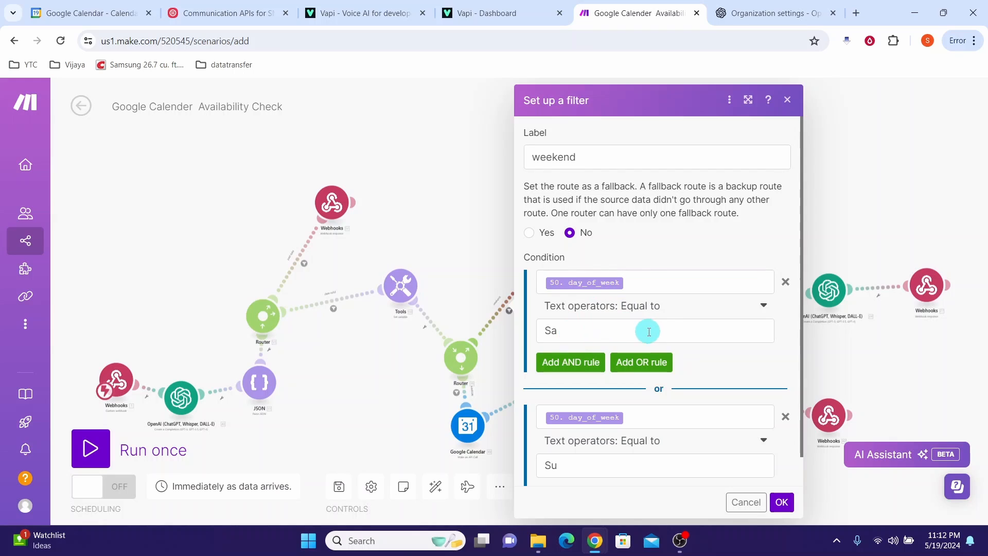
click(788, 100)
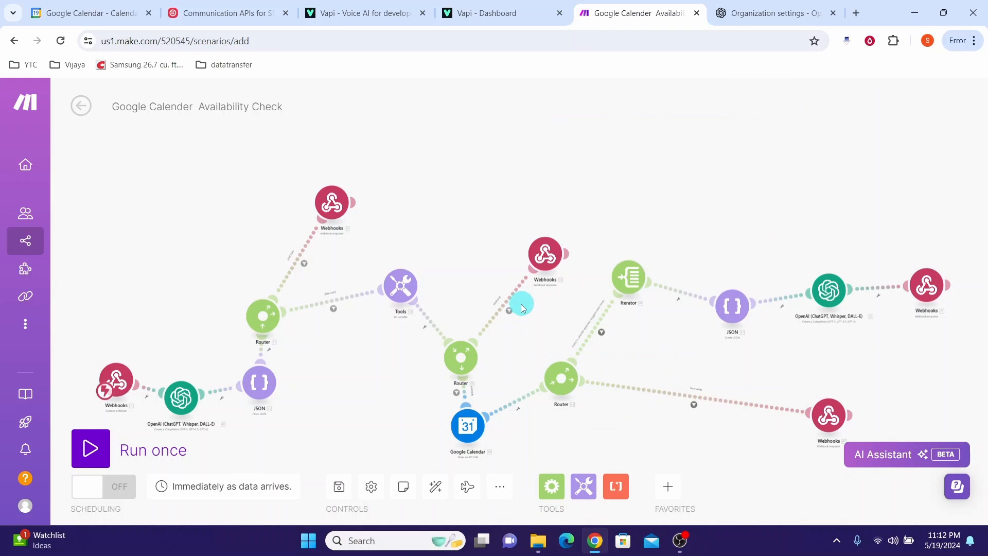
click(541, 263)
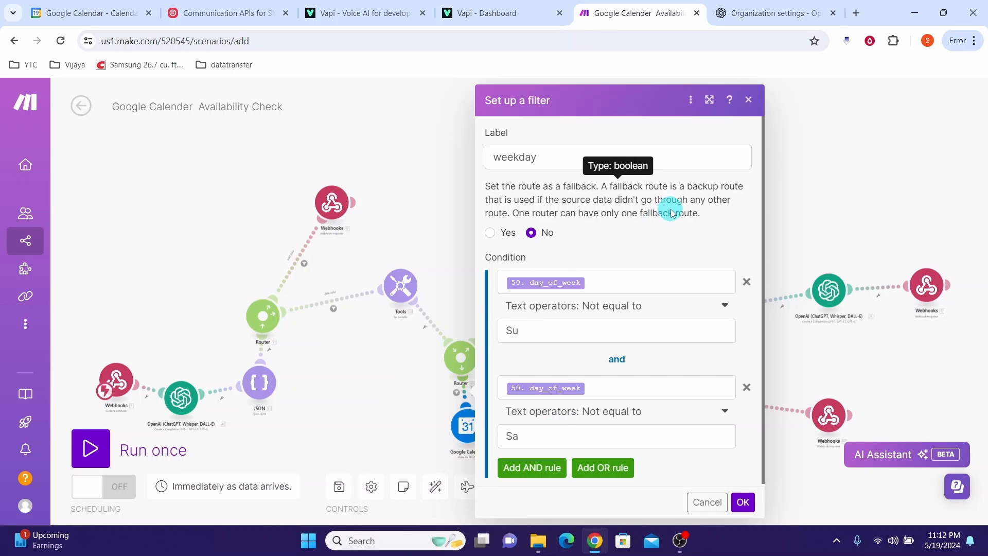
click(750, 101)
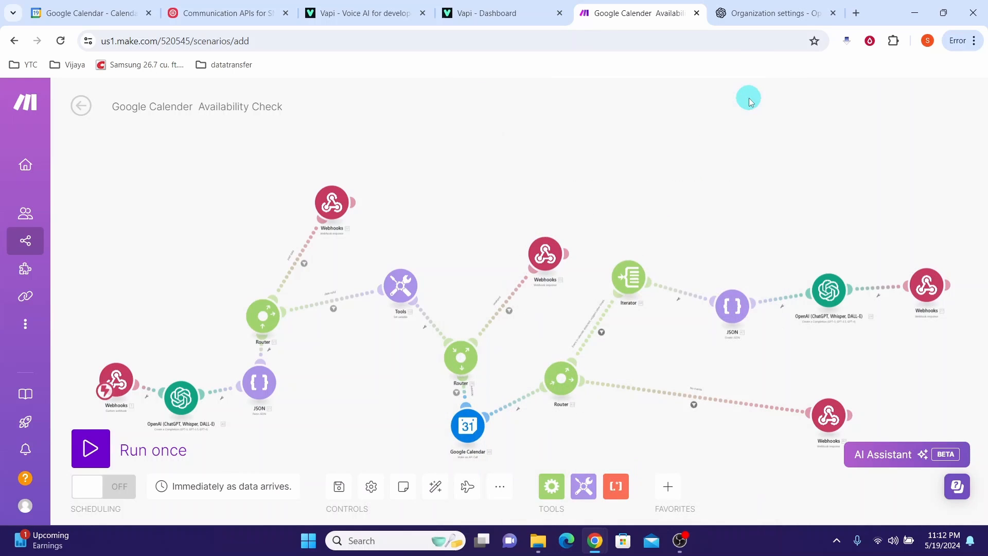
- Examine the Google Calendar module's connection, freeBusy URL, method, Content-Type header and request body
click(469, 430)
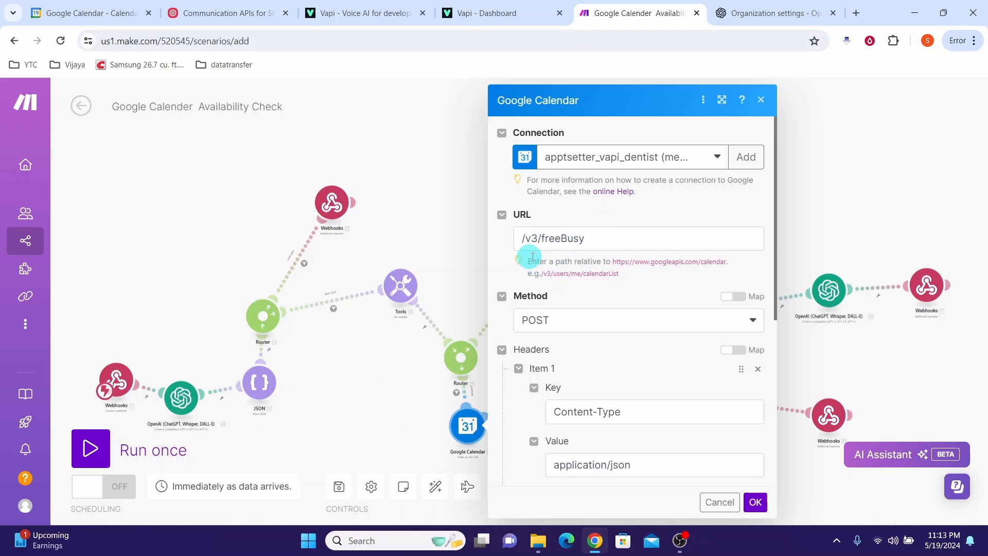
drag(772, 250, 780, 303)
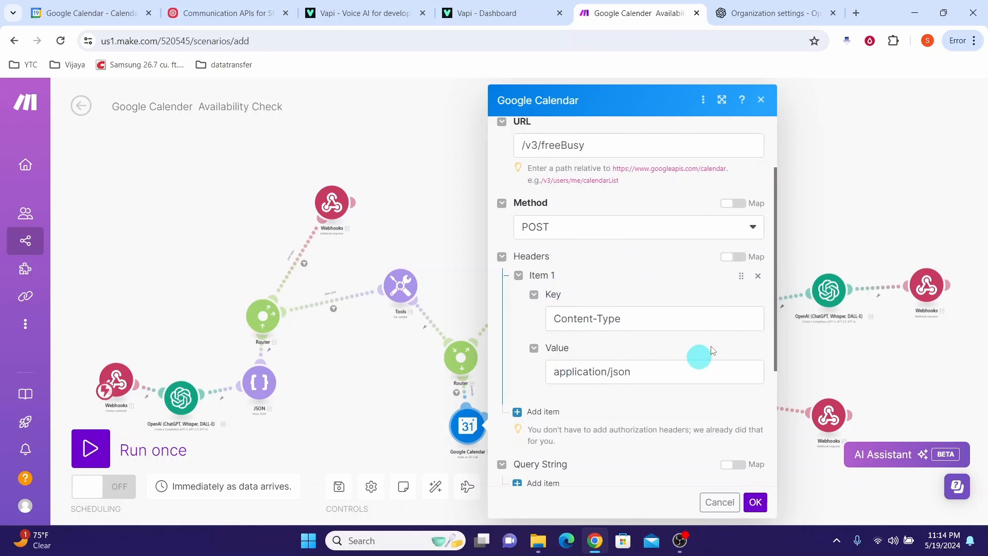
scroll(701, 354, down, 4)
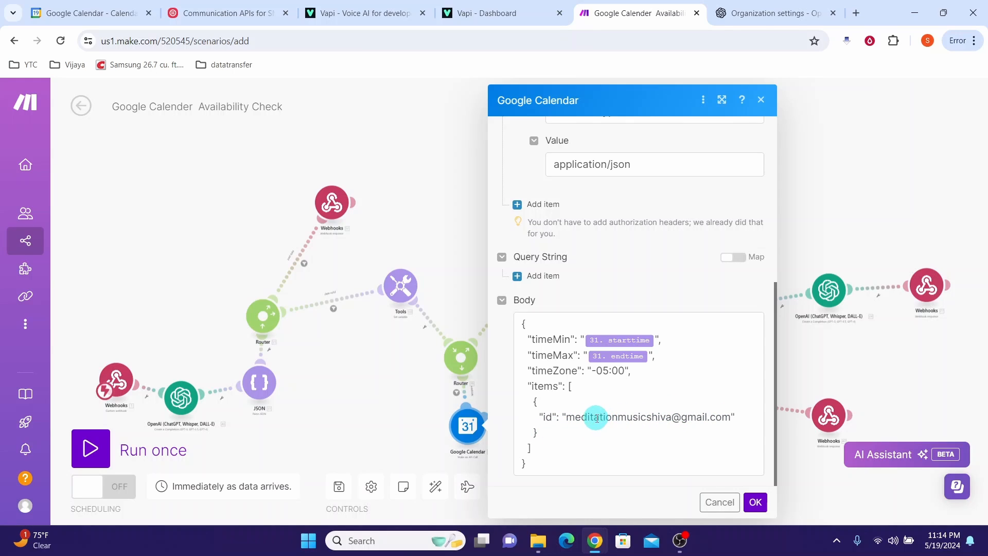
scroll(706, 172, up, 6)
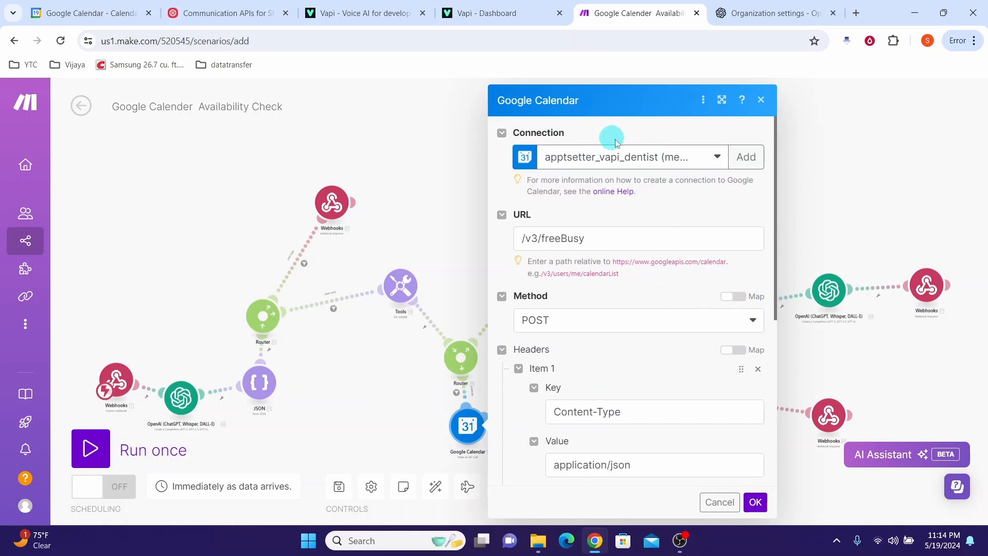
- Look at the Google Calendar module's new-connection form and its Google sign-in, and close the module's settings
click(750, 161)
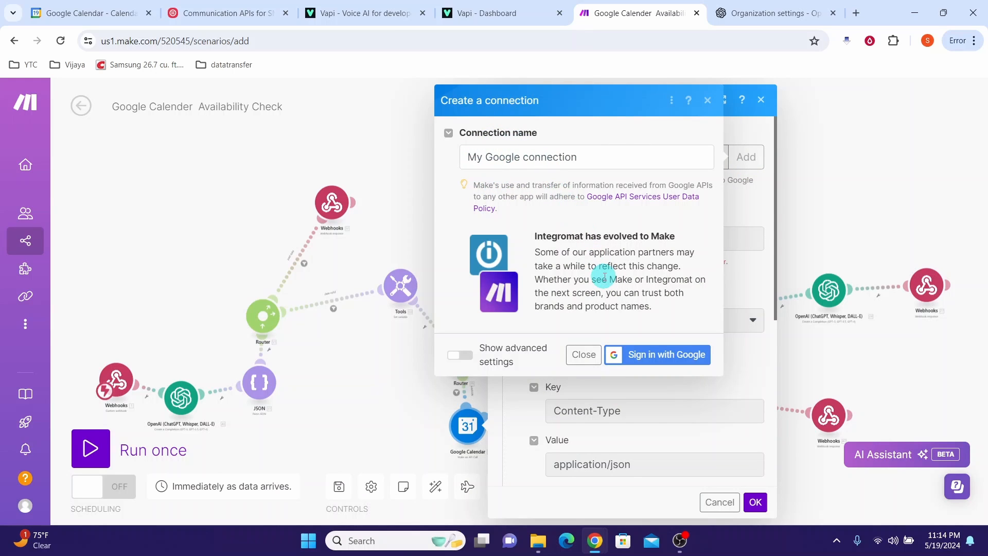
click(663, 353)
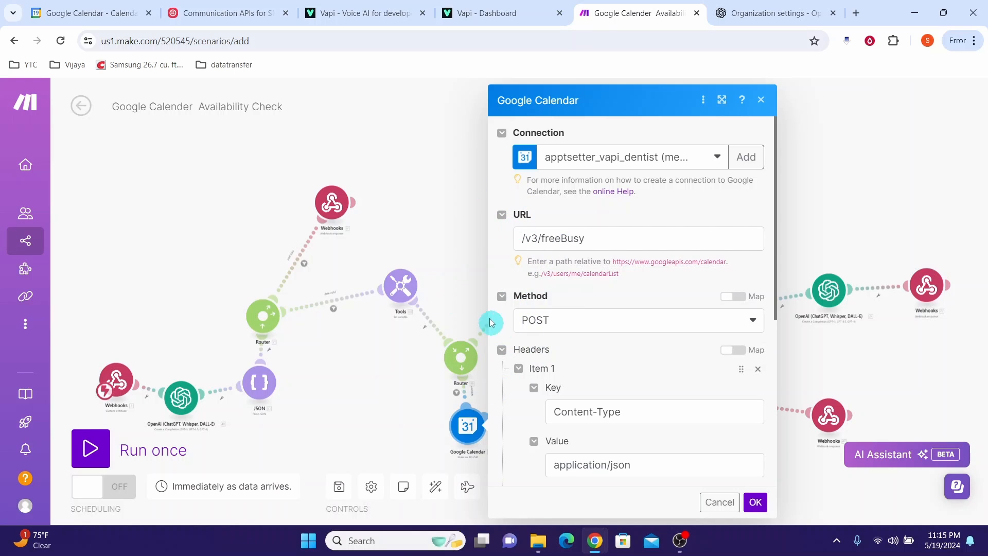
click(489, 300)
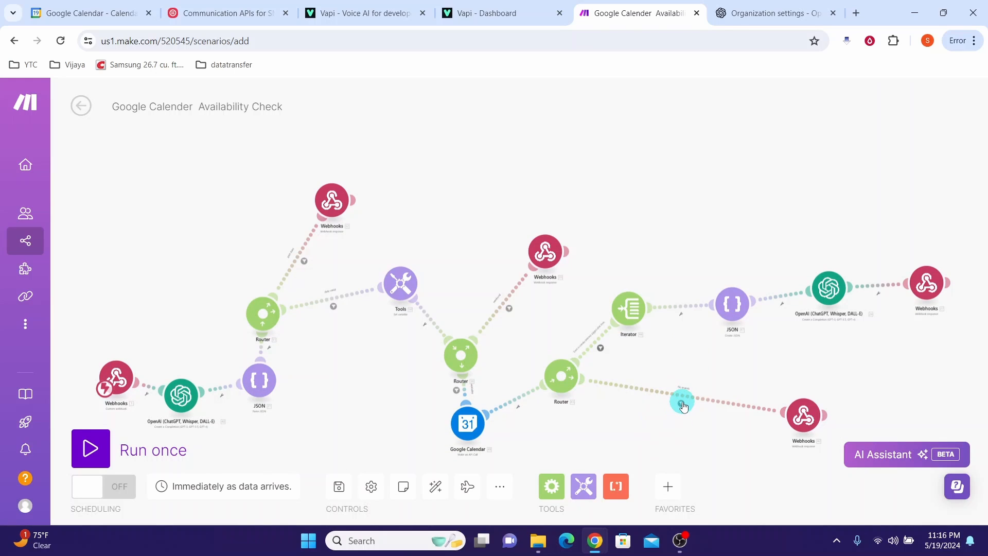
- Review the last router's No events filter and webhook response, plus the other route's filter and Iterator module
click(683, 404)
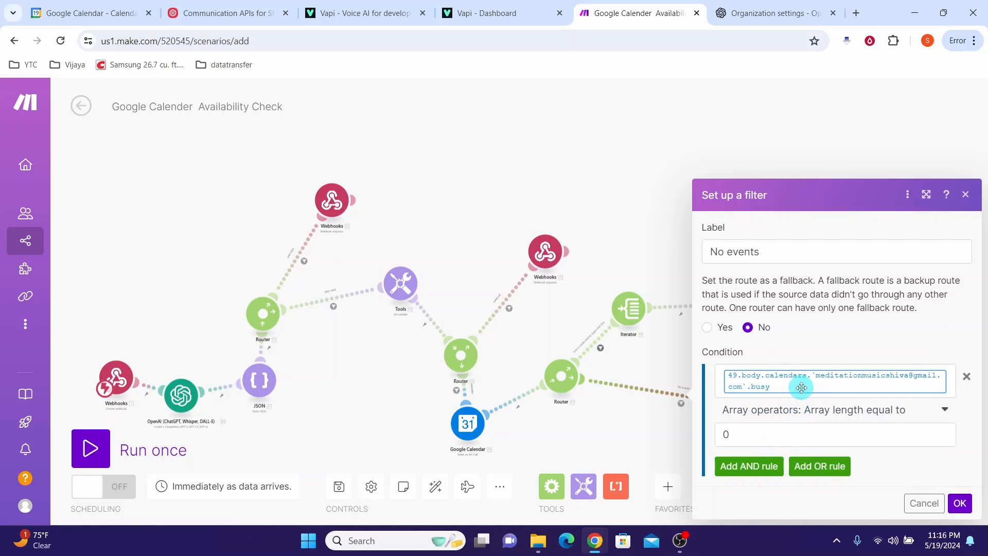
click(685, 449)
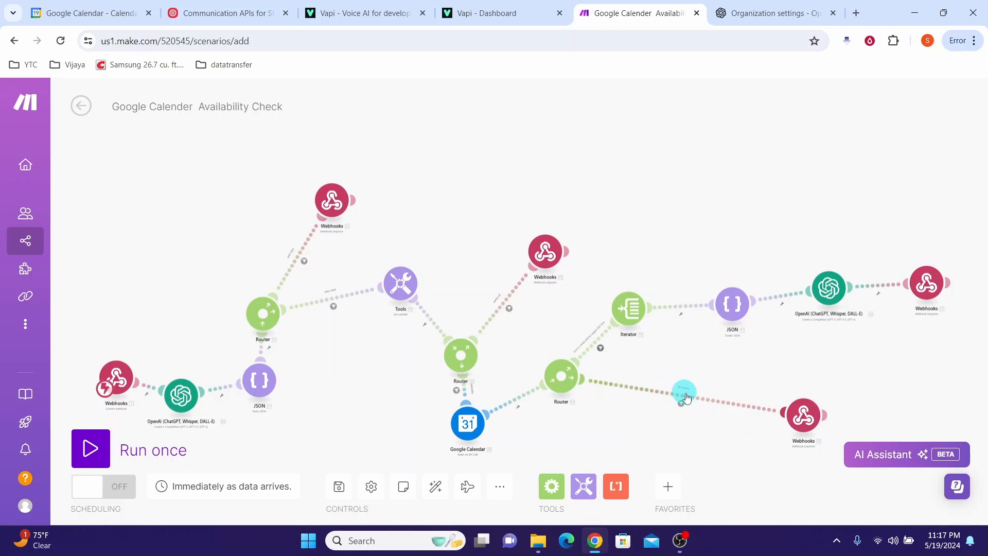
click(801, 416)
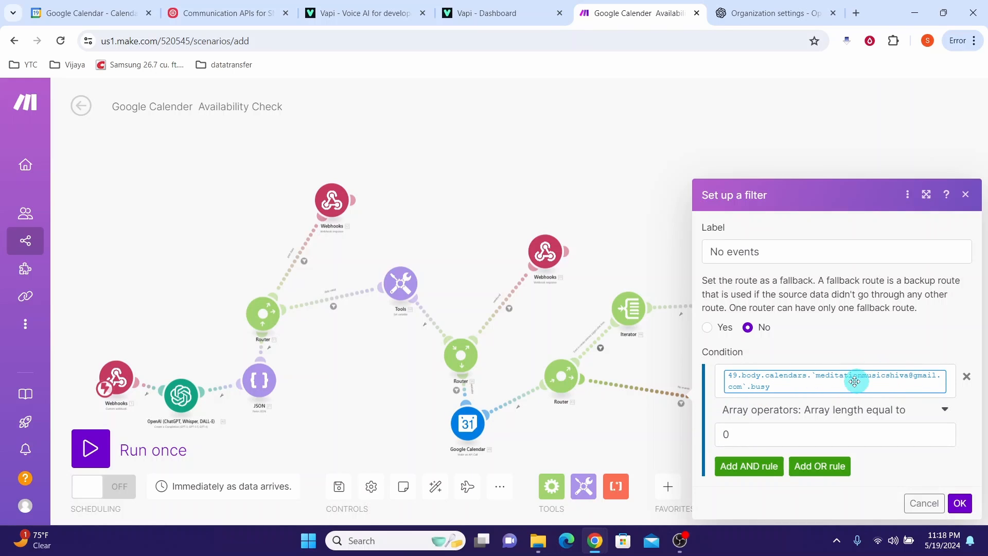
right_click(472, 428)
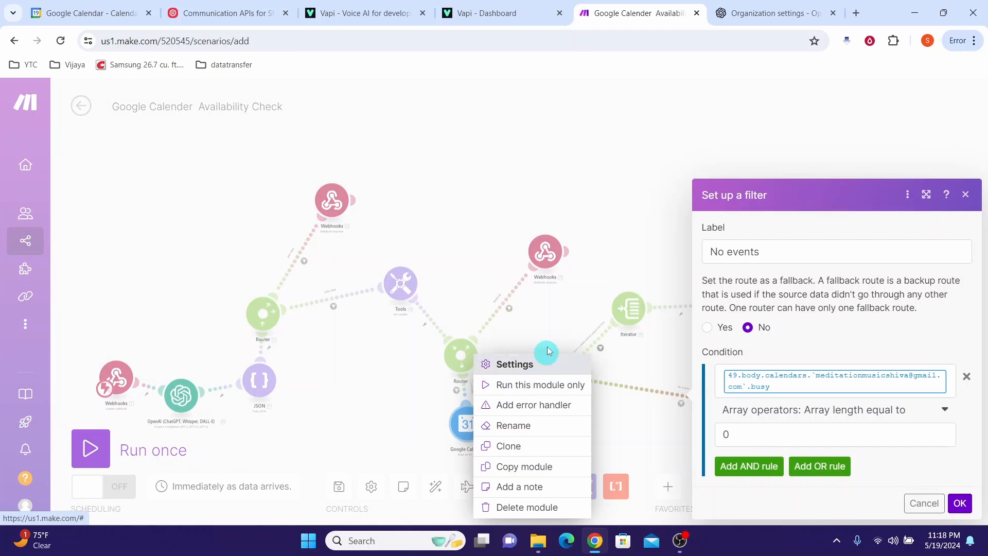
click(601, 357)
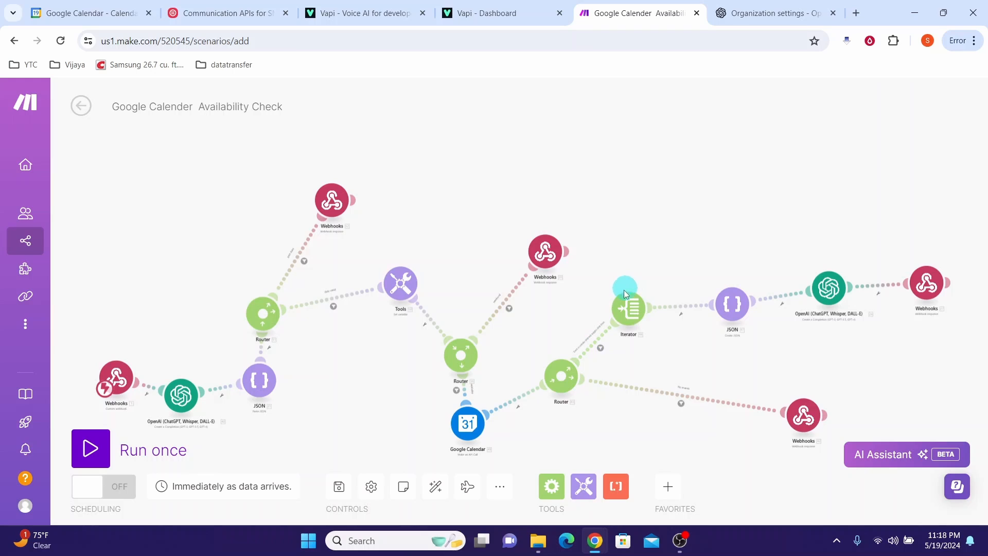
click(601, 348)
click(631, 314)
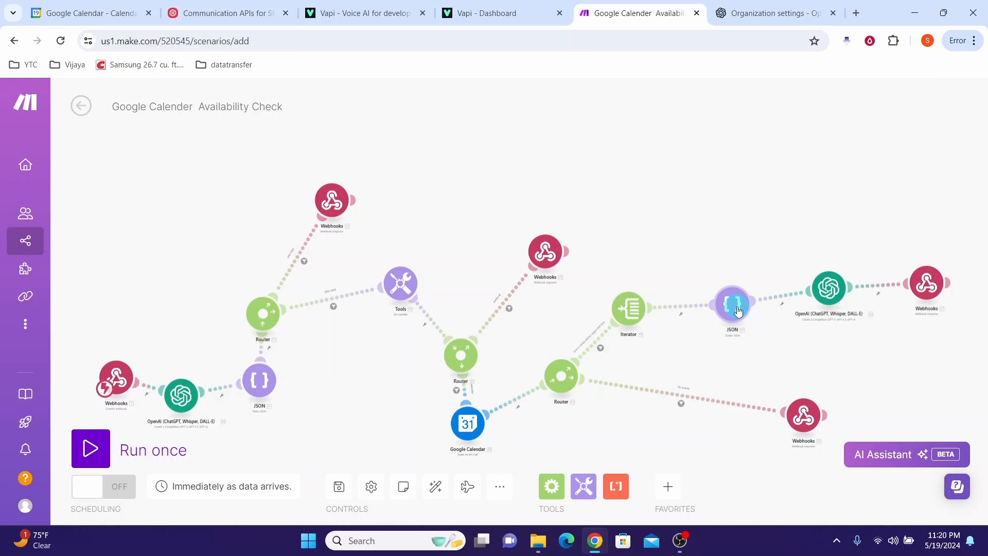
- Start a new data structure named test_array in the JSON module after the Iterator
click(739, 312)
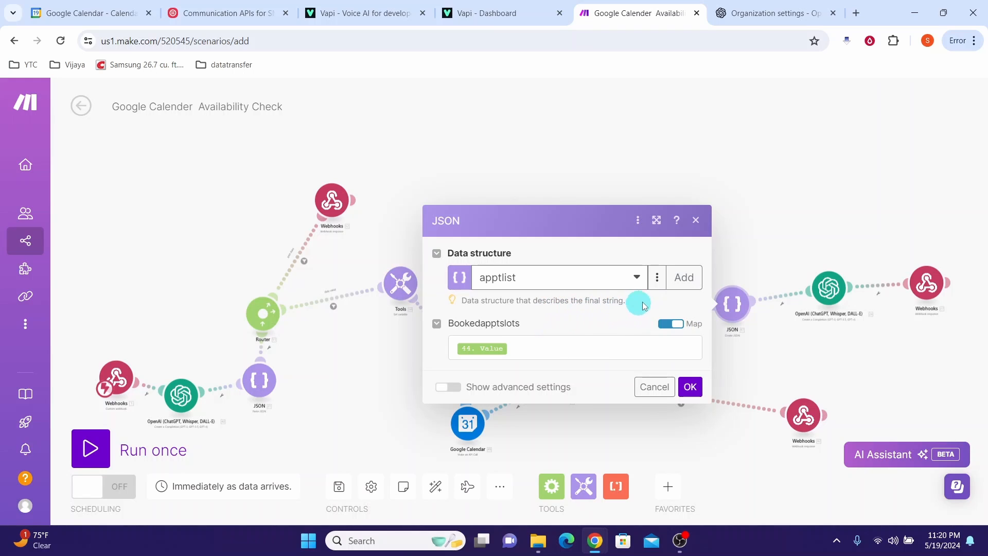
click(490, 324)
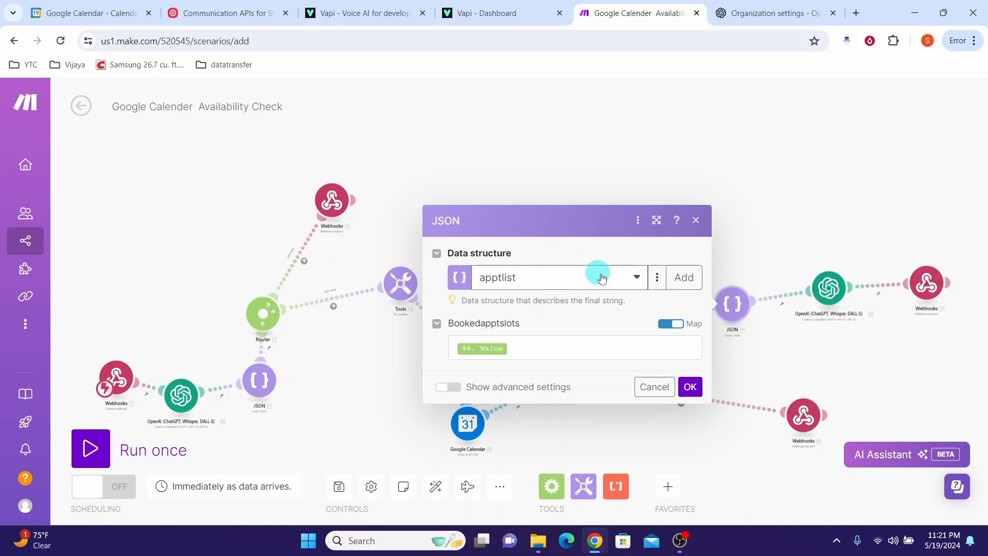
click(684, 279)
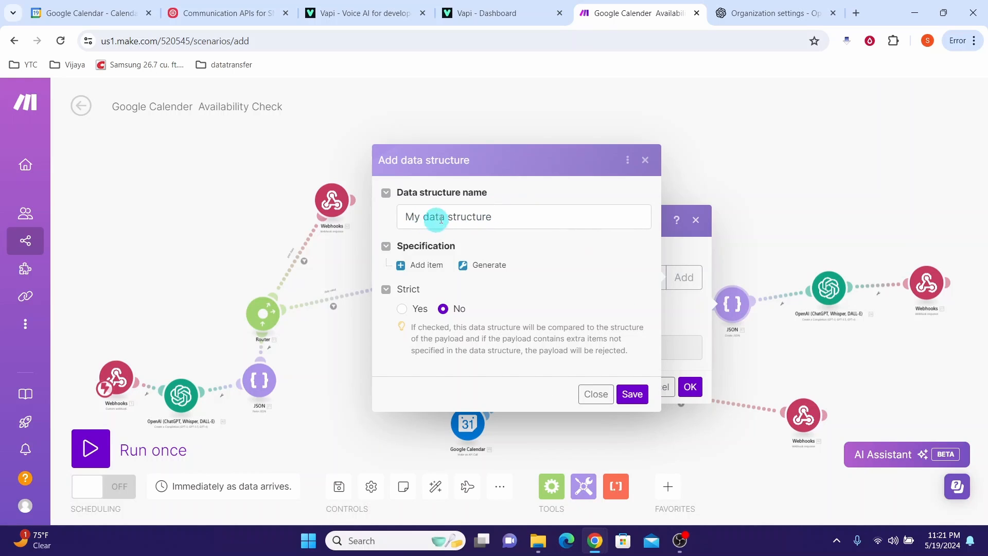
click(514, 222)
text(test_array)
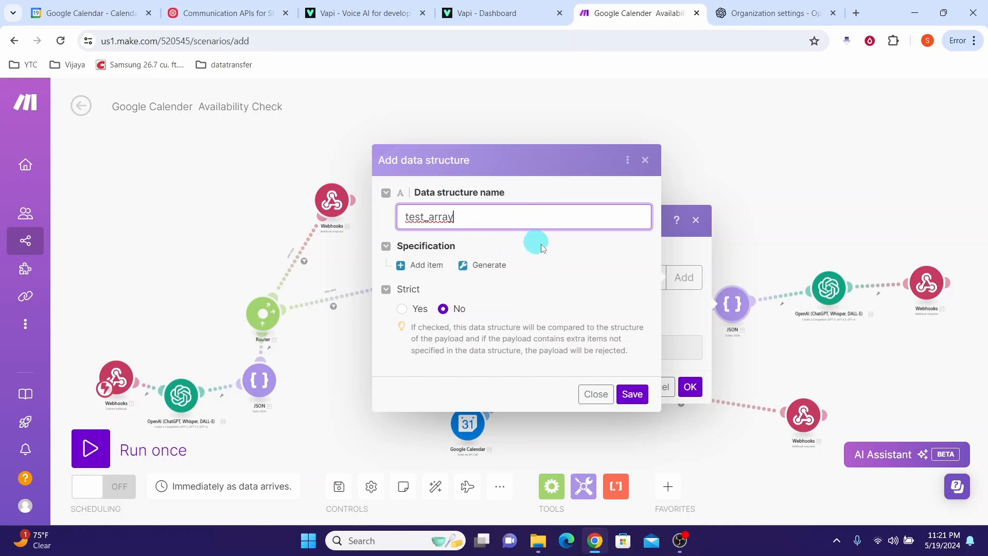
- Generate the test_array specification from JSON sample data containing a bookedapptslots1 array with start and end properties
click(483, 269)
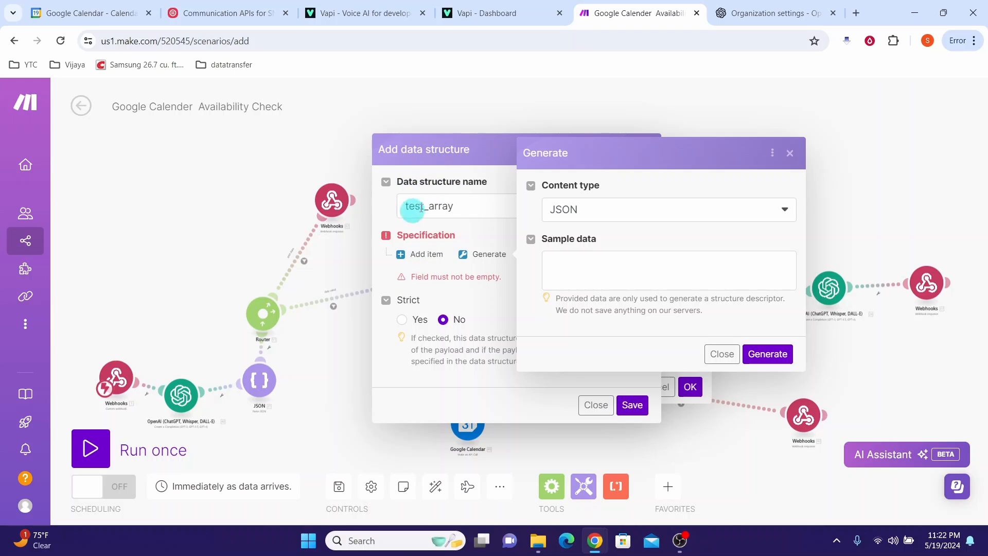
click(568, 264)
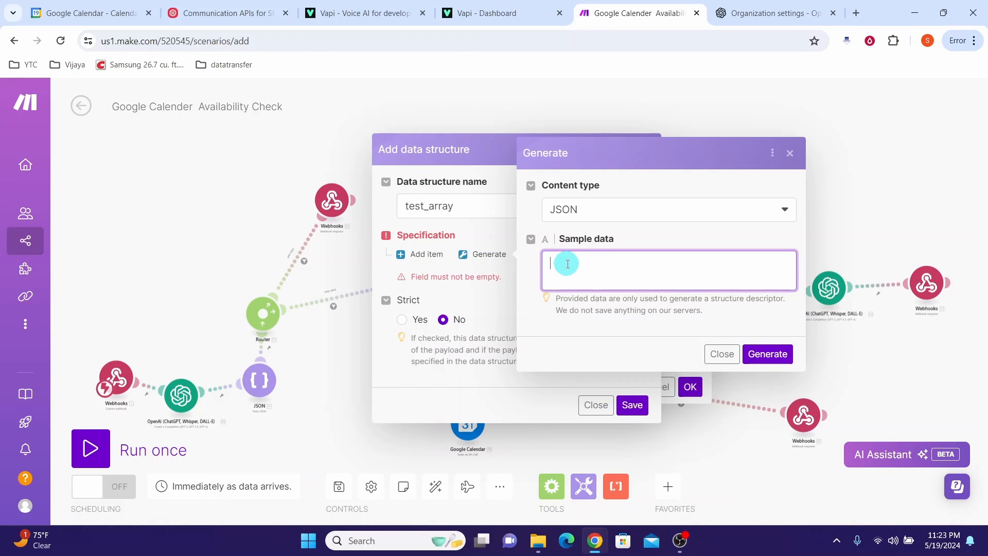
click(767, 355)
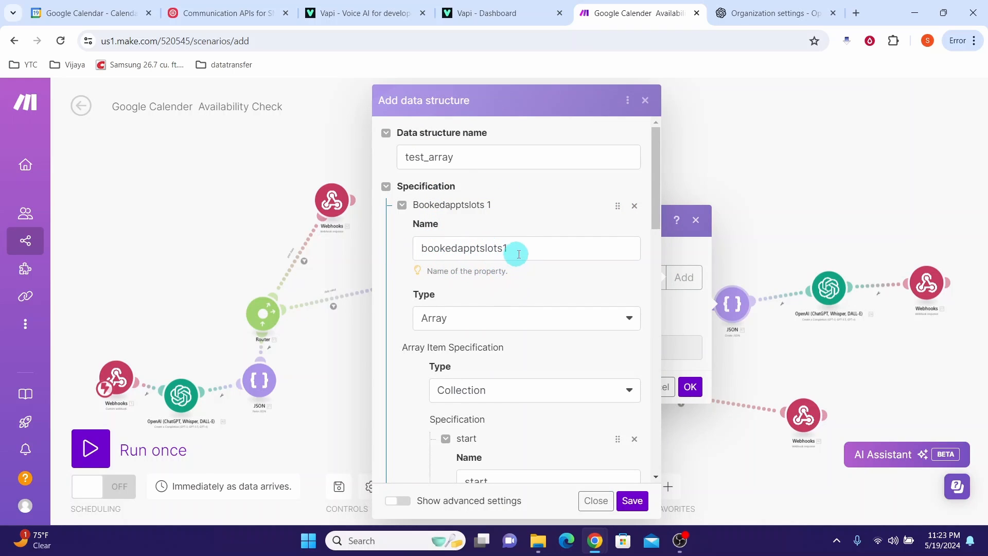
- Set the type of the start and end properties in the bookedapptslots1 array to Date
drag(656, 188, 655, 243)
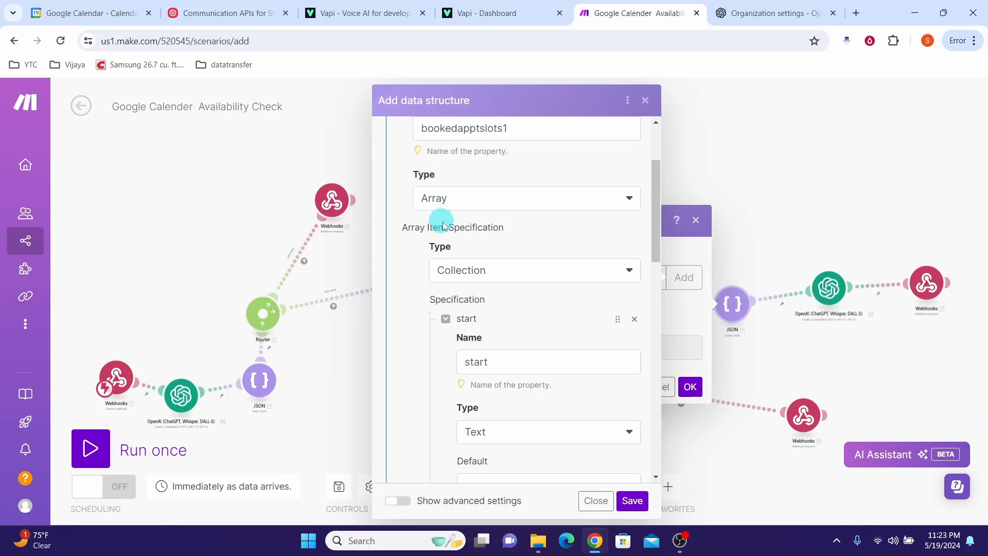
scroll(577, 266, down, 2)
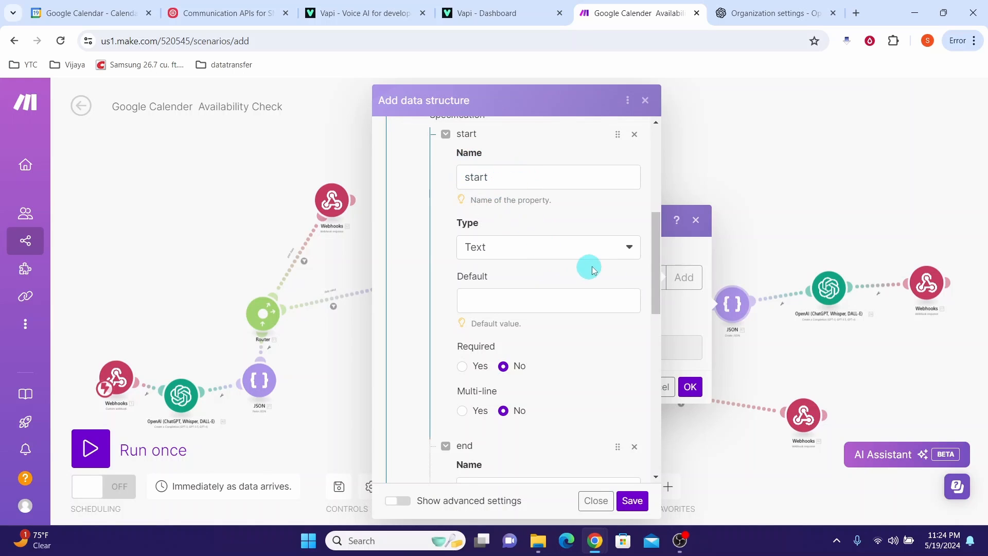
click(629, 248)
click(653, 290)
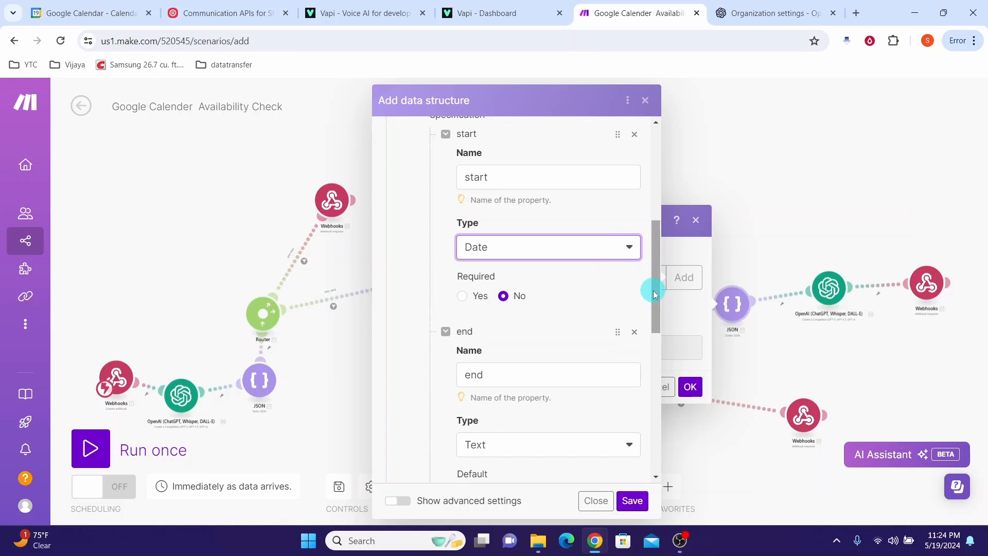
drag(654, 290, 662, 328)
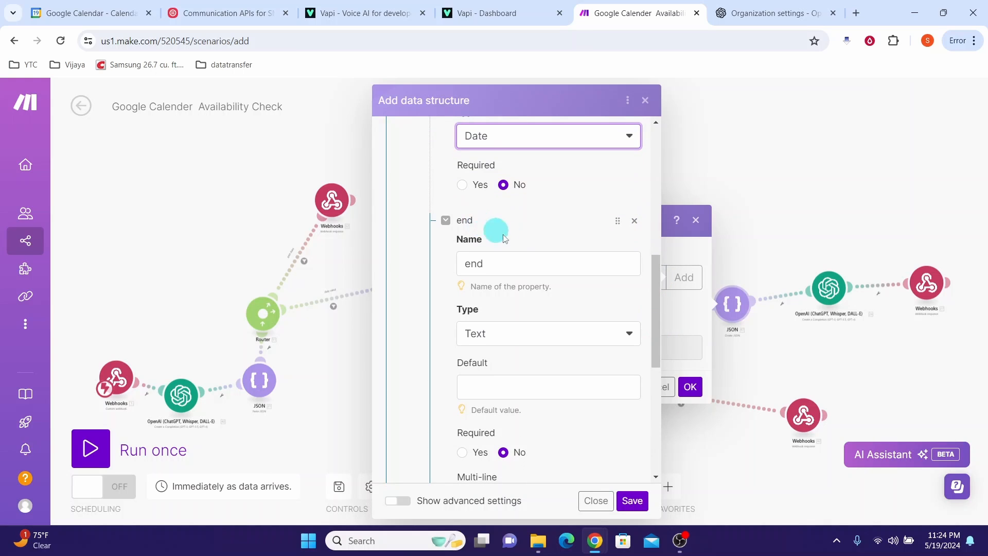
click(630, 335)
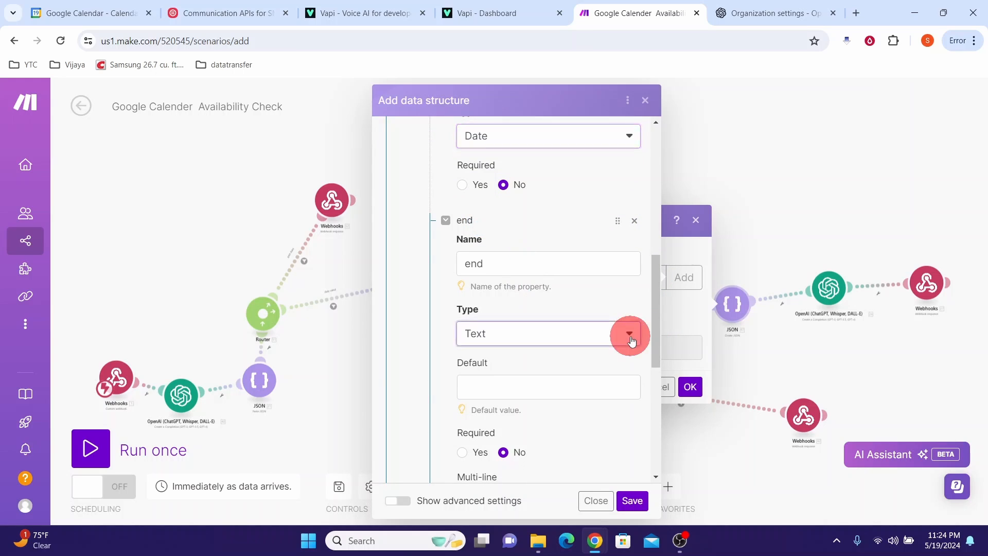
scroll(508, 195, down, 4)
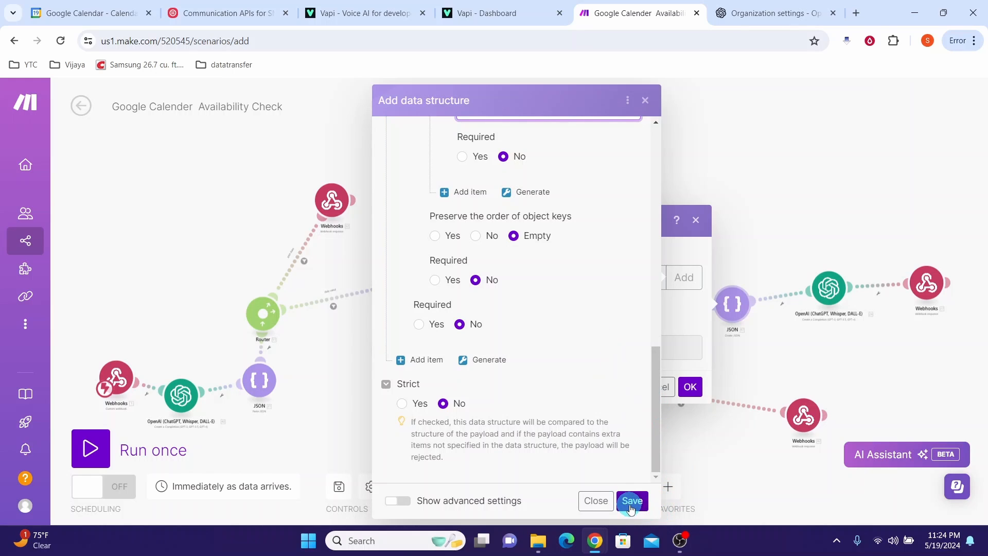
- Save the test_array data structure and map the Iterator's Value into its Bookedapptslots 1 array in the JSON module
click(631, 507)
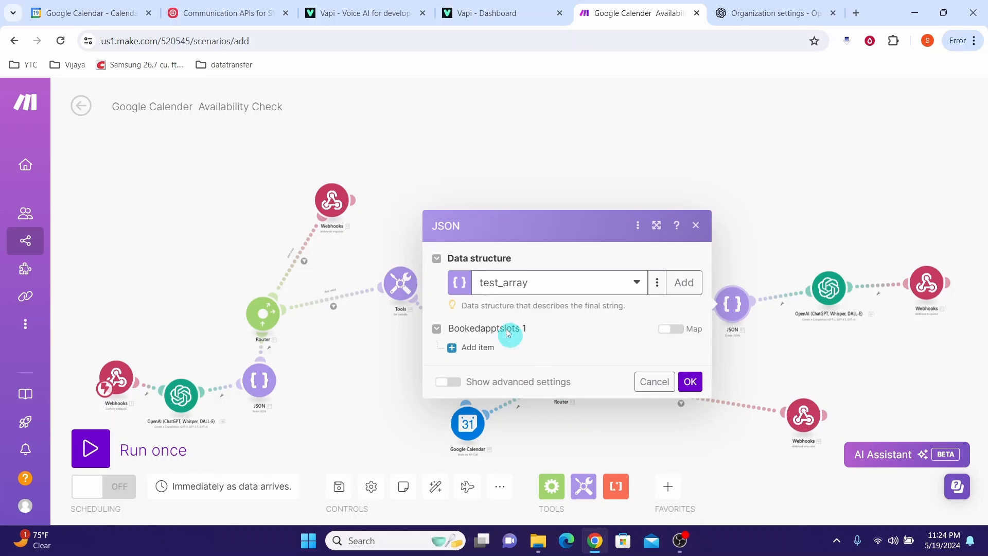
click(685, 331)
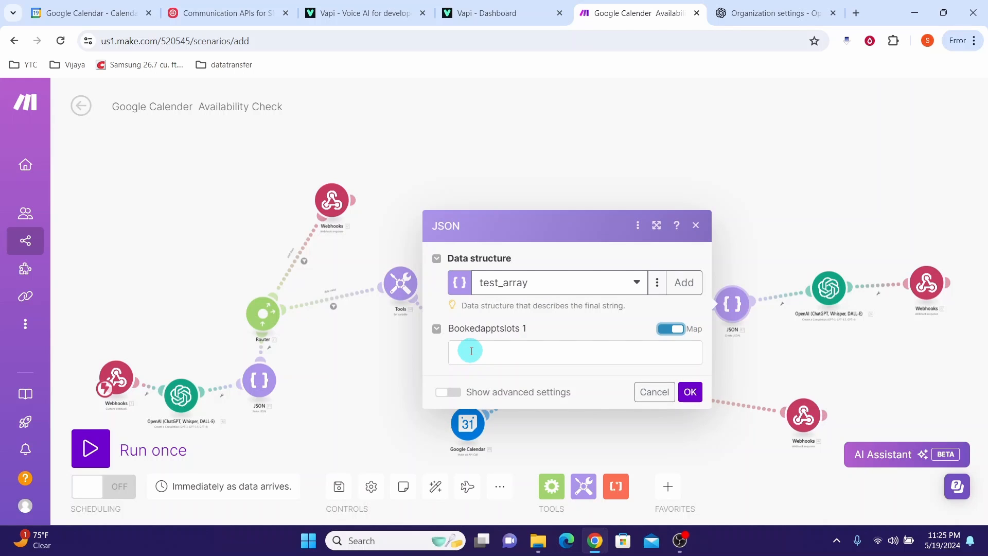
click(471, 351)
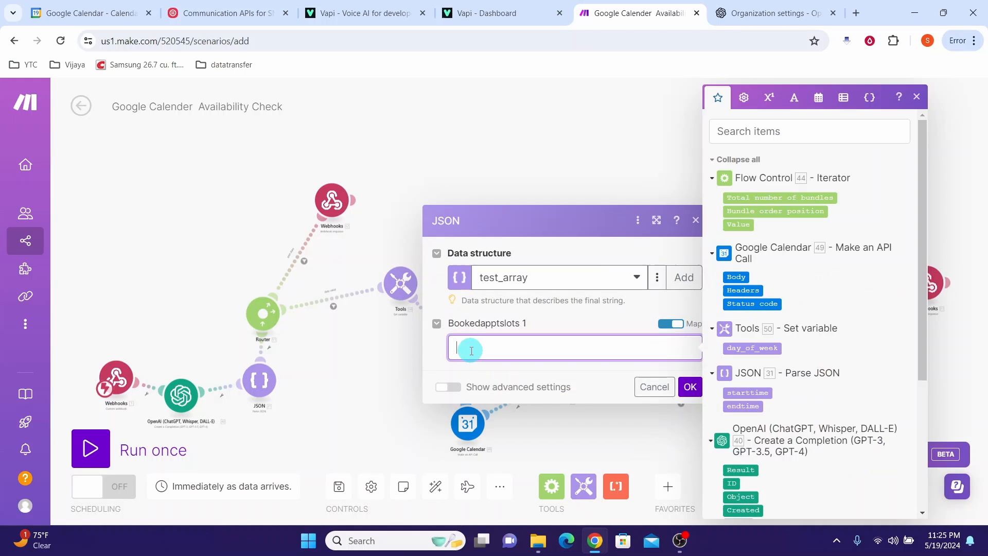
click(735, 225)
click(691, 389)
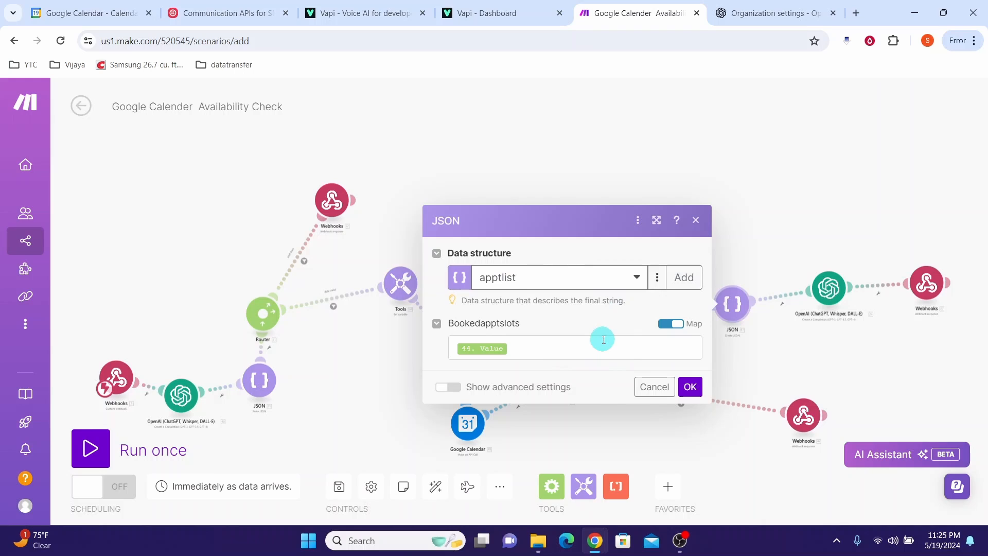
- Review both message prompts in the last OpenAI module and the status and body of the webhook response that follows it
click(830, 294)
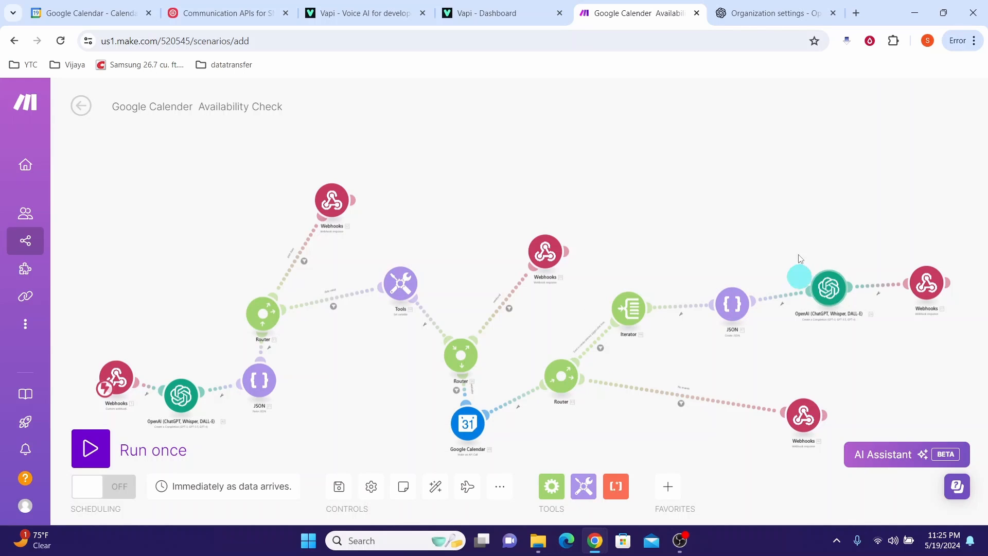
click(864, 262)
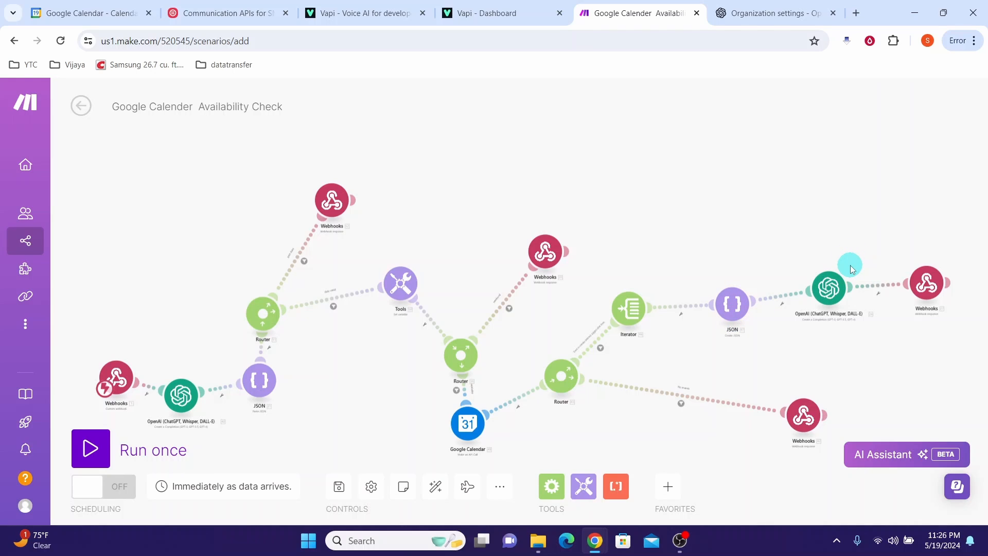
click(829, 286)
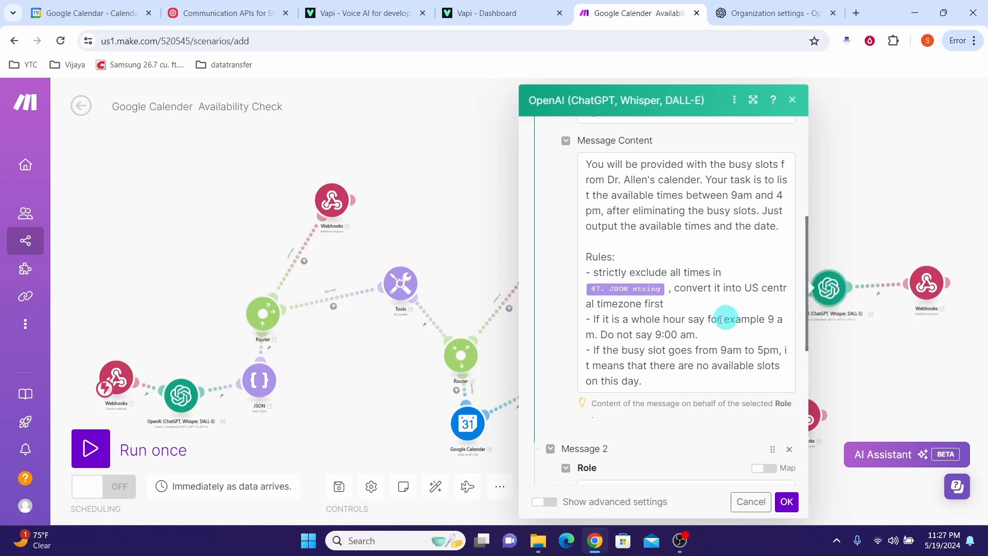
scroll(592, 227, down, 6)
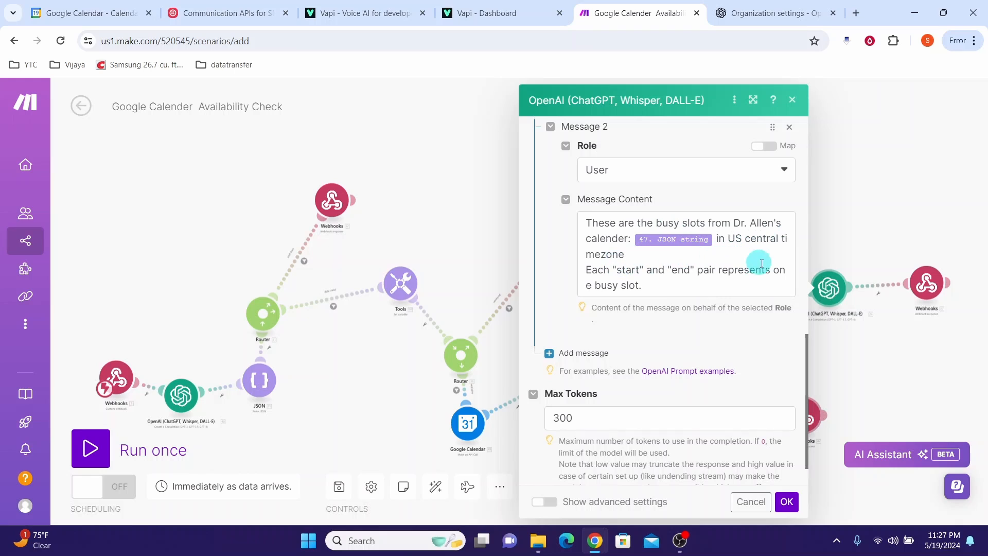
scroll(807, 390, up, 1)
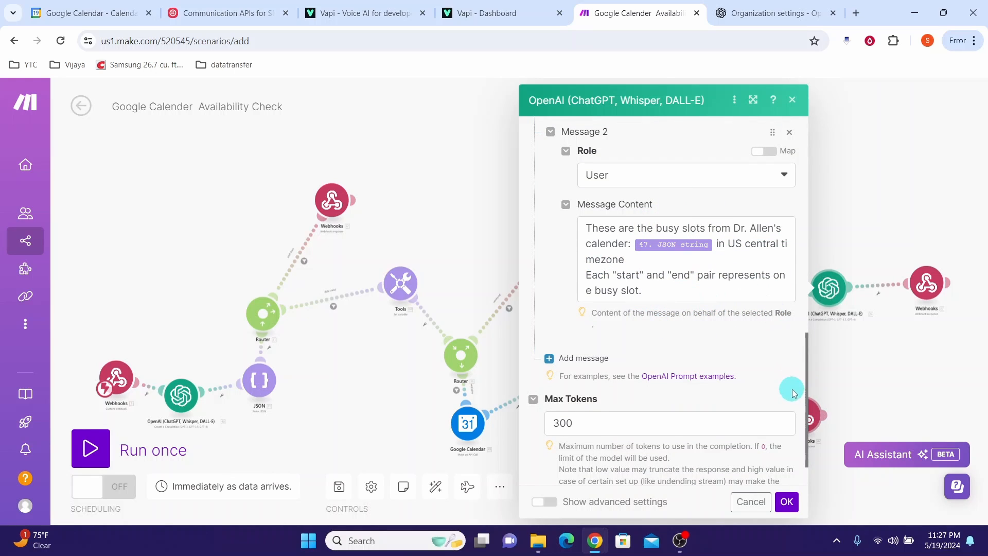
drag(807, 388, 794, 277)
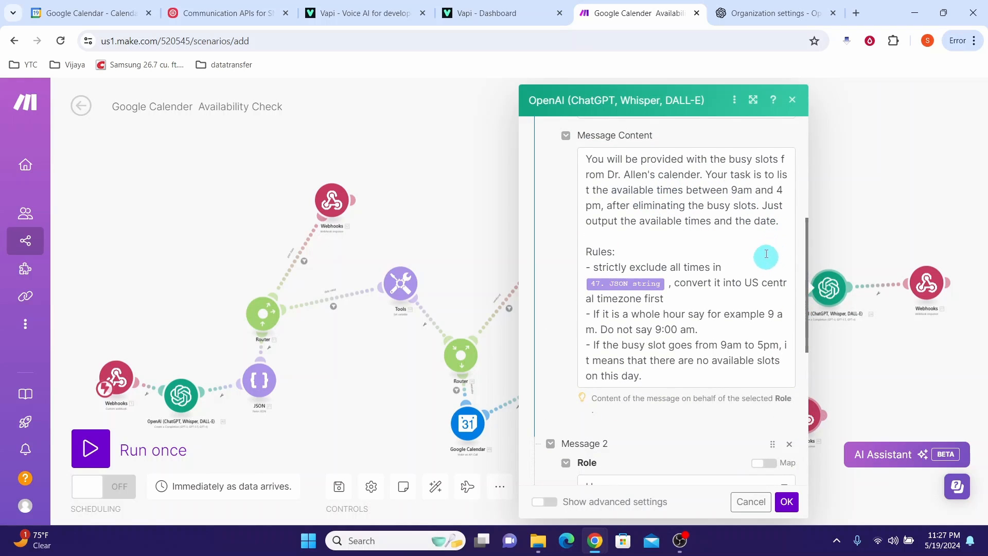
click(932, 297)
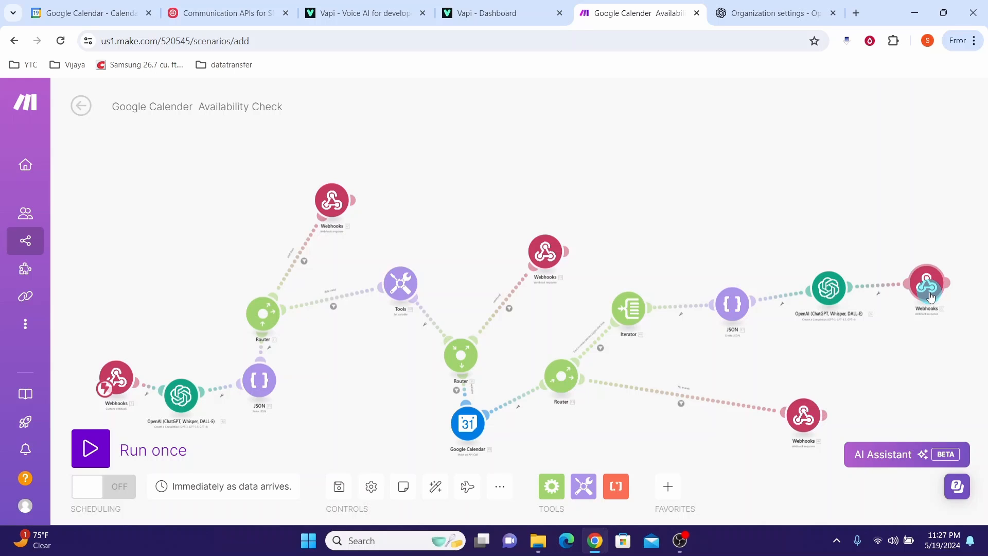
click(932, 297)
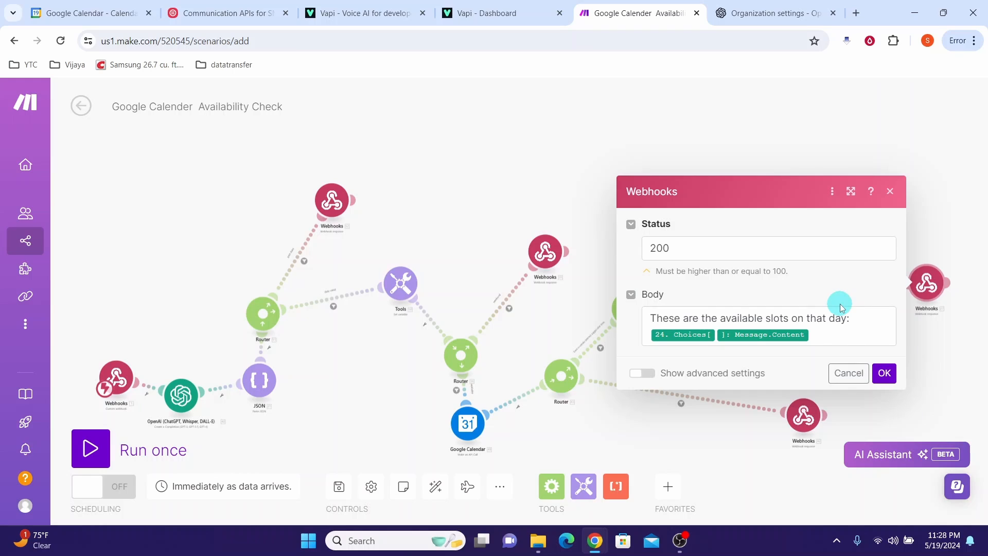
click(399, 276)
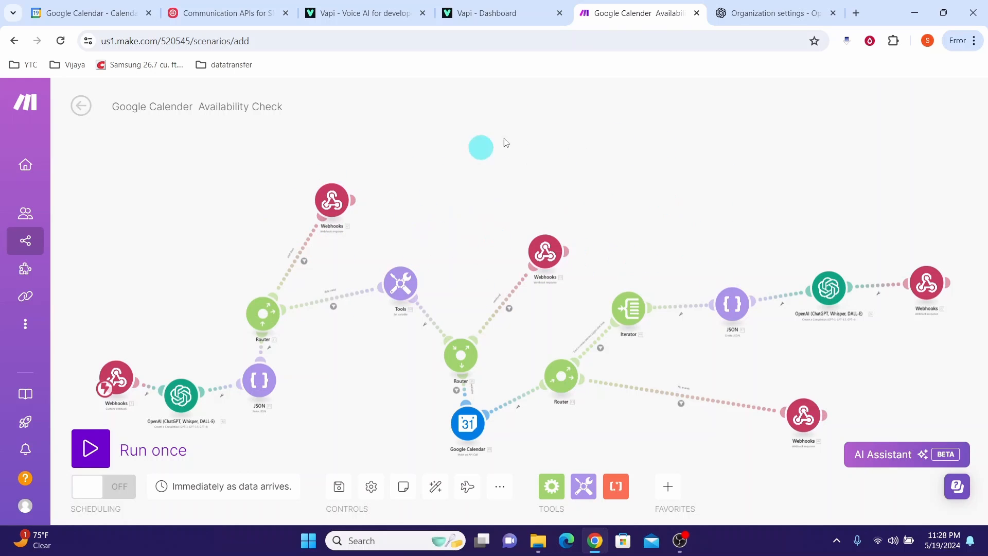
- Save the Google Calender Availability Check scenario and run it once so it waits for data
click(338, 492)
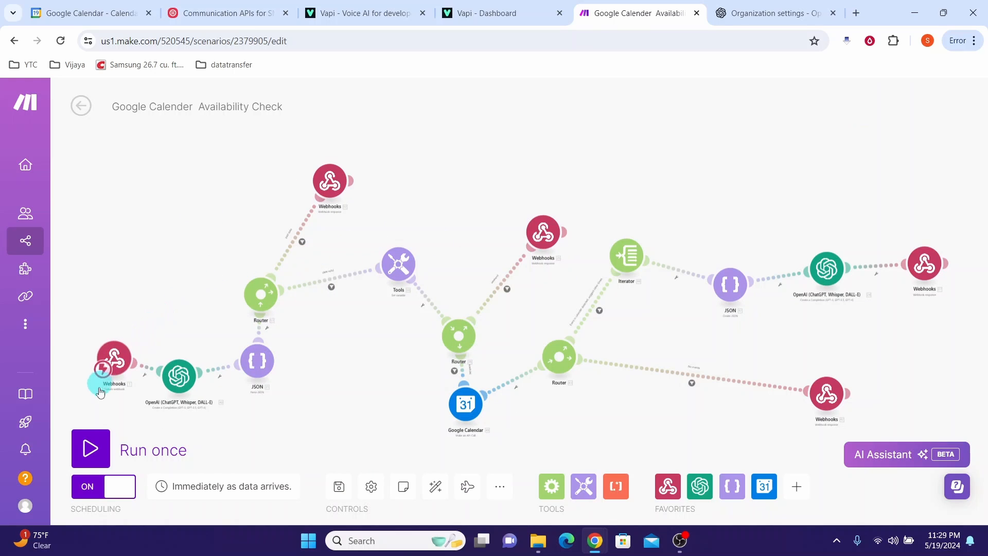
click(90, 457)
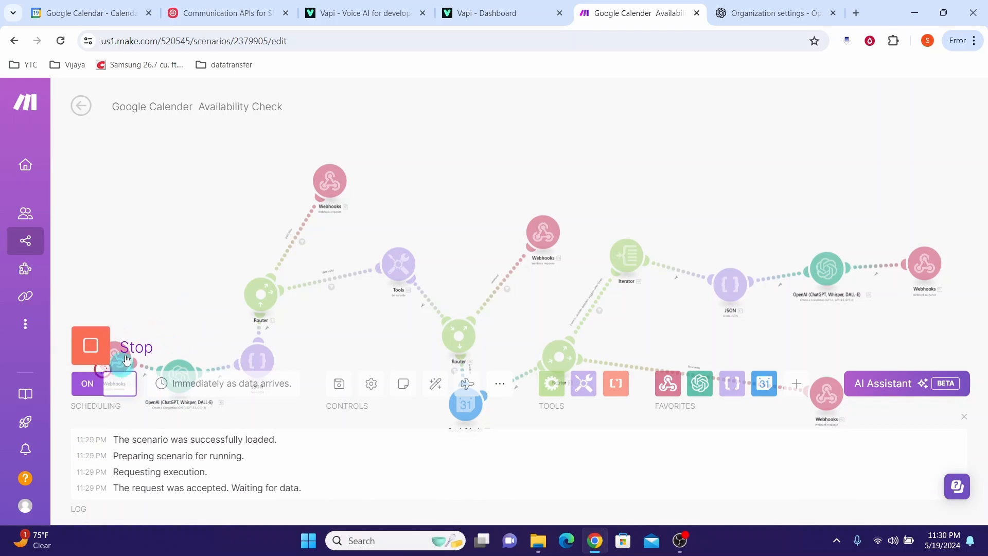
- Switch to the Vapi dashboard, set the sample payload's times value to "May 30" and test the endpoint
click(455, 16)
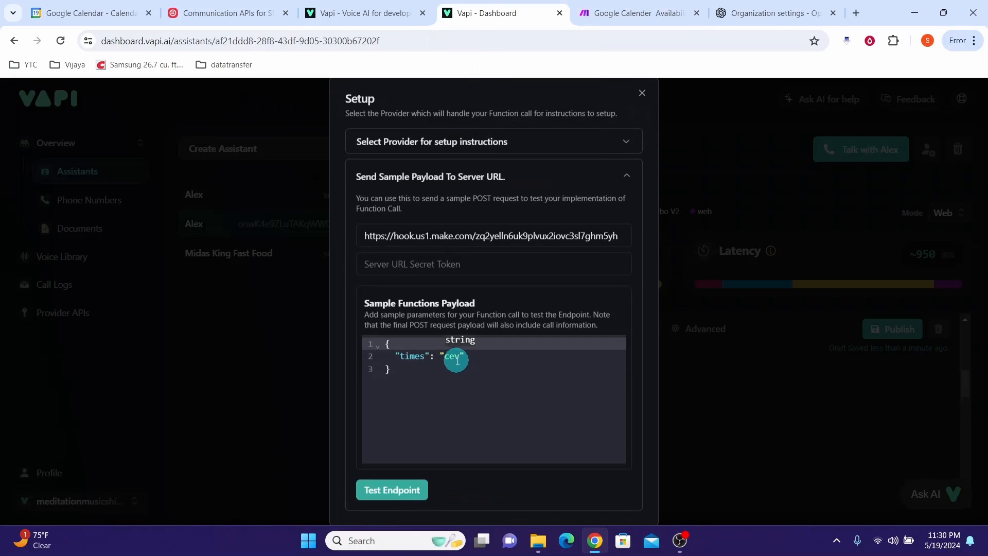
click(454, 360)
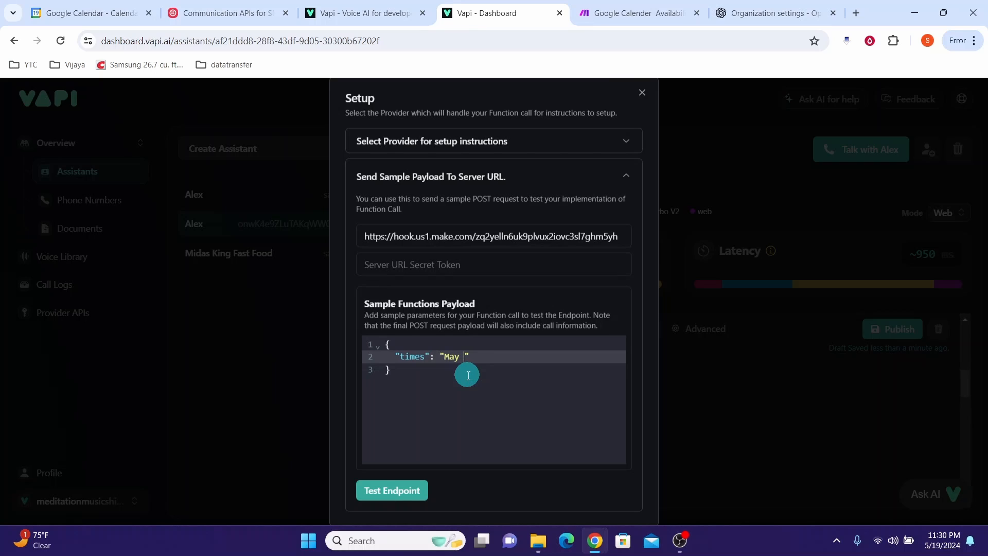
text(0)
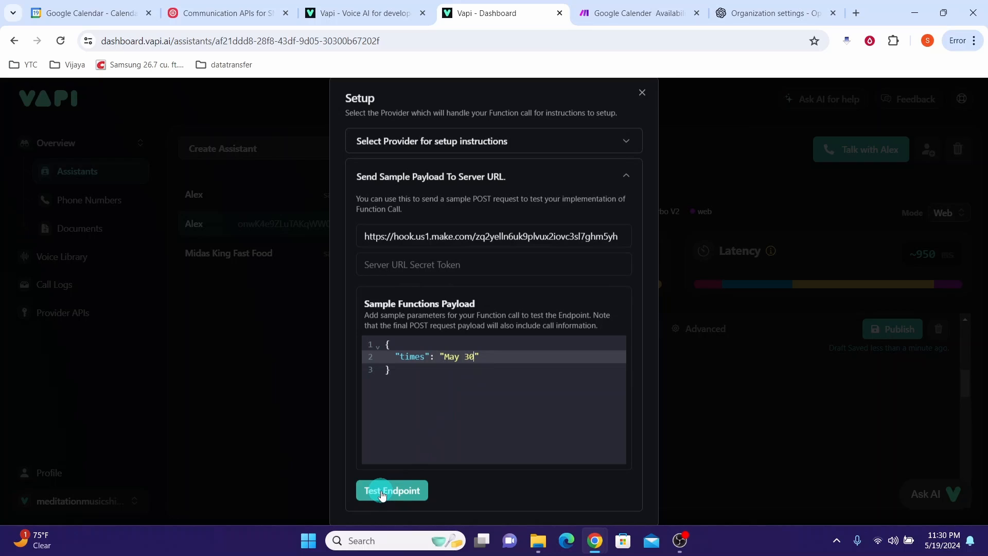
click(382, 493)
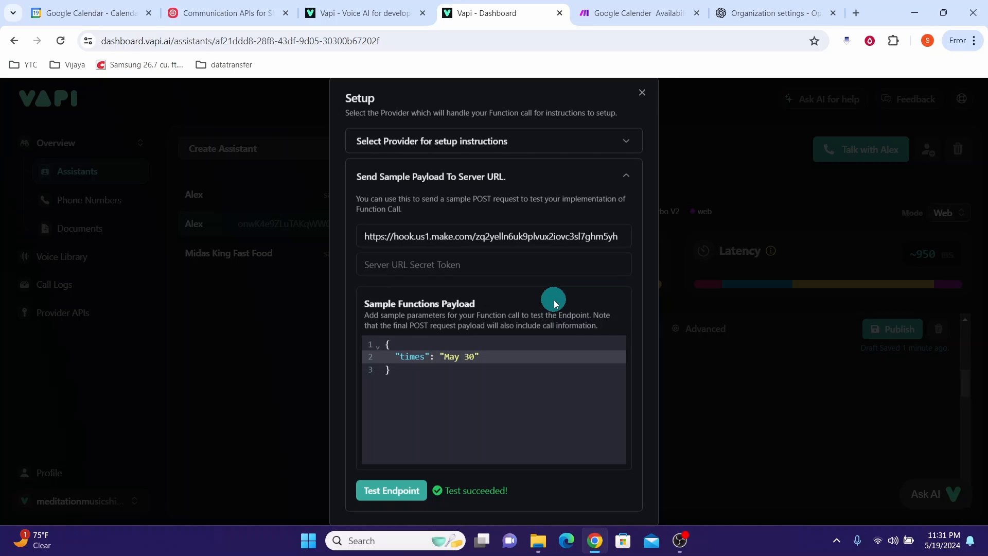
- Return to the Make scenario and inspect the run output of the starting webhook, the first OpenAI module and the Parse JSON module
click(604, 18)
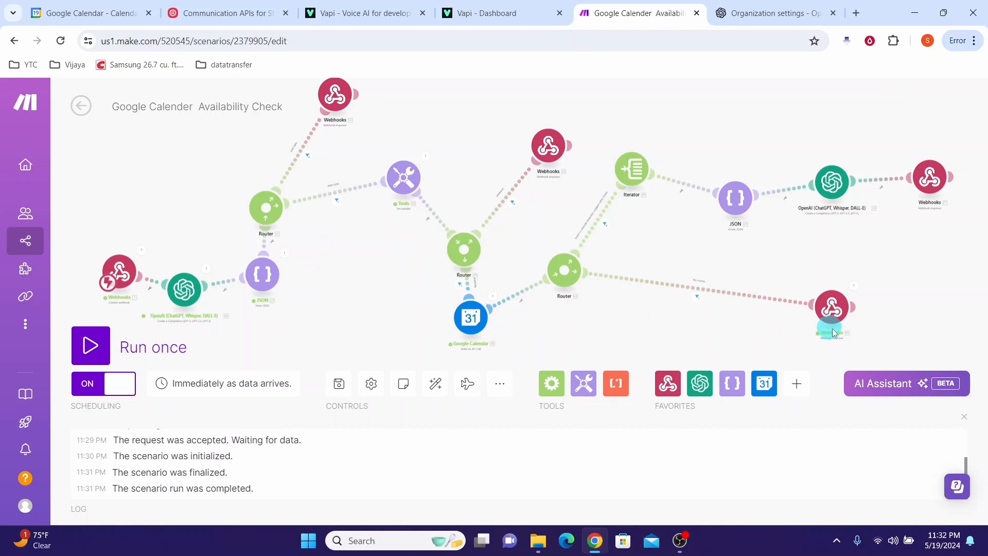
click(140, 253)
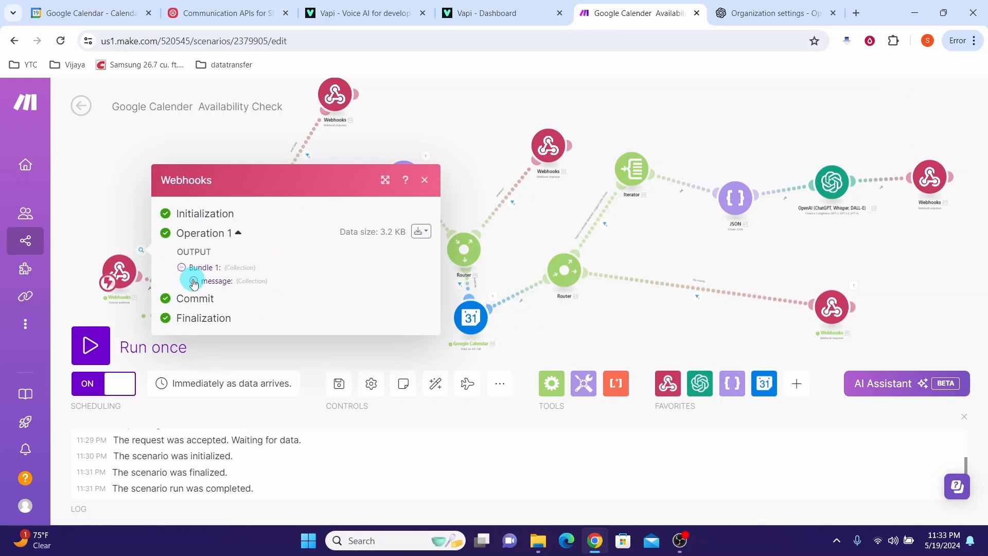
click(193, 281)
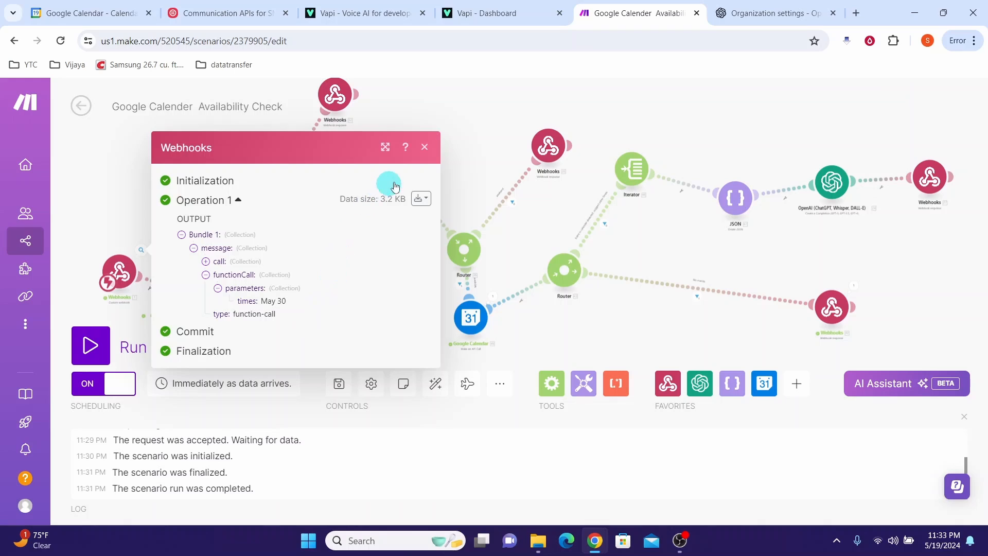
click(425, 147)
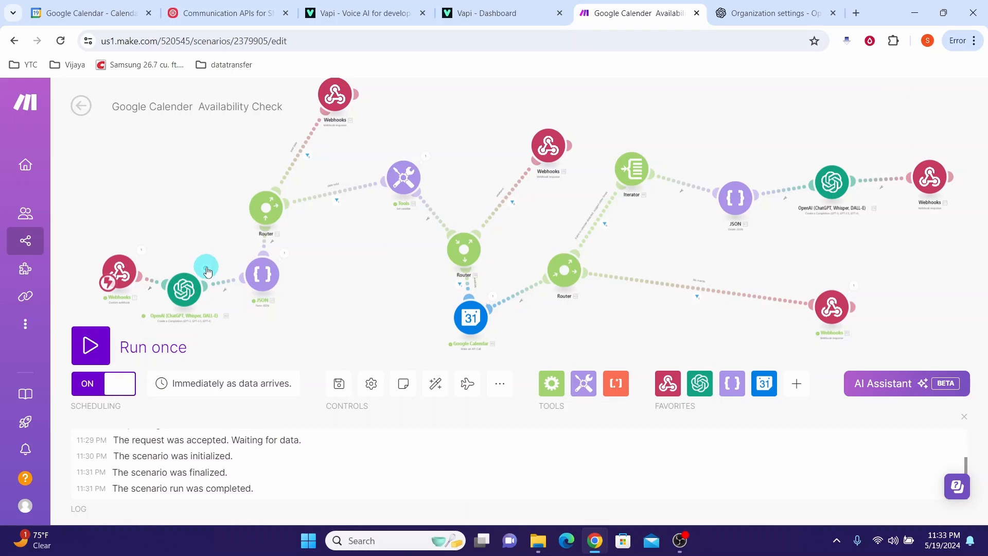
click(207, 267)
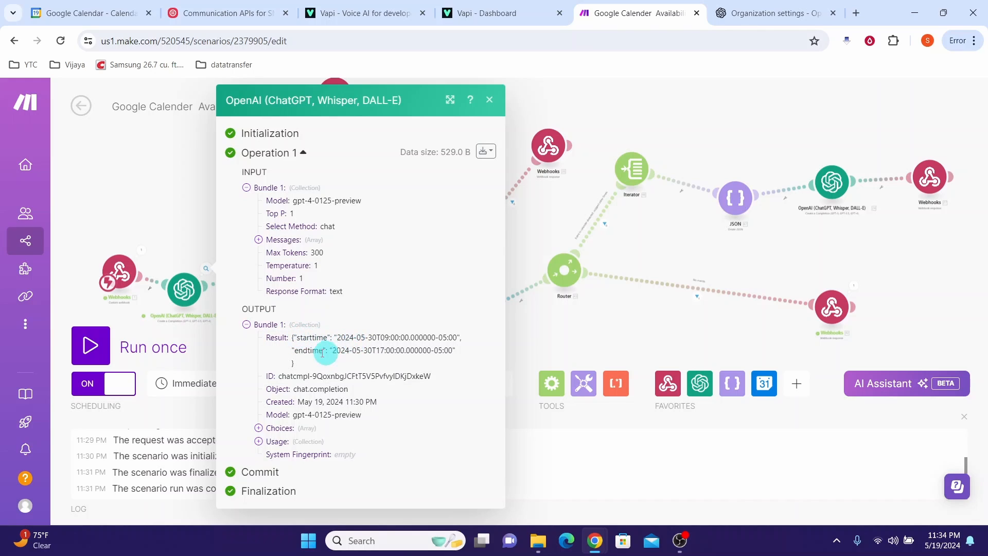
key(Escape)
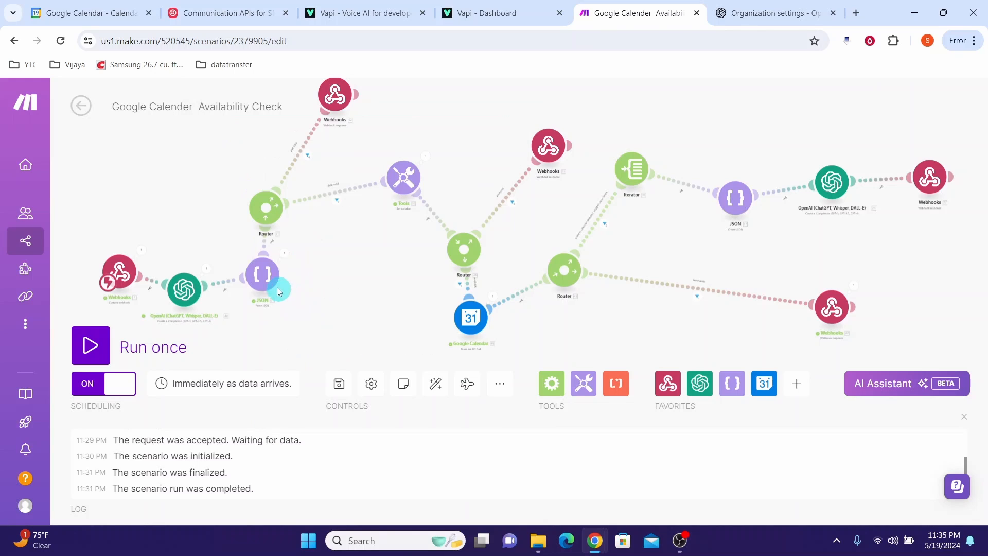
click(285, 256)
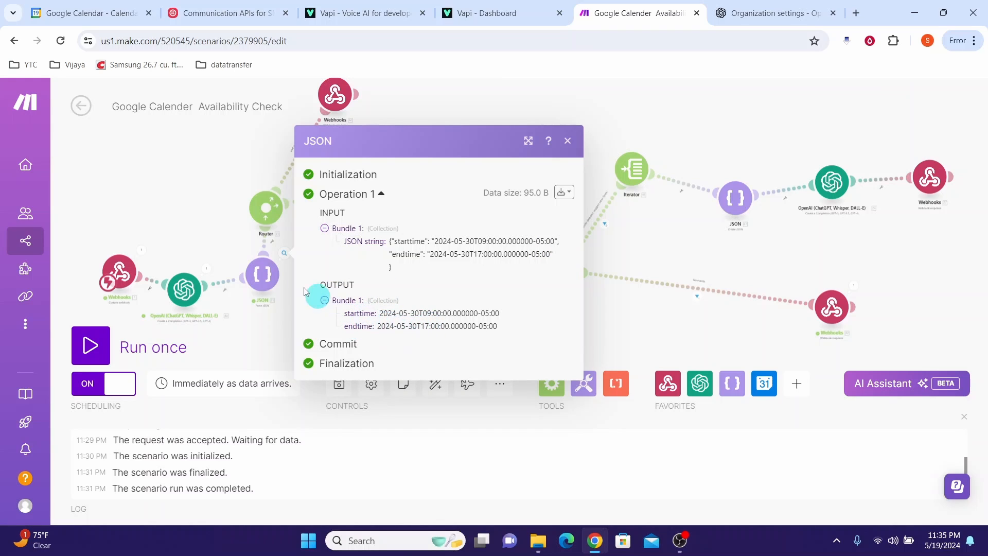
click(276, 215)
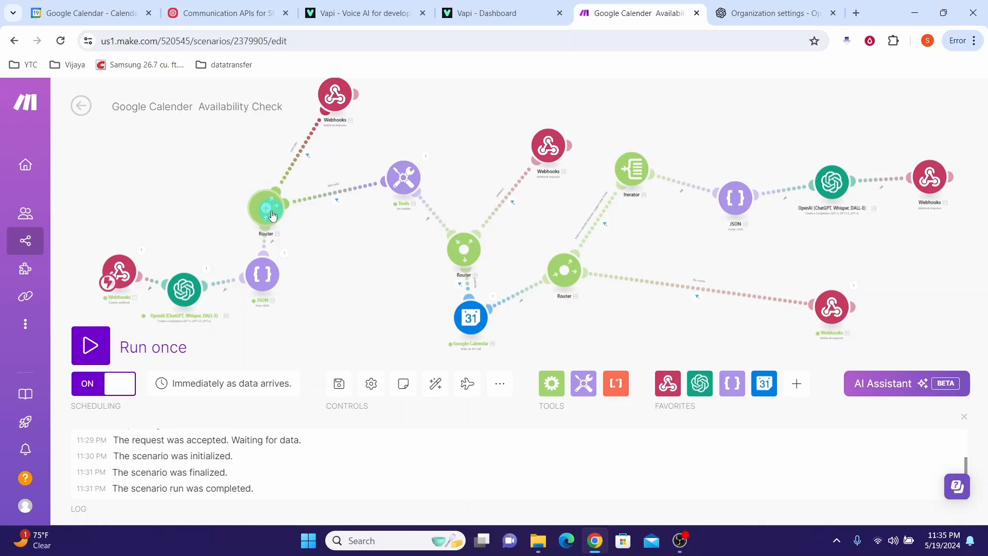
- Inspect the run results of the first router's date filters, the day_of_week variable and the second router's weekend and weekday filters
click(308, 157)
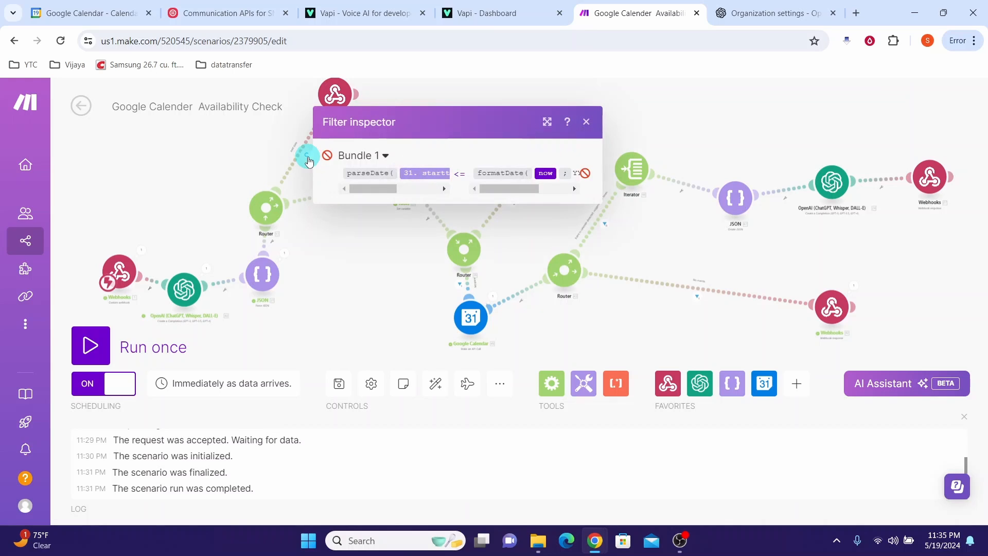
mouse_move(455, 182)
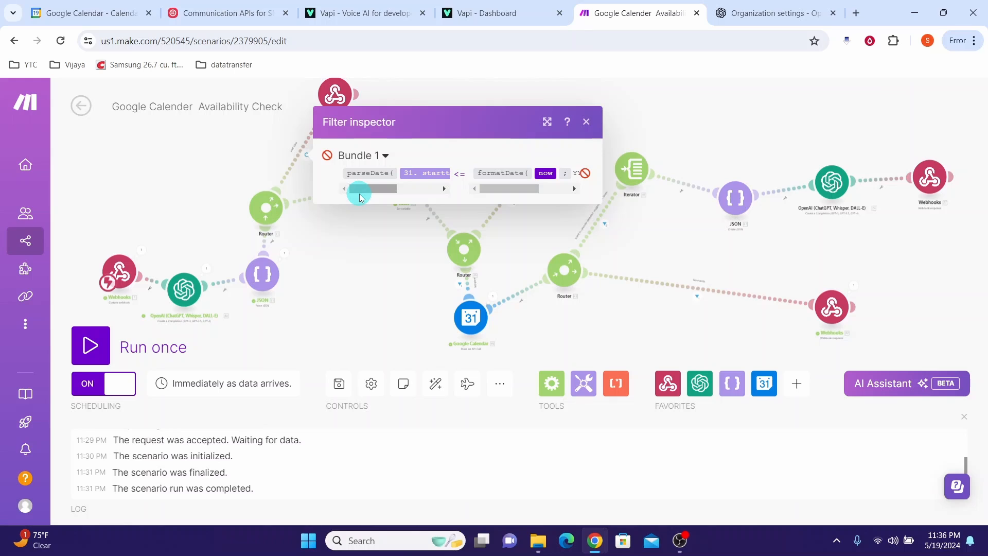
click(586, 122)
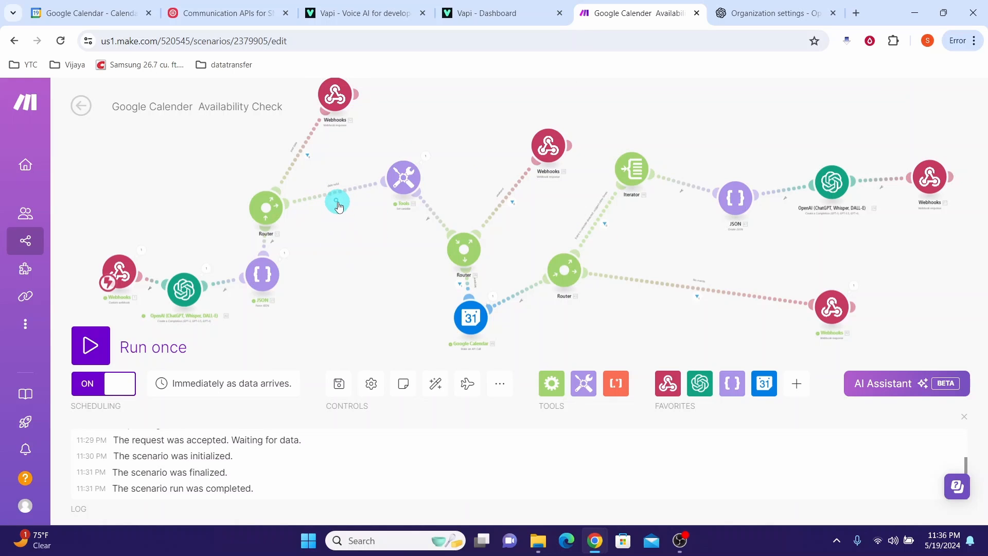
click(338, 204)
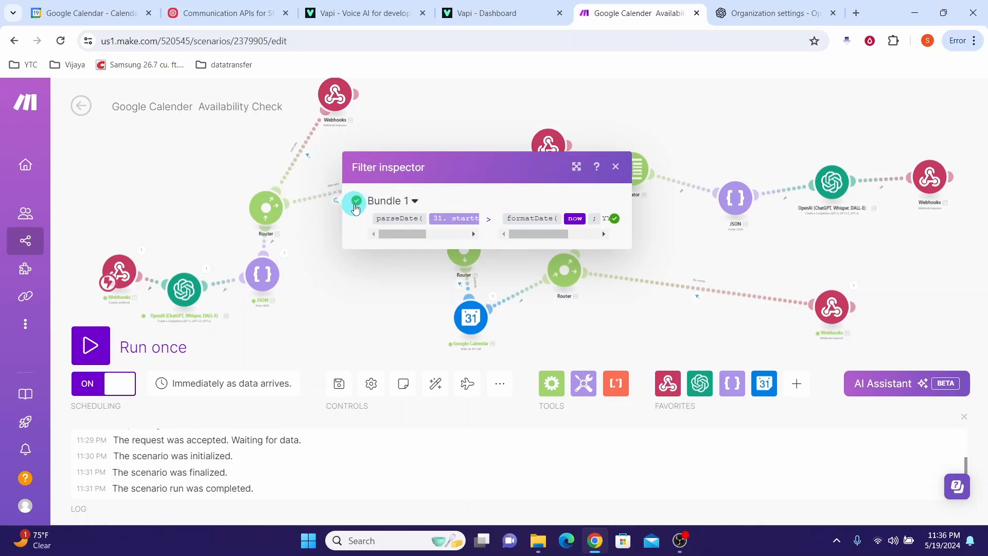
click(338, 210)
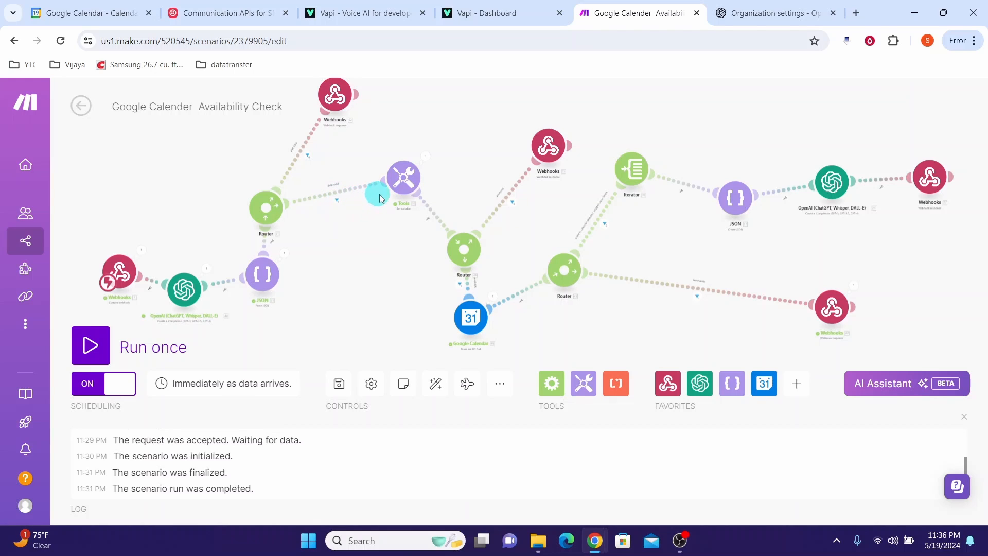
click(381, 198)
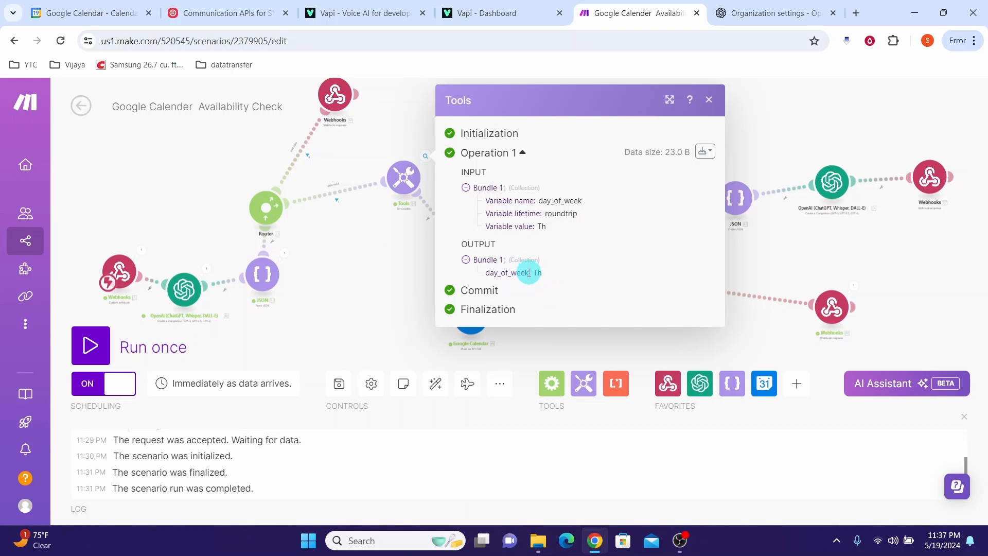
click(939, 545)
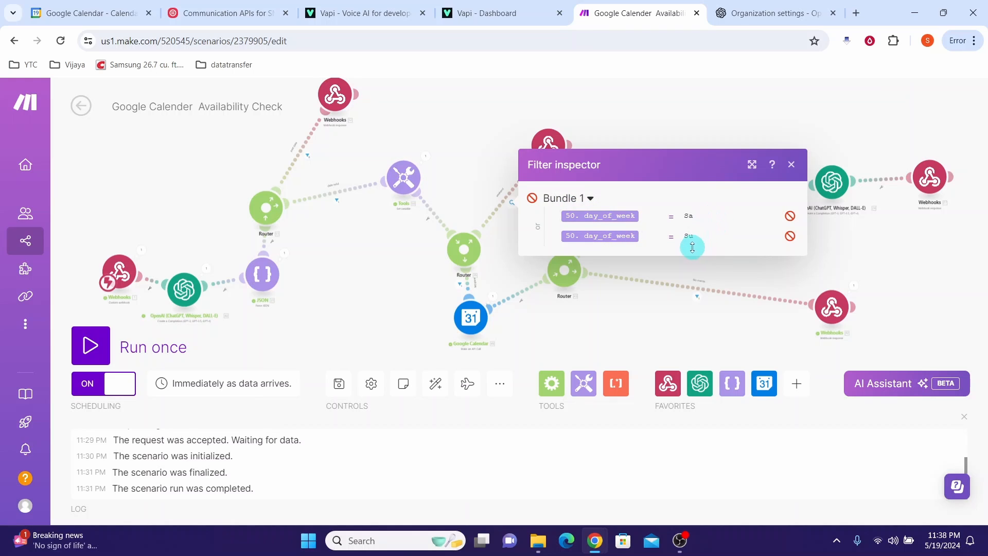
click(460, 284)
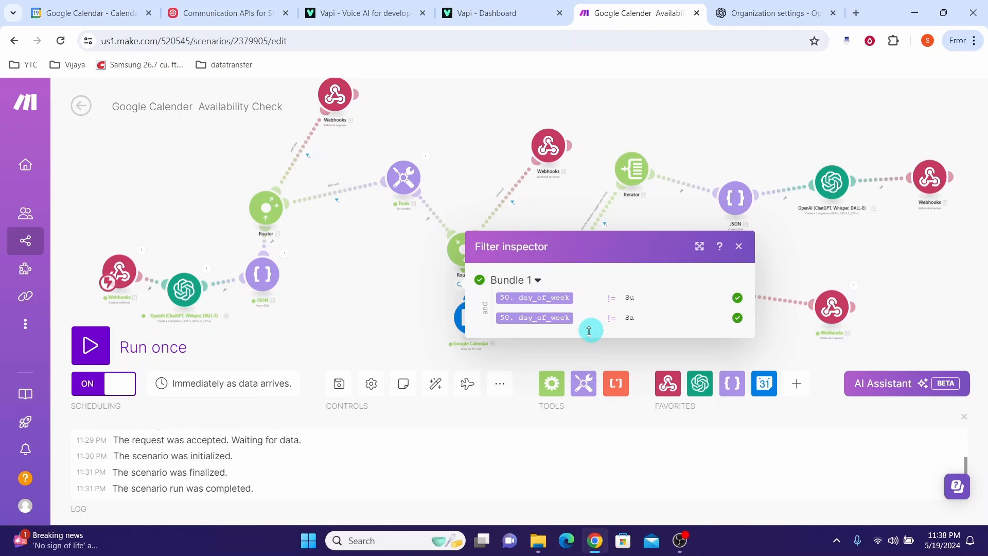
- Inspect the weekday filter's day_of_week conditions and the Google Calendar module's freeBusy request in the run results
mouse_move(563, 294)
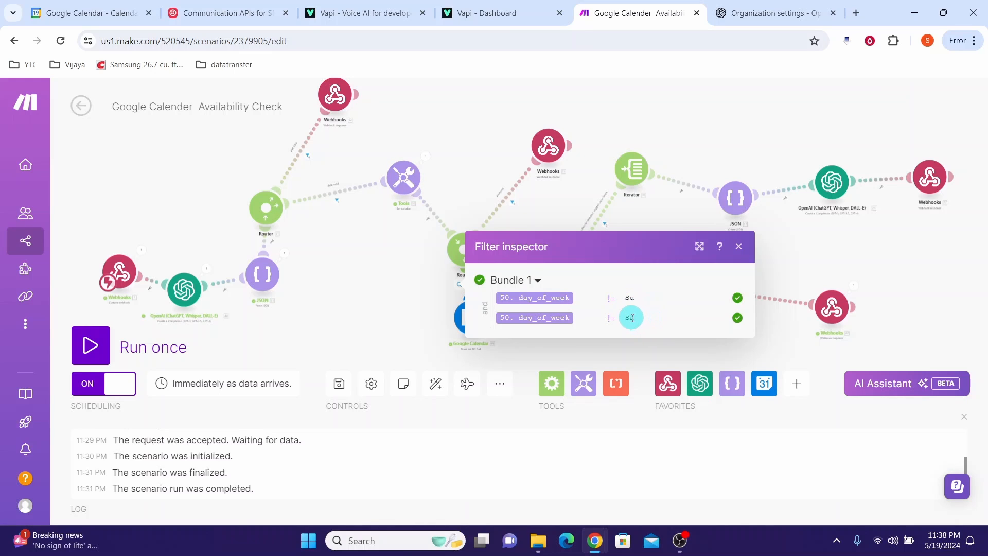
mouse_move(499, 297)
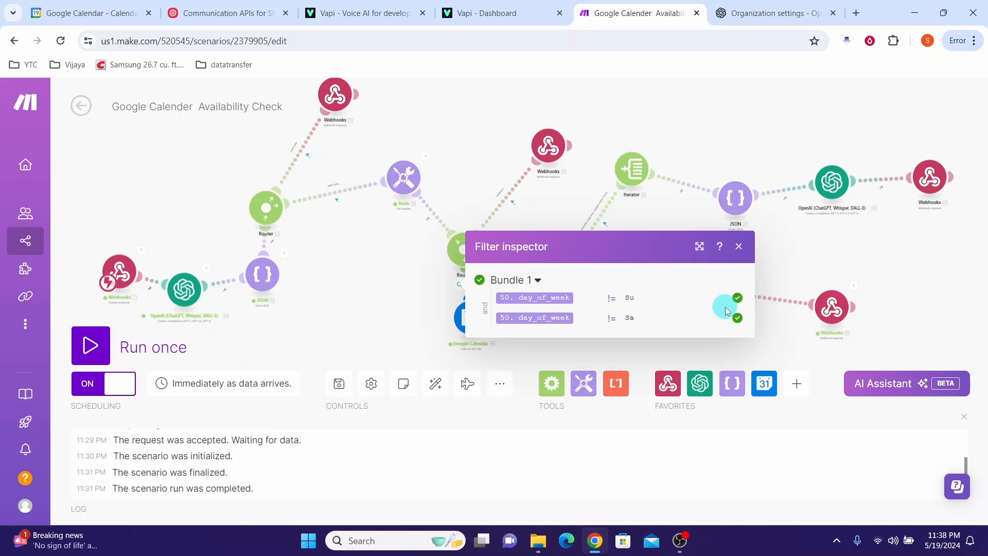
key(Escape)
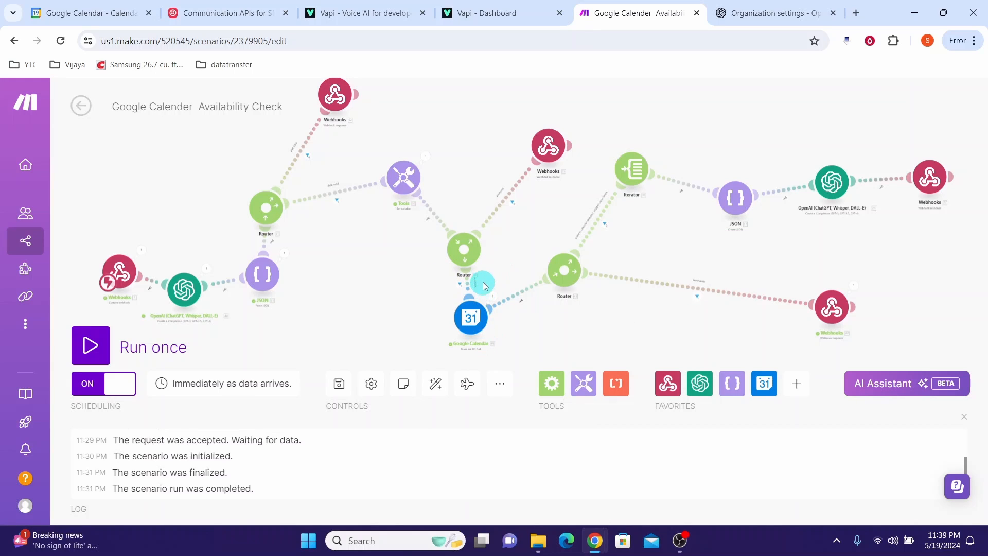
click(493, 296)
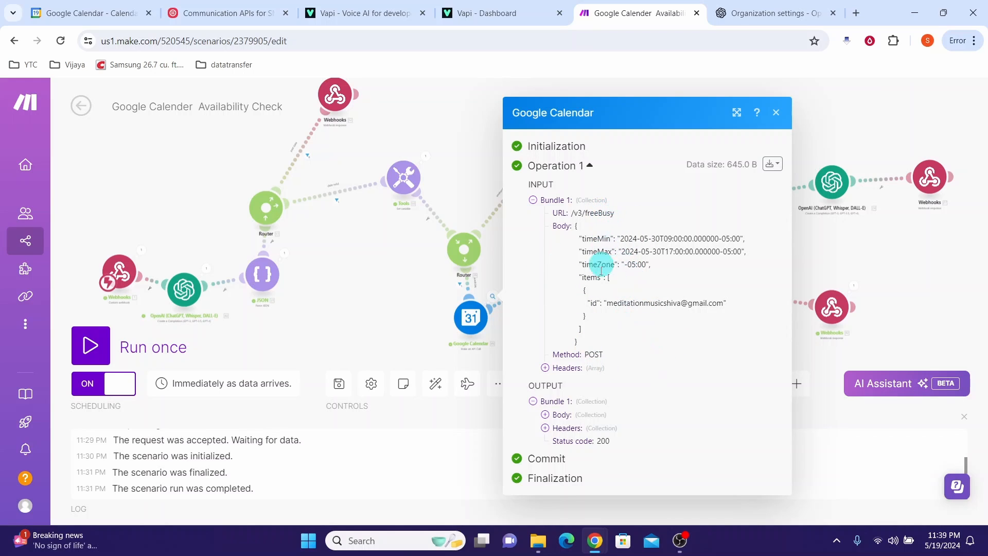
key(Escape)
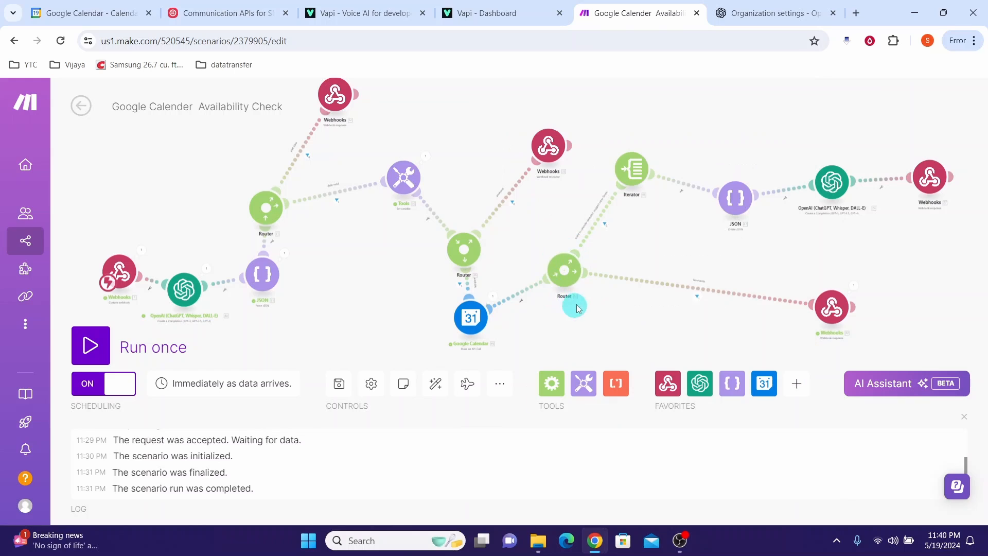
- Inspect the last router's two busy-count filters and the body returned by the webhook response on its no-events branch
click(699, 301)
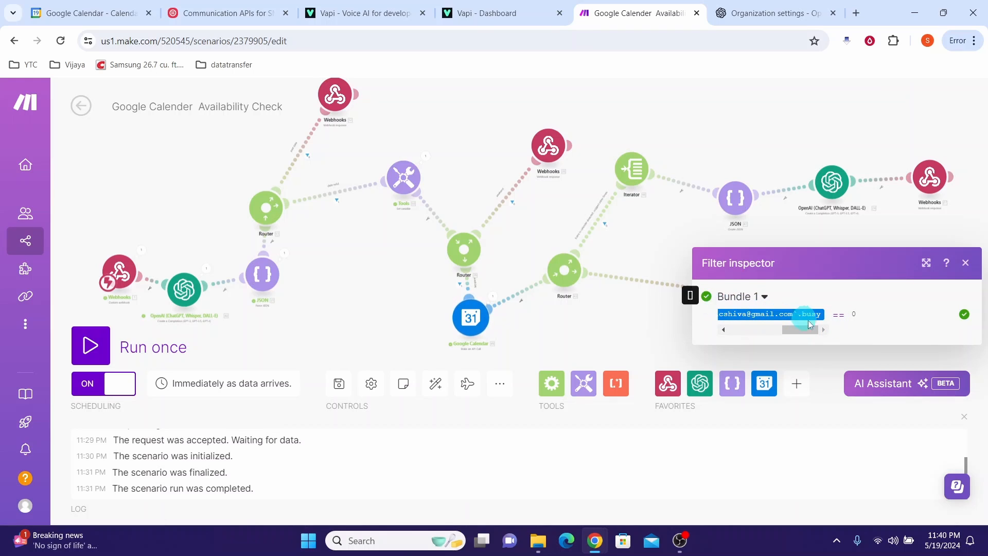
click(966, 262)
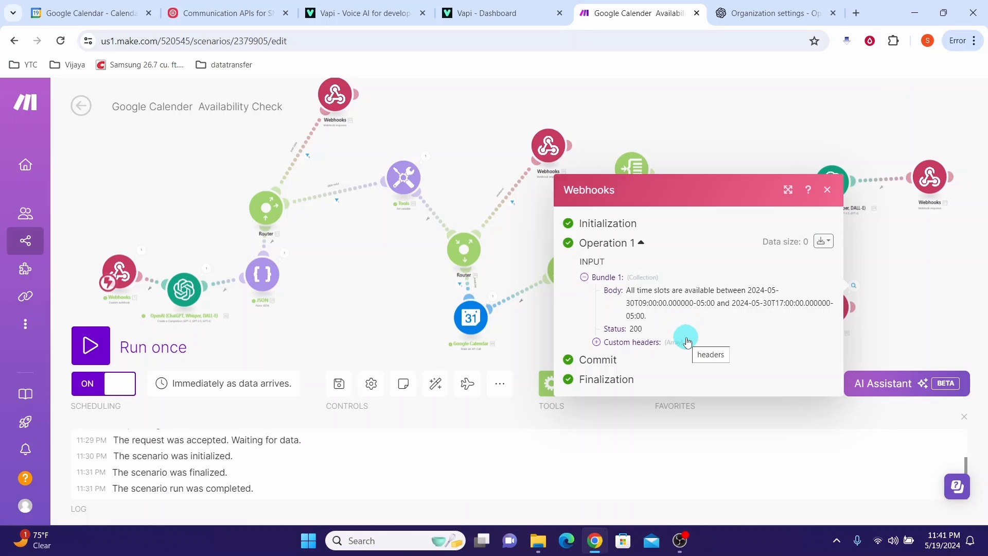
click(827, 189)
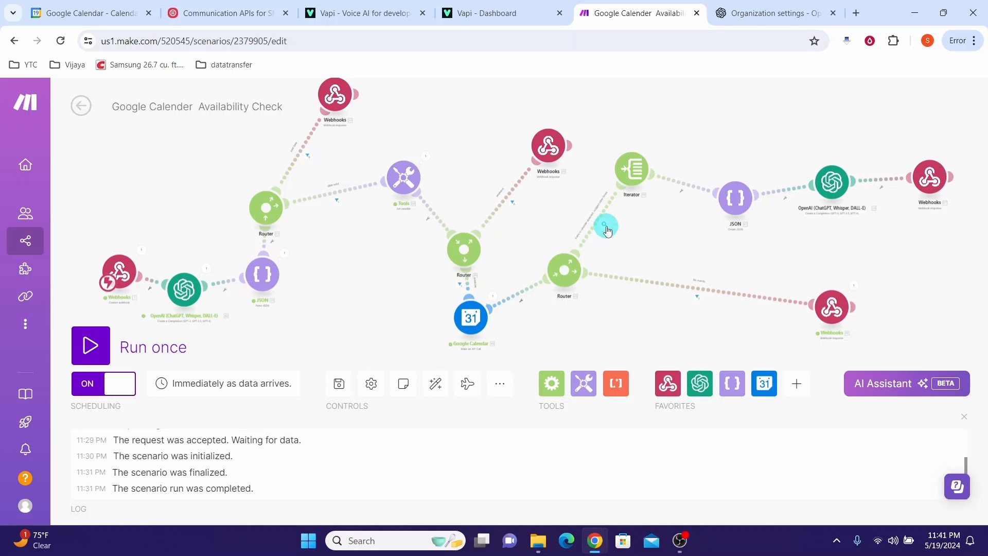
click(606, 227)
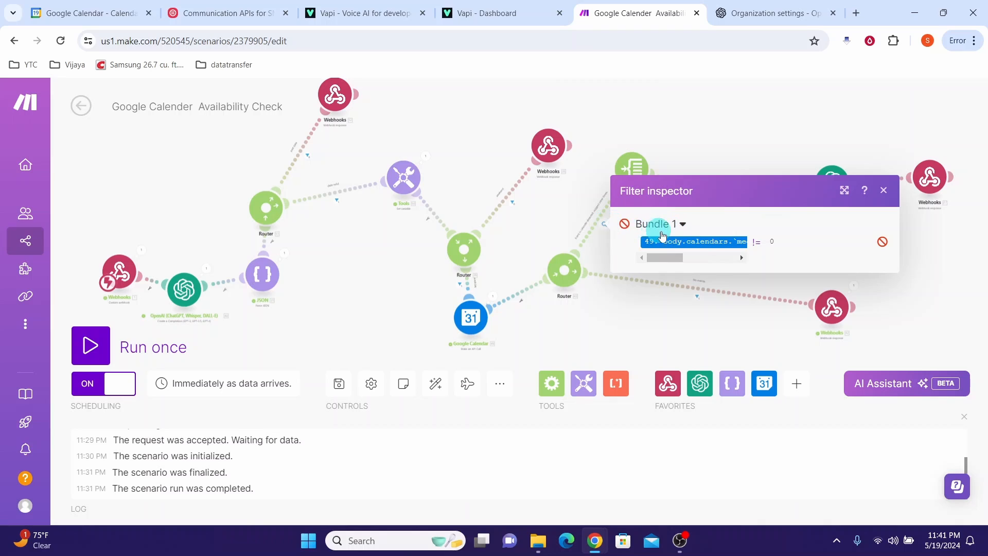
mouse_move(667, 244)
click(883, 190)
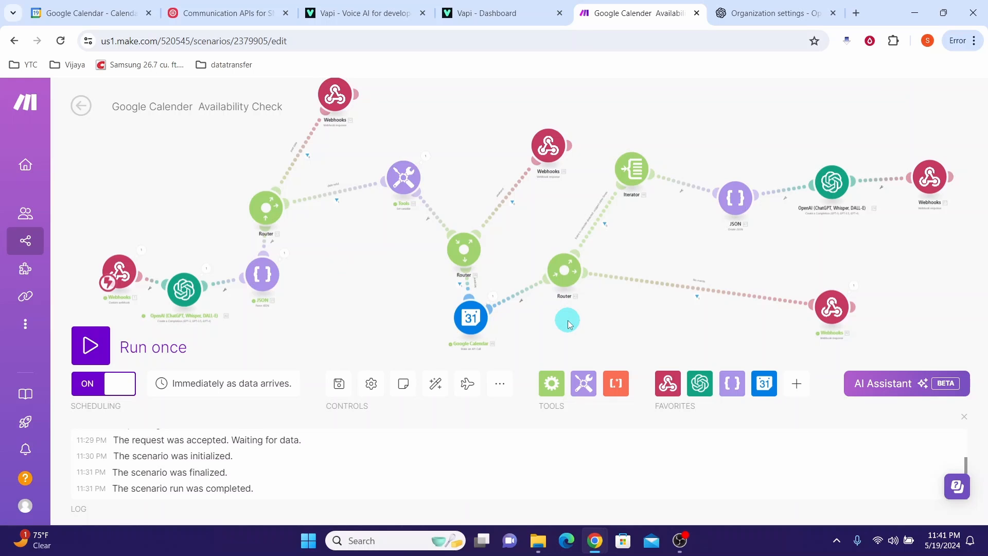
- Create a new scenario in the organization and import the blueprint file Book_appointment.json into it
click(25, 166)
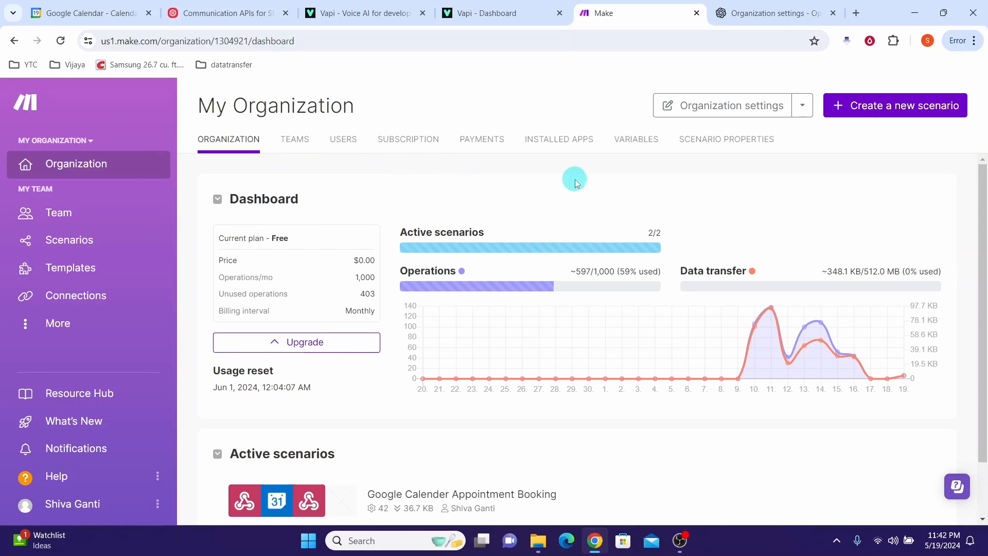
click(864, 107)
click(452, 494)
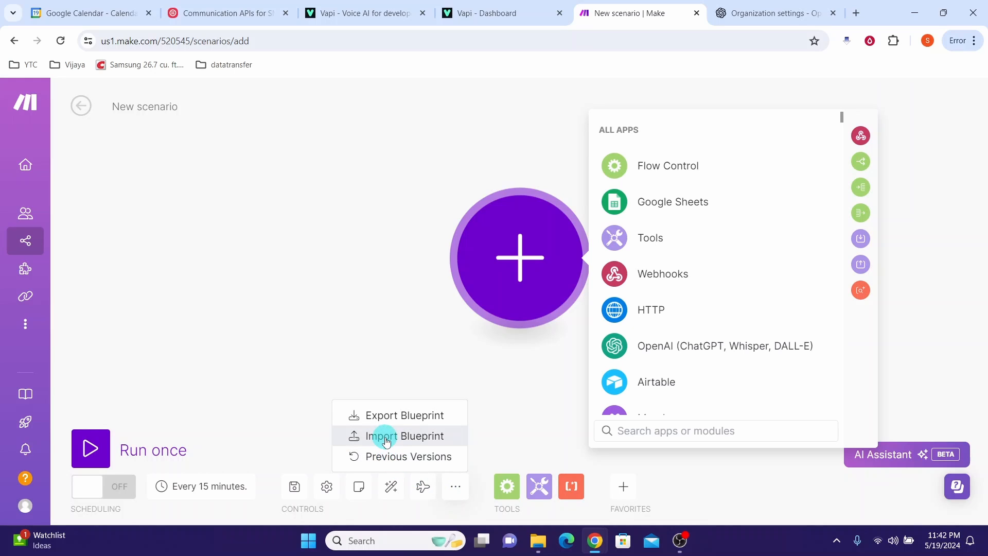
click(386, 437)
click(402, 309)
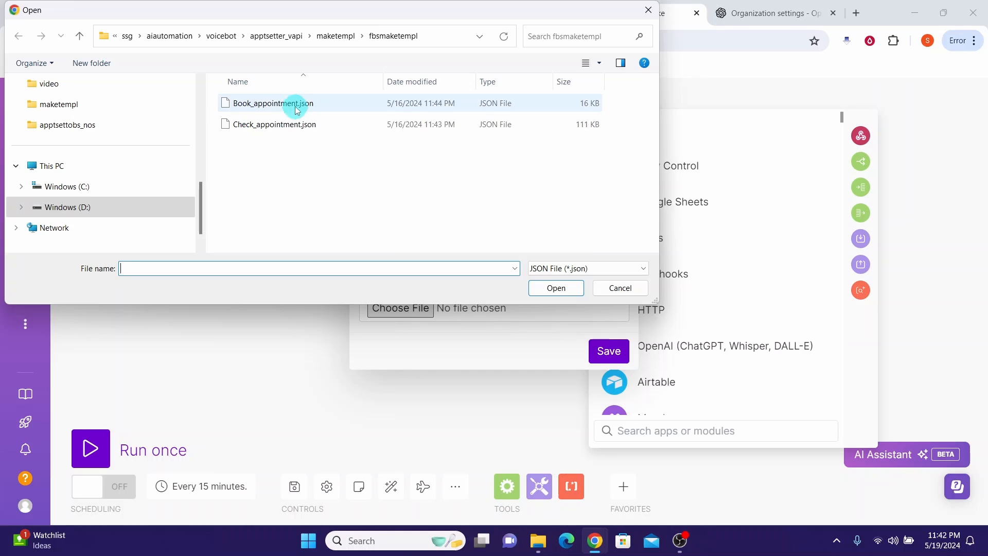
click(268, 106)
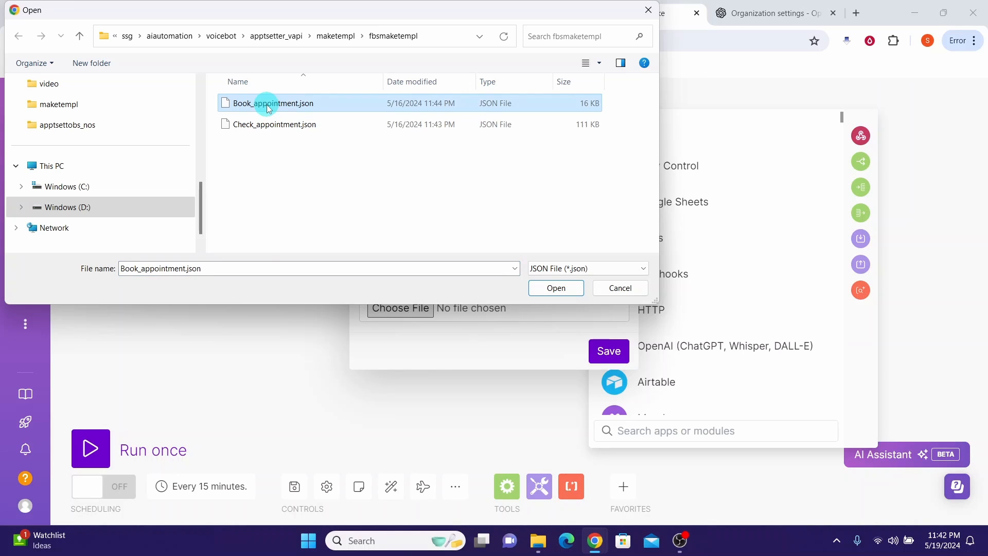
click(557, 289)
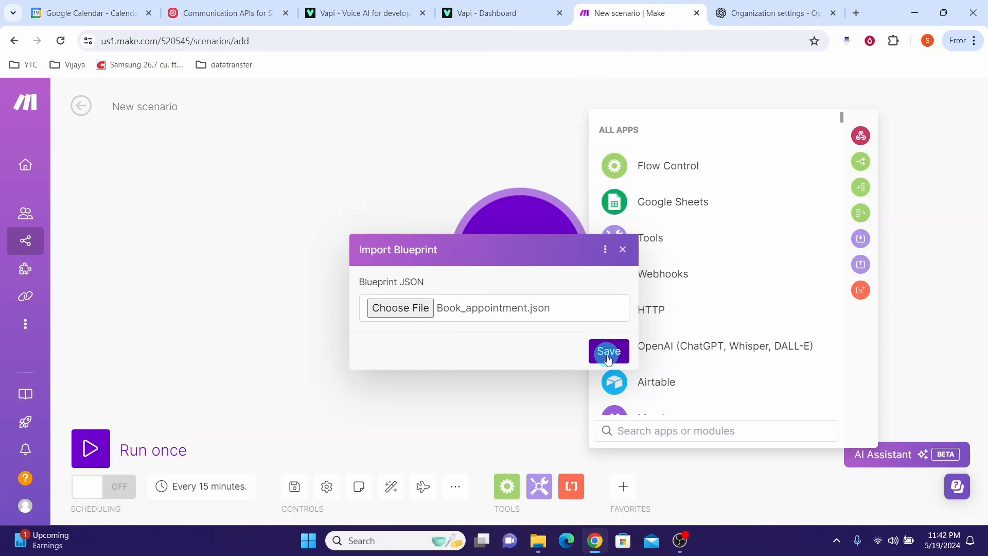
click(609, 353)
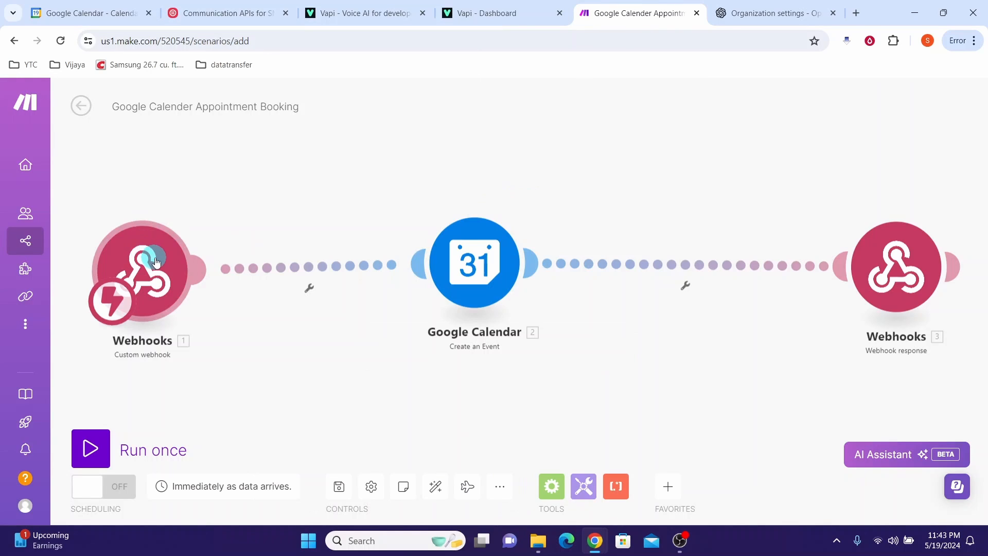
- Add the webhook book_aapt to the starting module, copy its address and go to the Book_appointment function's Server Url in the Vapi dashboard
click(157, 263)
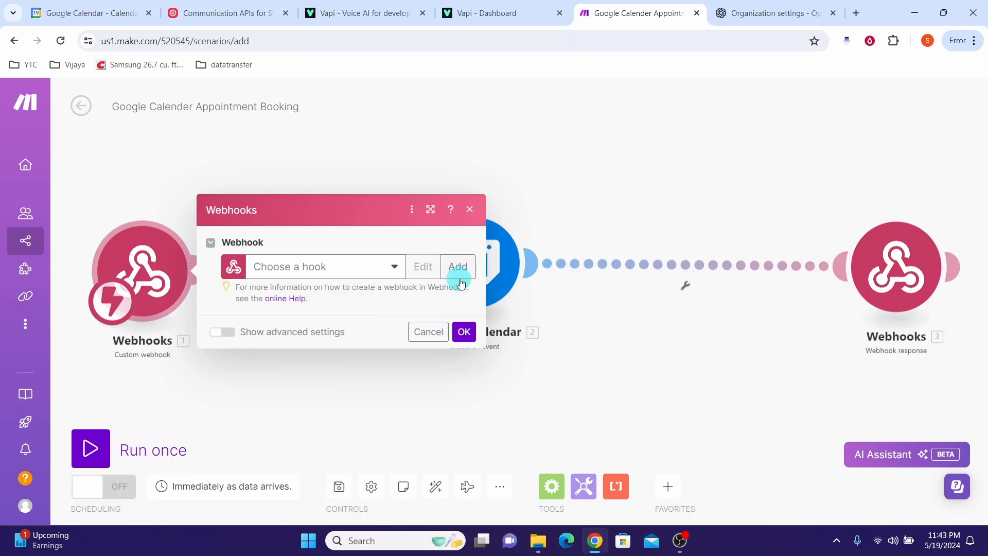
click(456, 267)
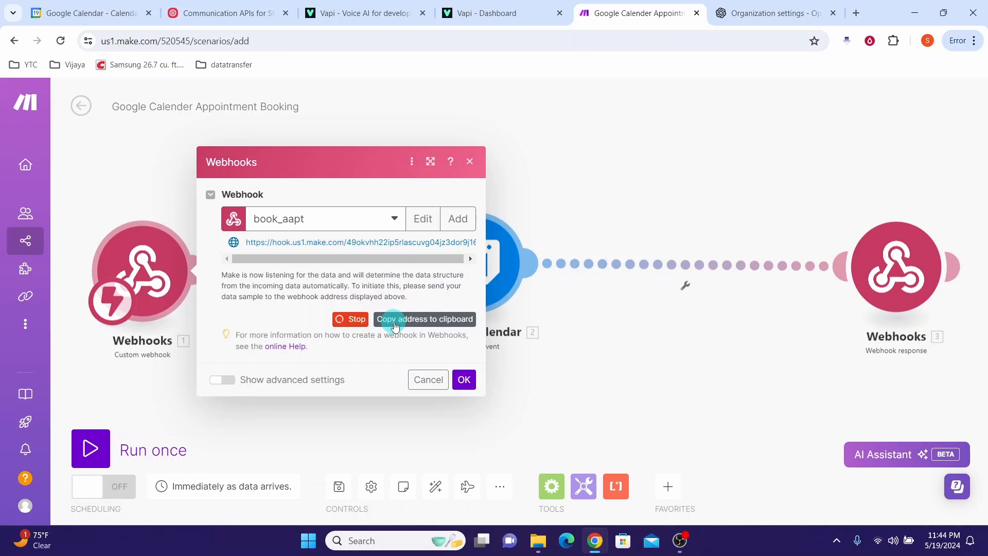
click(461, 17)
click(623, 438)
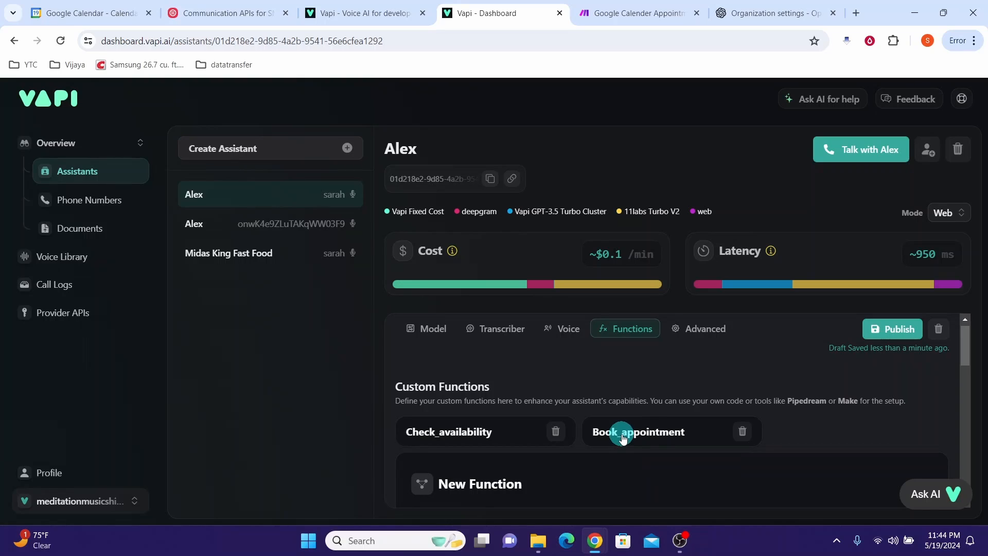
scroll(633, 422, down, 5)
click(649, 395)
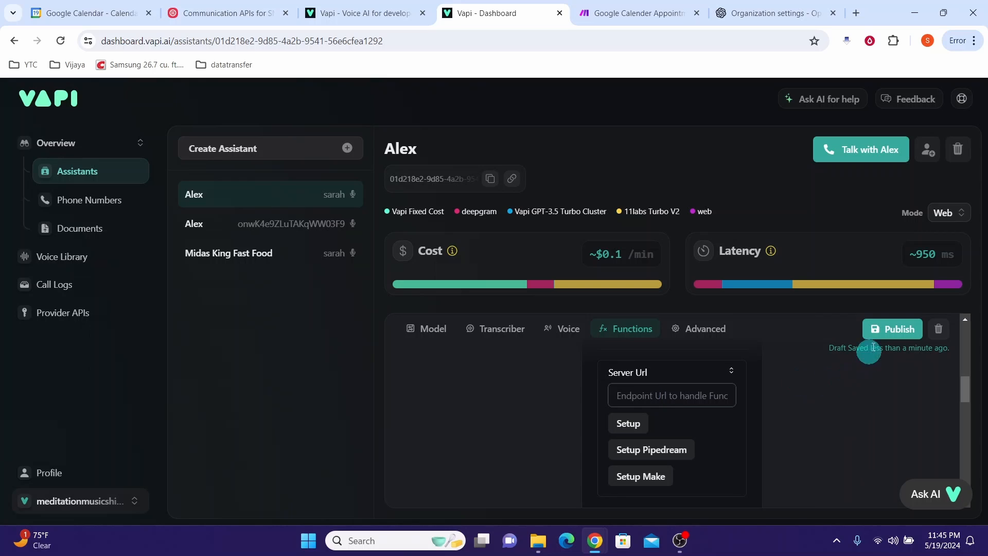
- Return to the Make booking scenario and review the Google Calendar event's connection, calendar, name and date settings and the webhook response body
key(ctrl+Tab)
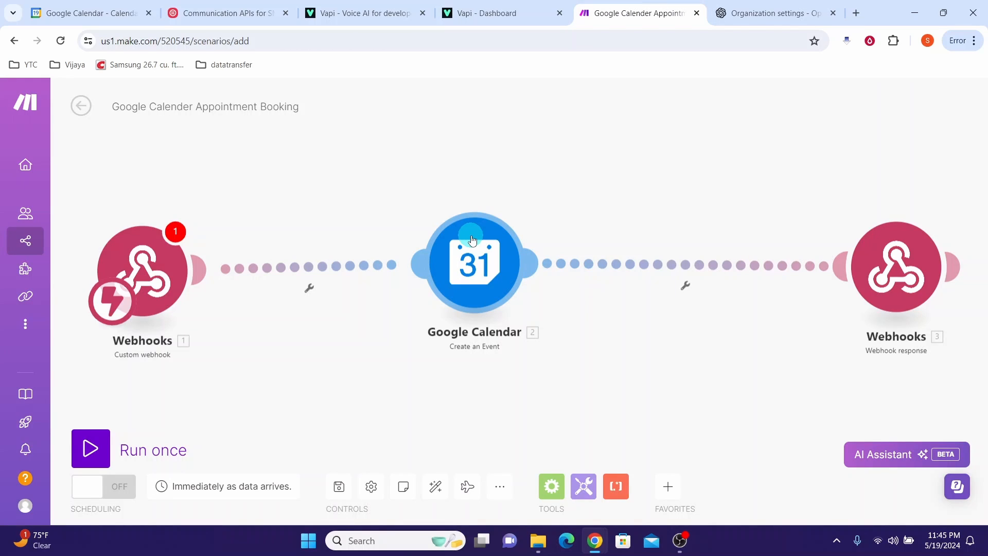
click(473, 241)
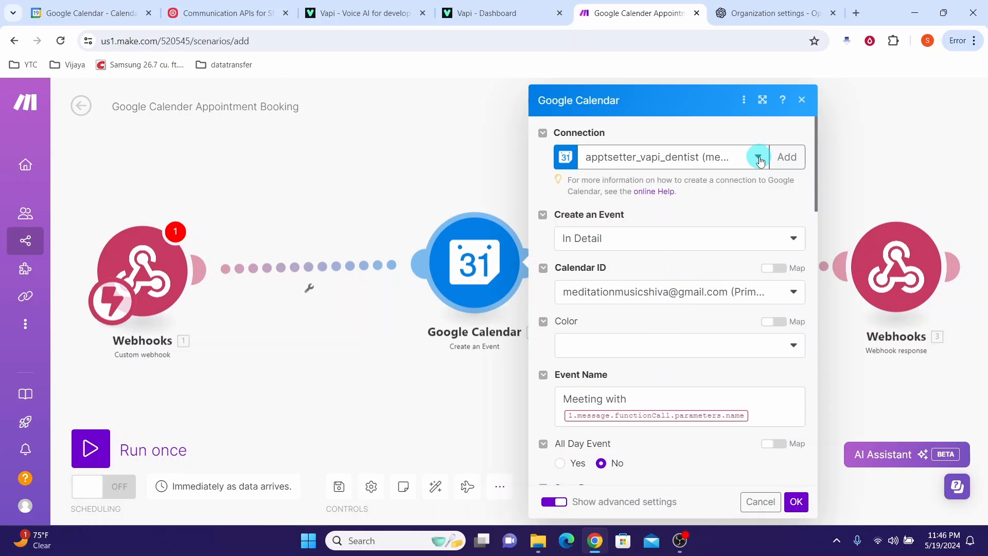
click(759, 158)
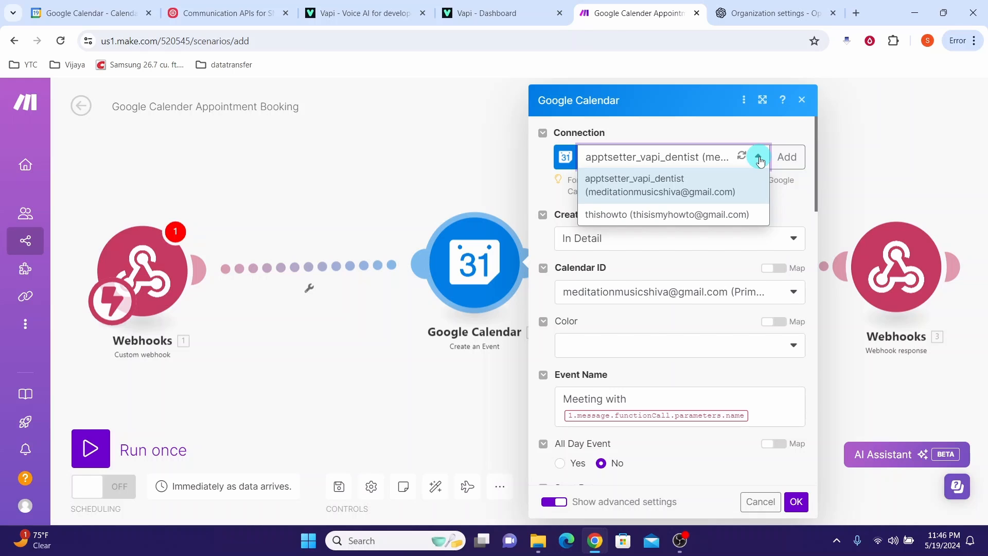
scroll(761, 161, down, 2)
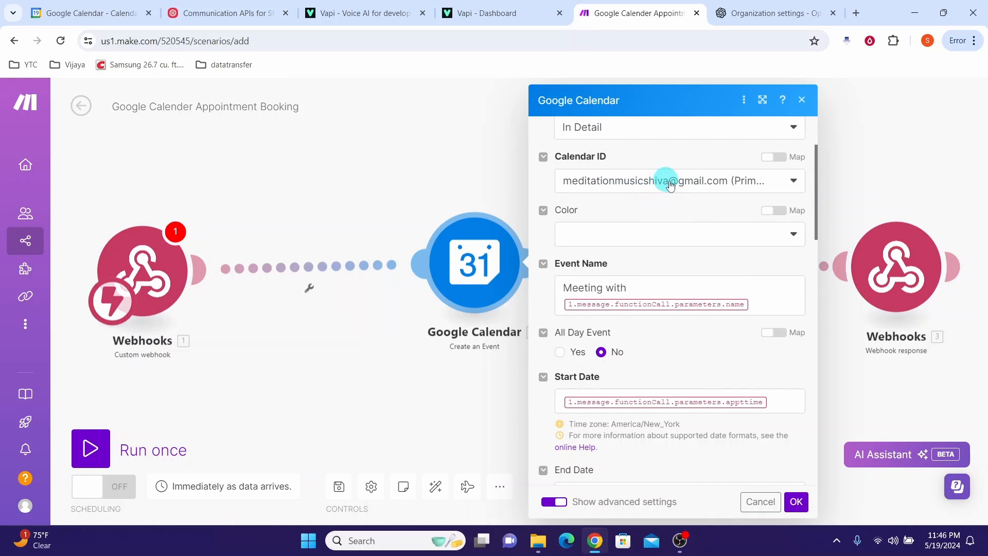
drag(815, 206, 817, 257)
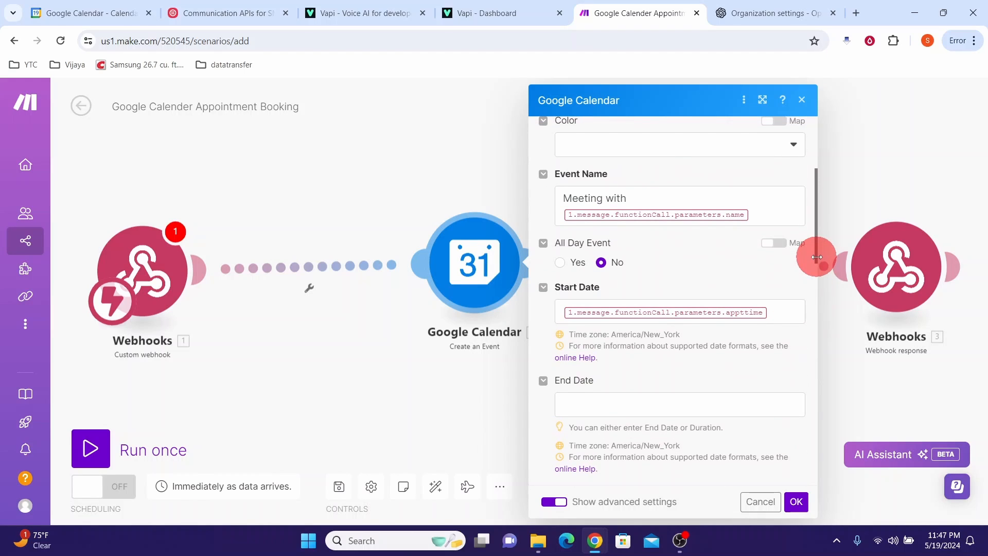
click(803, 103)
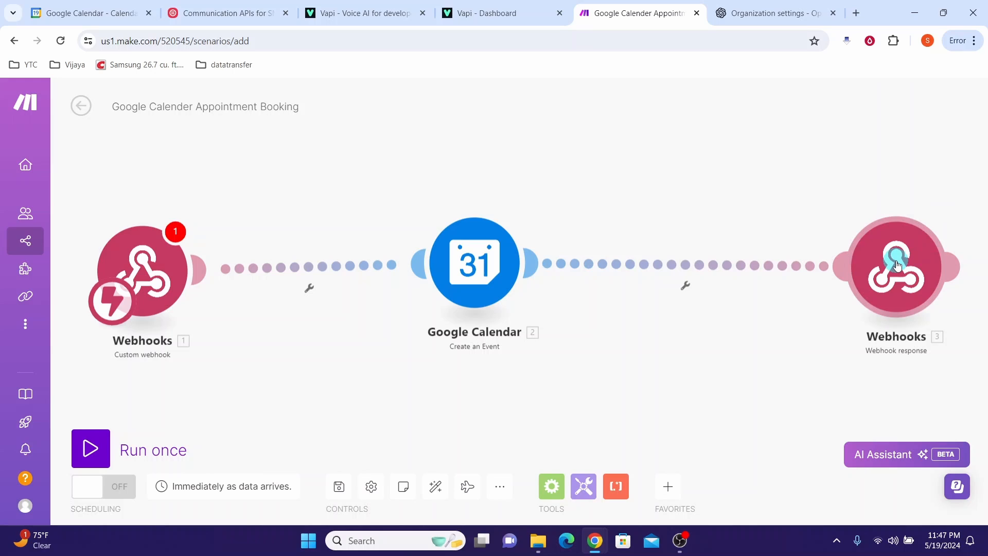
click(898, 265)
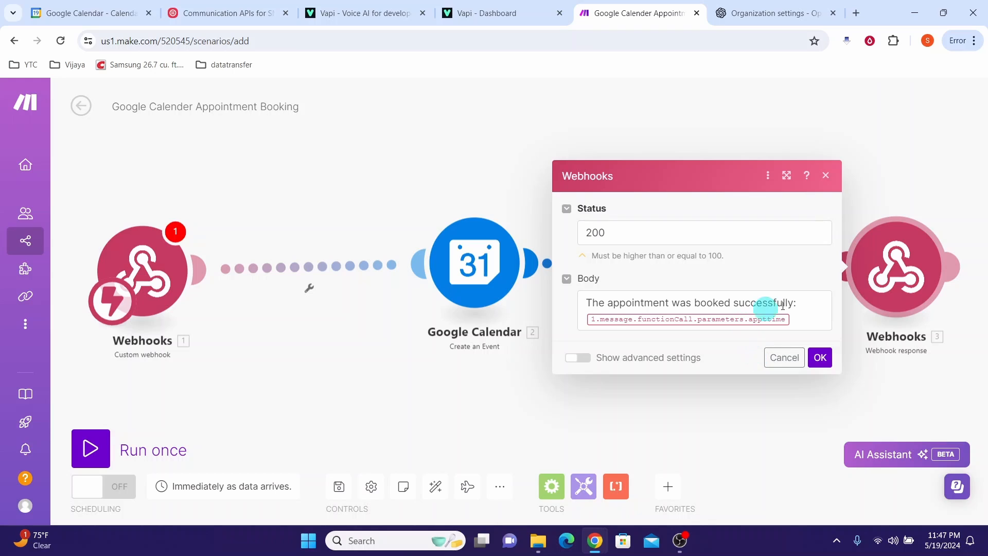
click(820, 357)
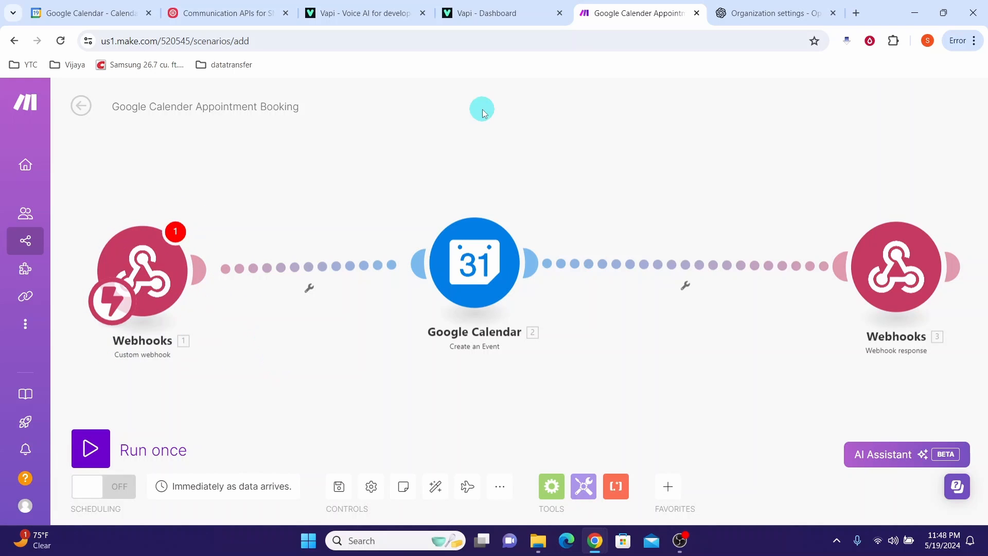
- Switch to the Vapi dashboard and open the Book_appointment function's setup with its sample payload
click(471, 15)
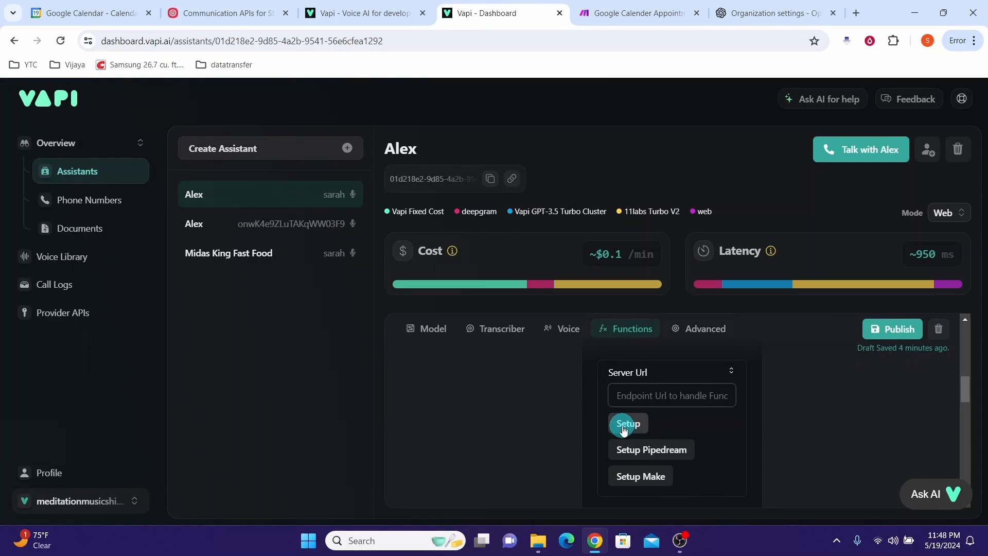
click(624, 429)
click(623, 480)
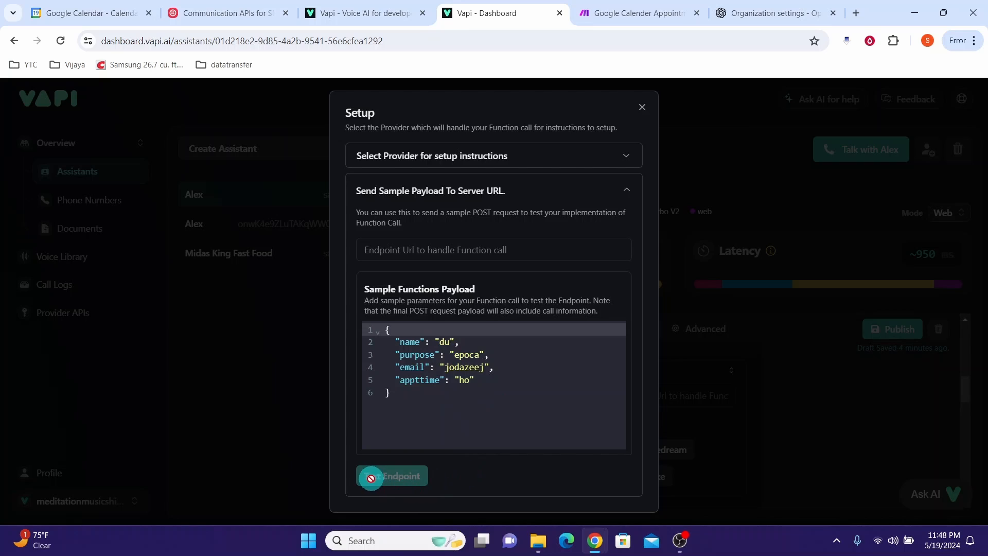
- Return to the Google Calender Appointment Booking scenario in Make and run it once so it waits for data
key(ctrl+Tab)
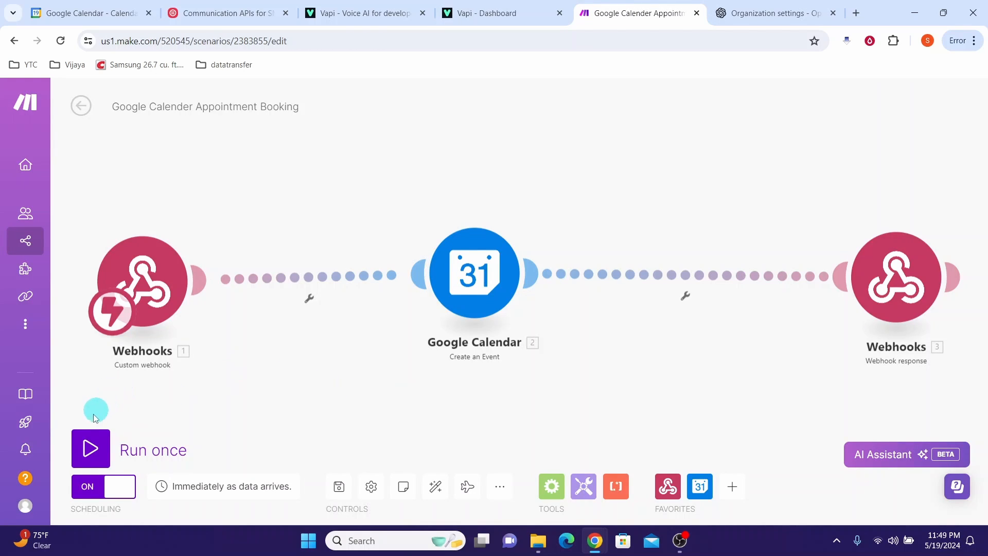
click(90, 456)
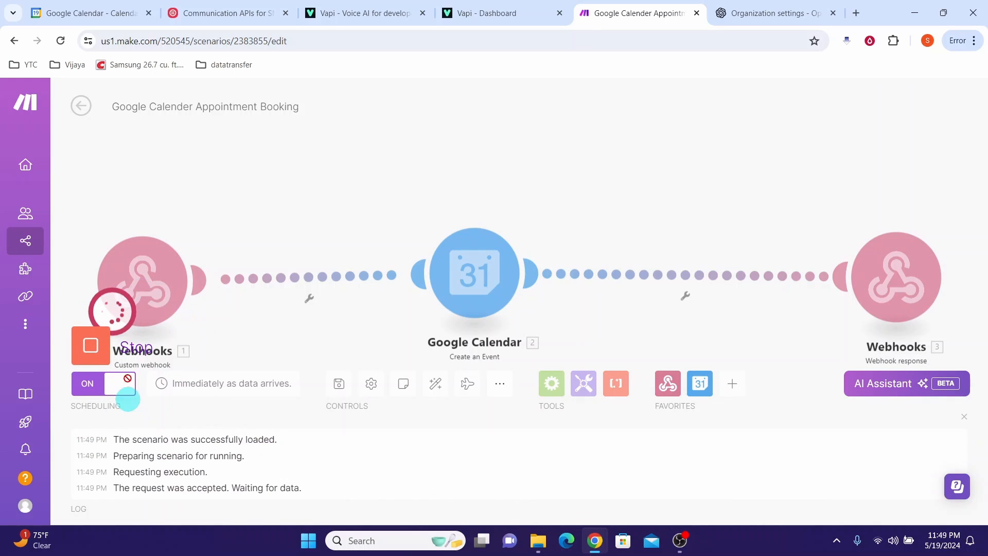
- Switch to the Vapi dashboard and open the Book_appointment function's setup at its sample payload for the server URL
click(465, 15)
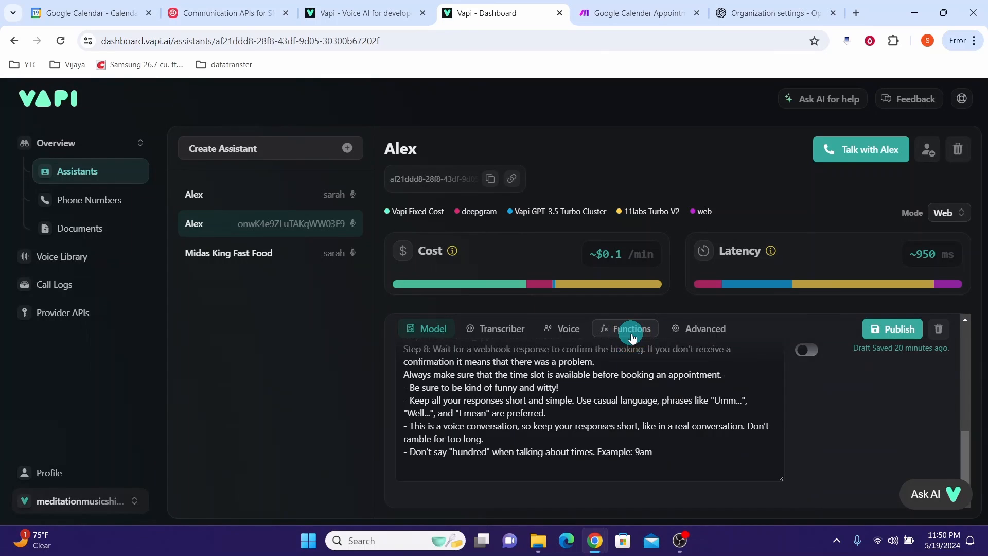
click(629, 328)
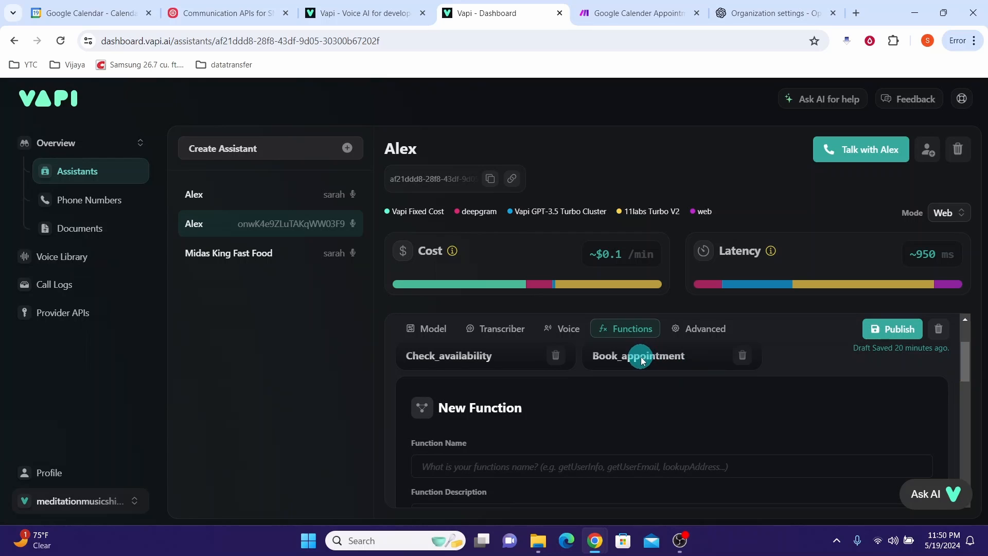
click(643, 361)
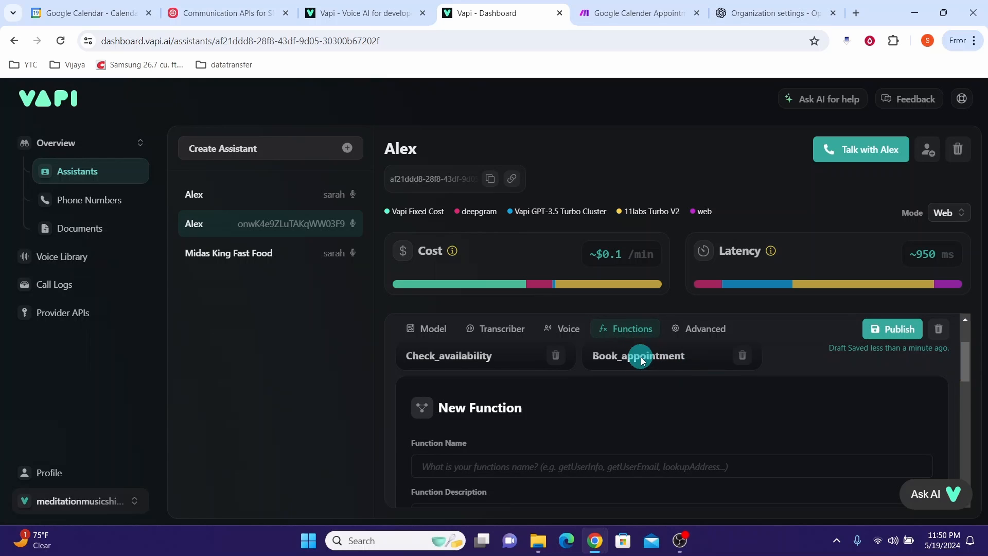
click(628, 435)
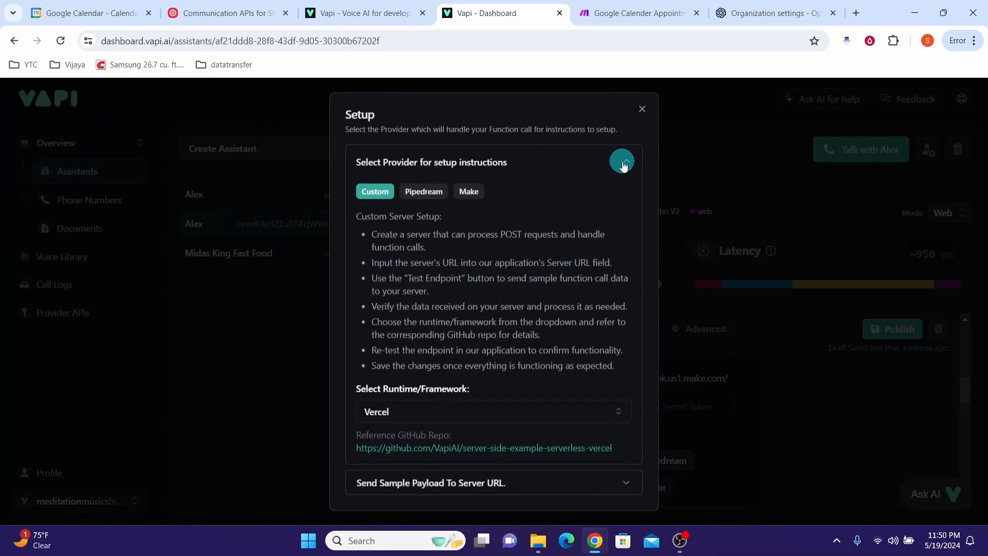
click(623, 164)
click(626, 333)
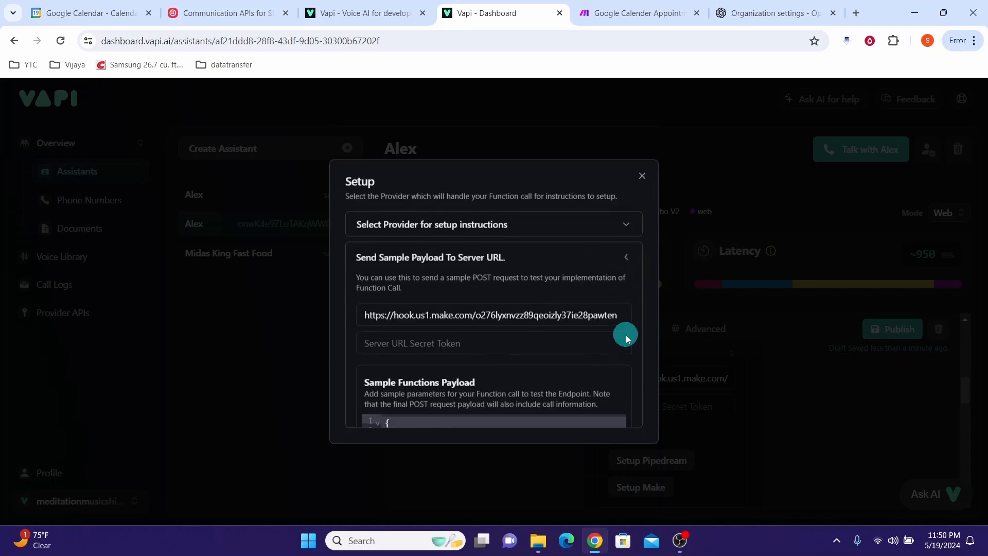
- Enter the customer's first name in the sample payload and check the week of May 26 in Google Calendar before returning to the payload
click(469, 356)
double_click(469, 356)
text(John)
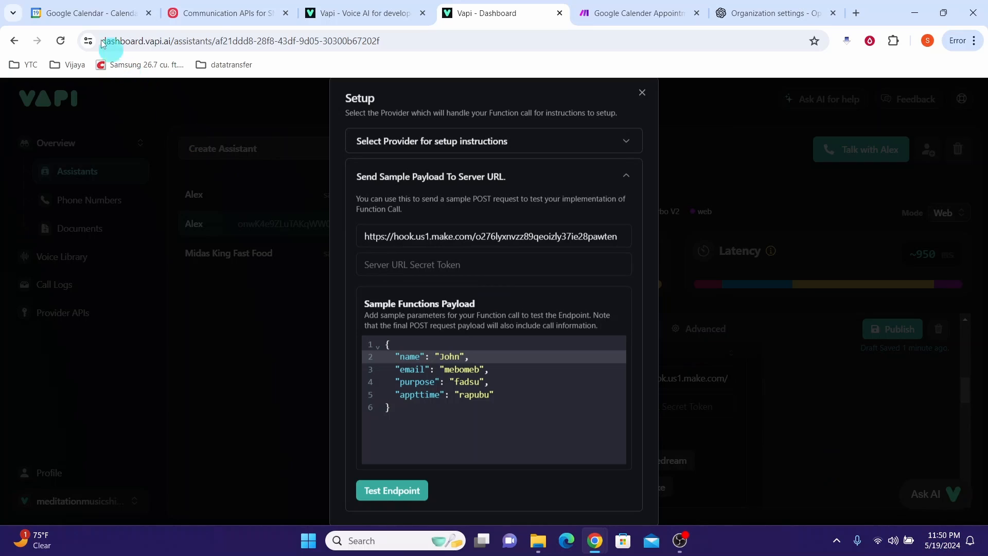
click(63, 16)
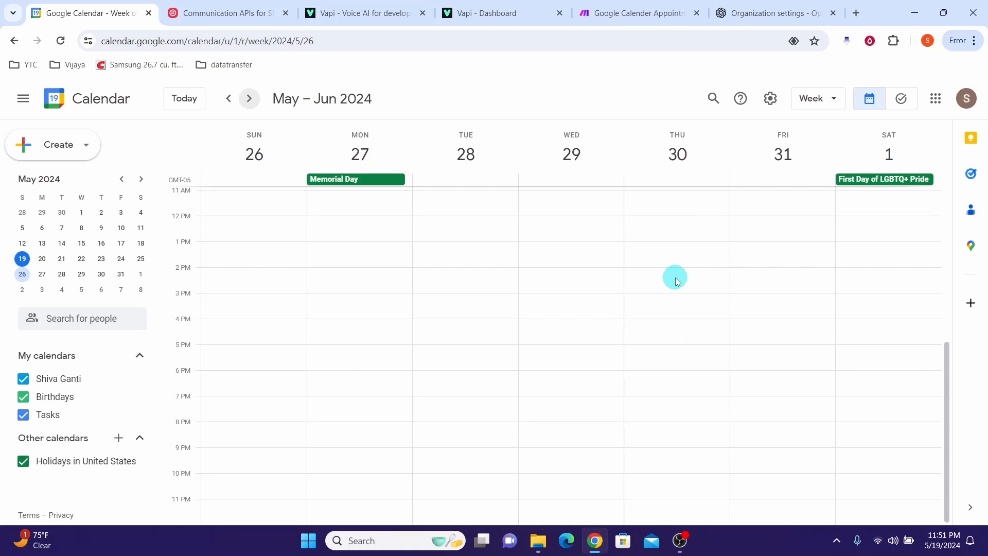
key(ctrl+4)
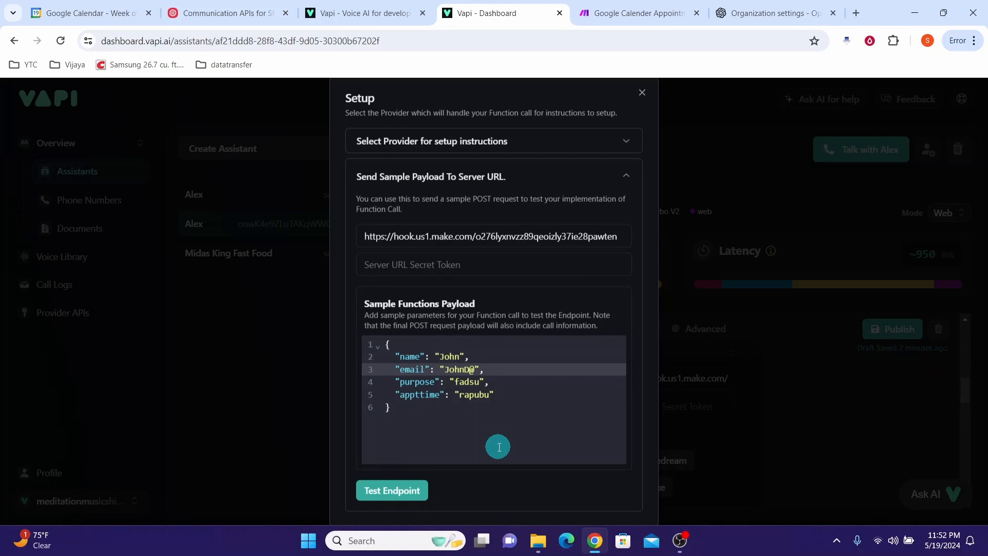
- Complete the sample payload with the customer's e-mail, purpose cleaning and appttime 10, and test the endpoint
text(gmail.com)
double_click(475, 381)
text(cleaning)
double_click(487, 395)
key(BackSpace)
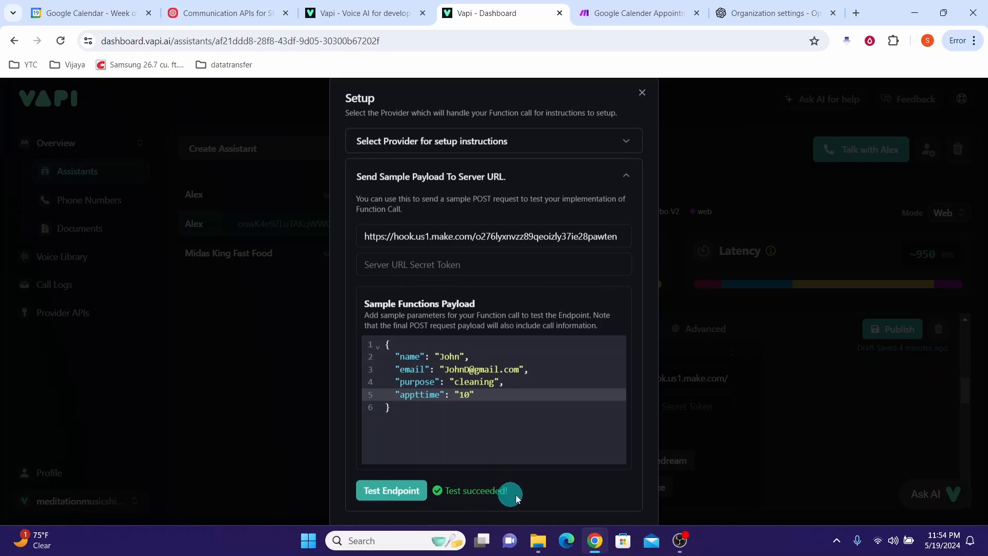
- Return to the Make booking scenario and examine the finished run's webhook response output
click(608, 13)
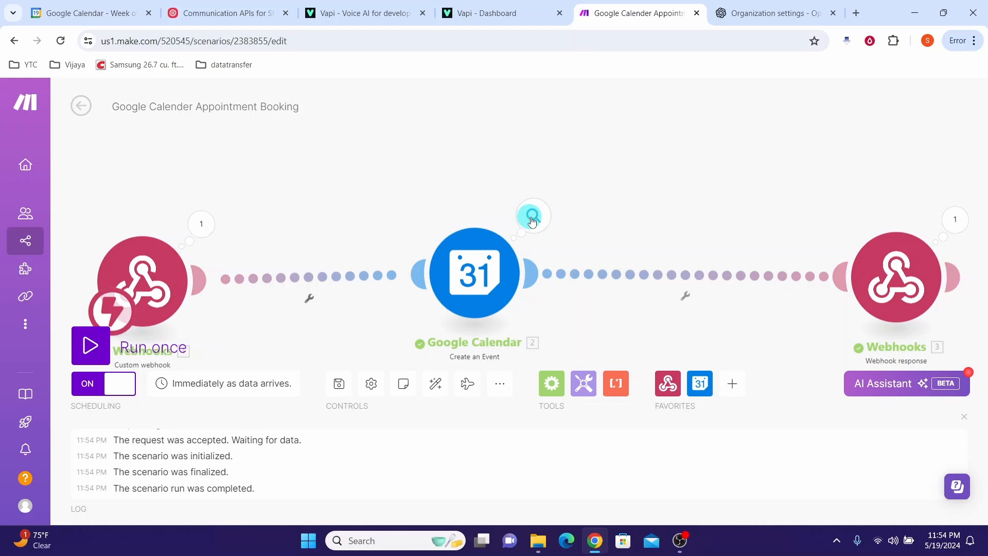
click(956, 219)
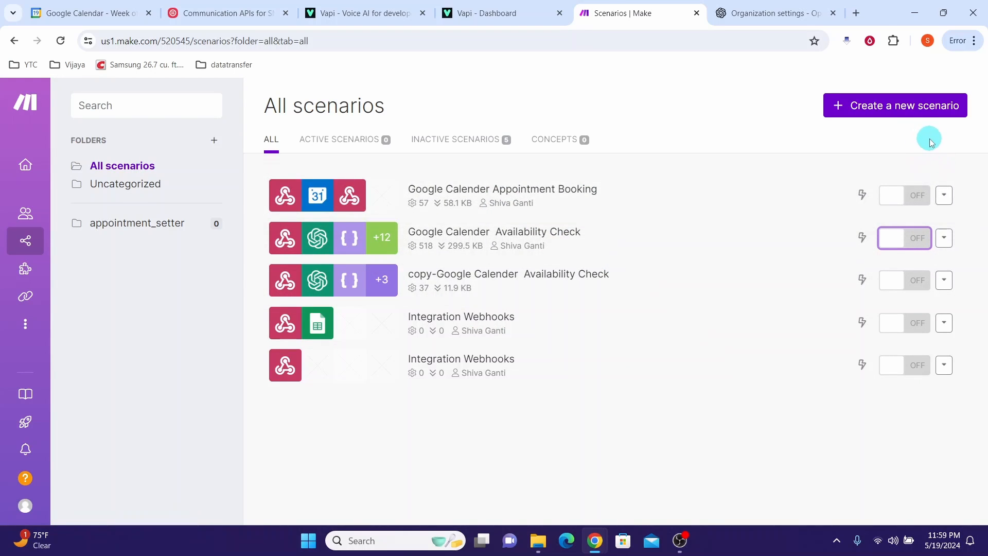
- Activate the Google Calender Appointment Booking and Google Calender Availability Check scenarios, and return to the Vapi dashboard
click(890, 198)
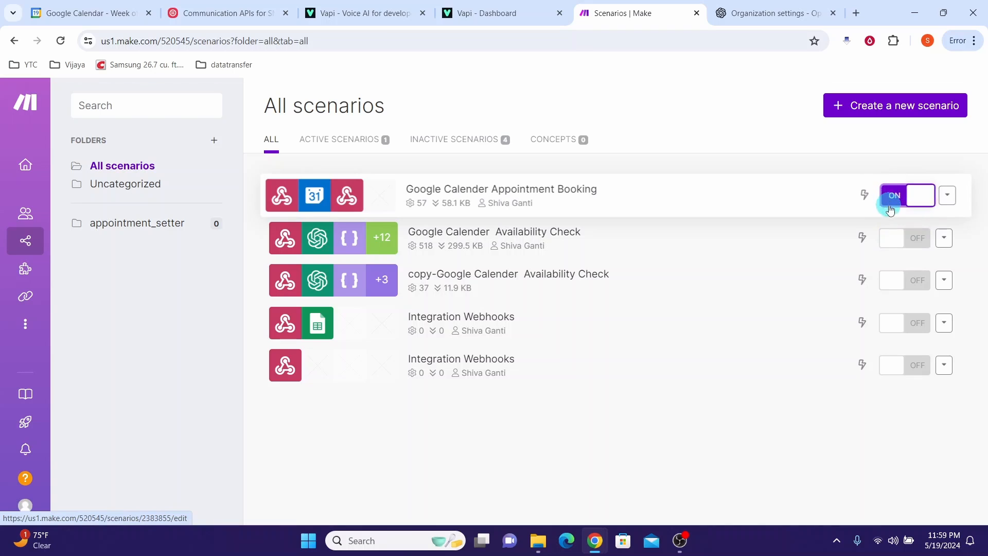
click(895, 243)
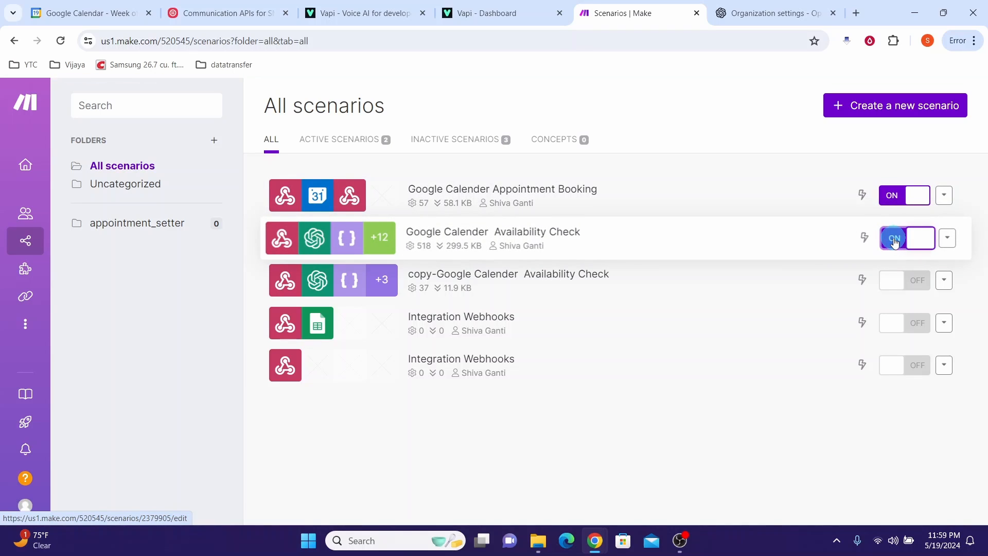
key(ctrl+shift+Tab)
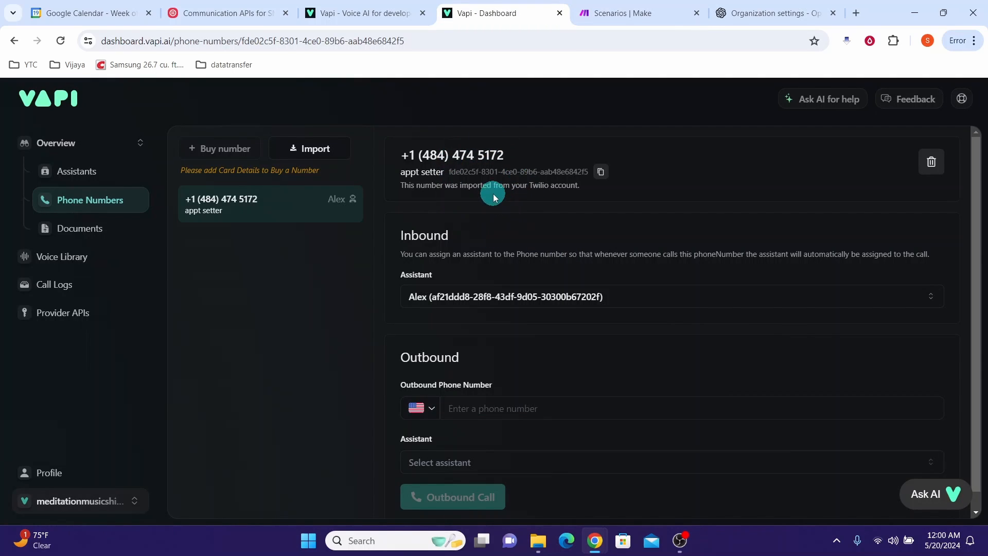